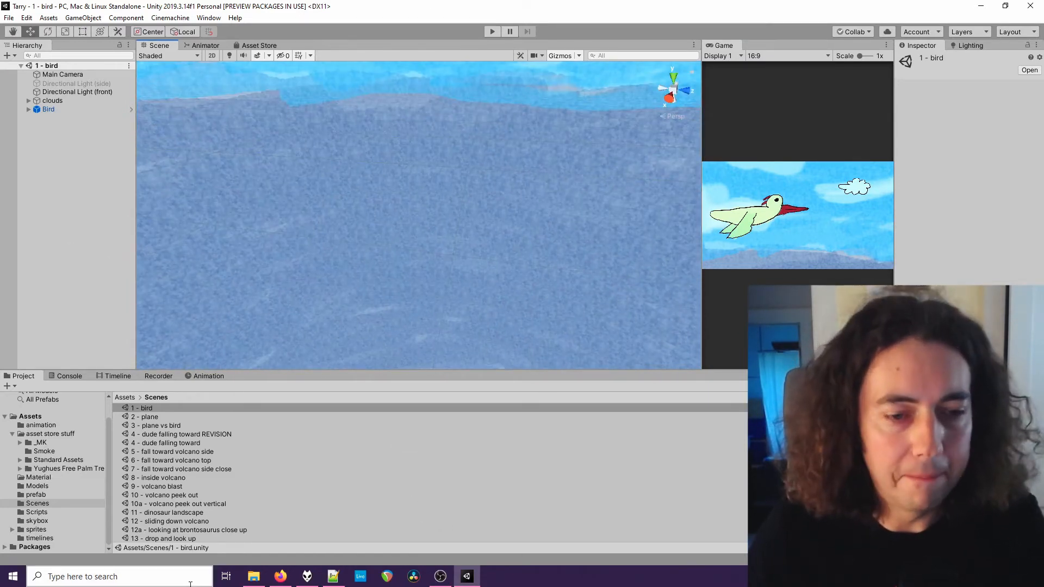
Open watercolor sky dino.png from the skybox folder and compare it with watercolor sky end.png and watercolor sky.png
click(253, 580)
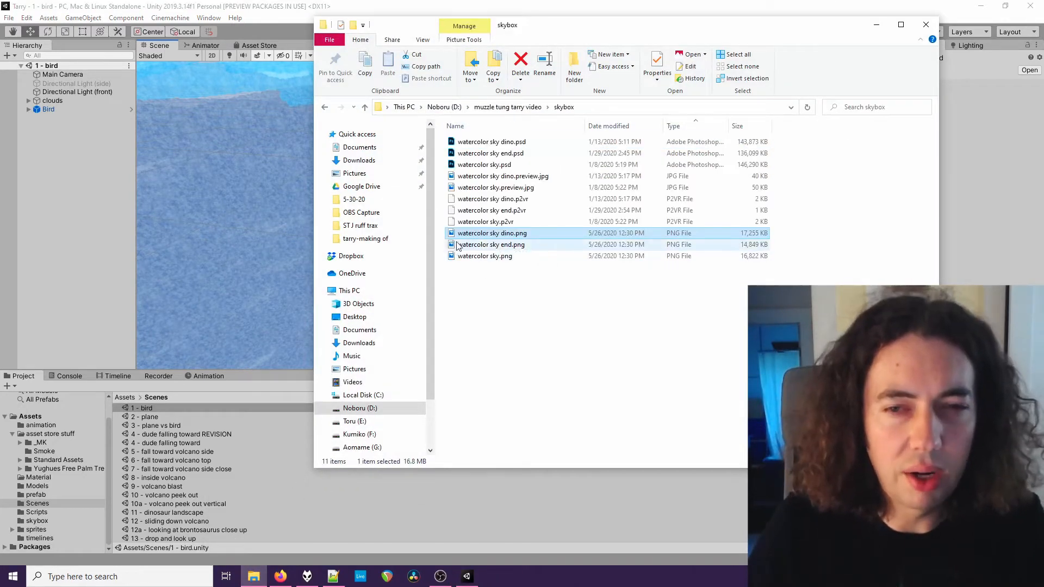
double_click(467, 234)
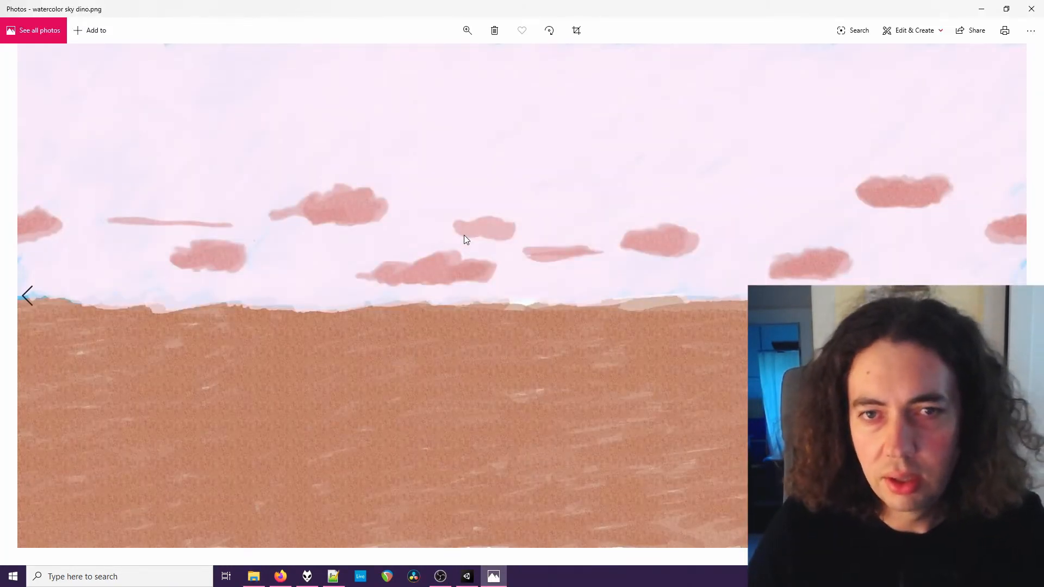
key(Right)
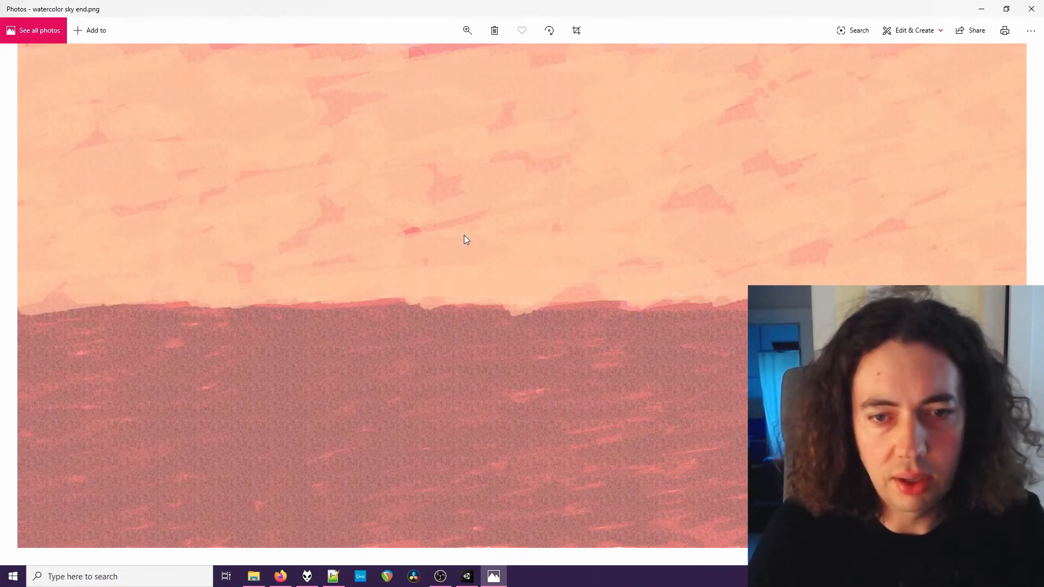
key(Right)
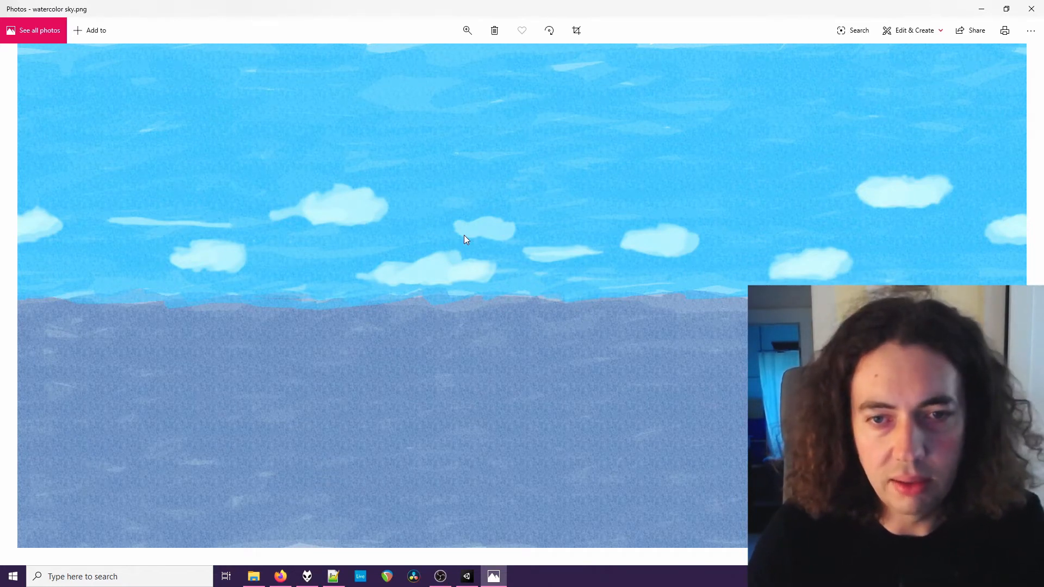
key(Right)
key(Left)
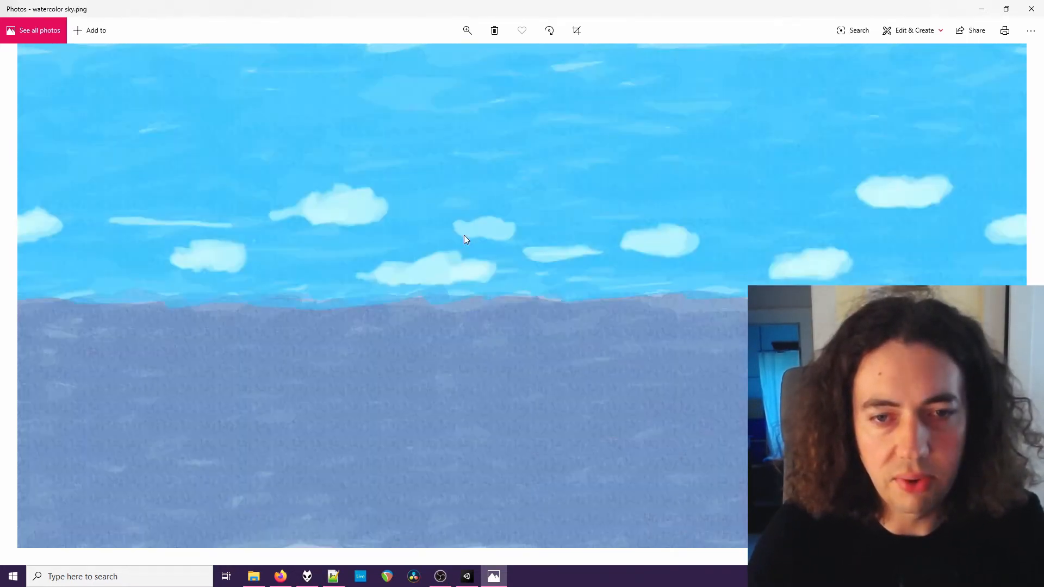
key(Right)
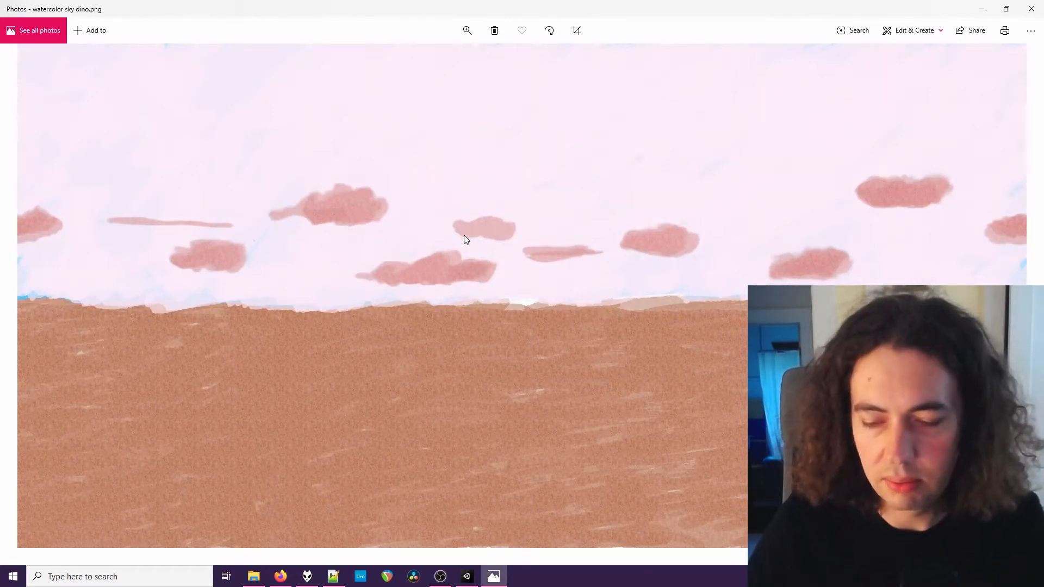
key(Left)
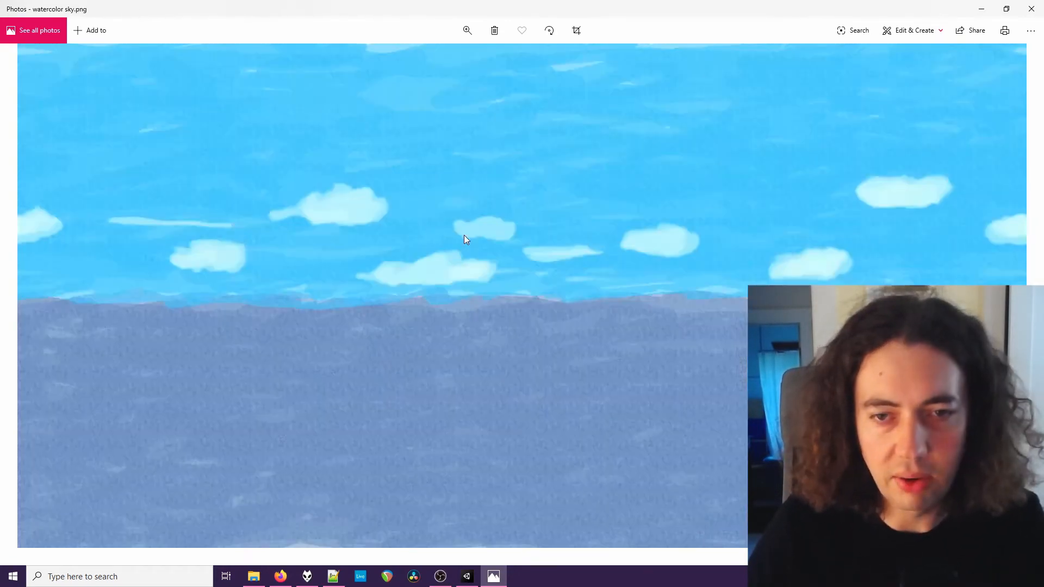
Switch back to Unity and look around the watercolor sky in the 1 - bird scene
click(463, 581)
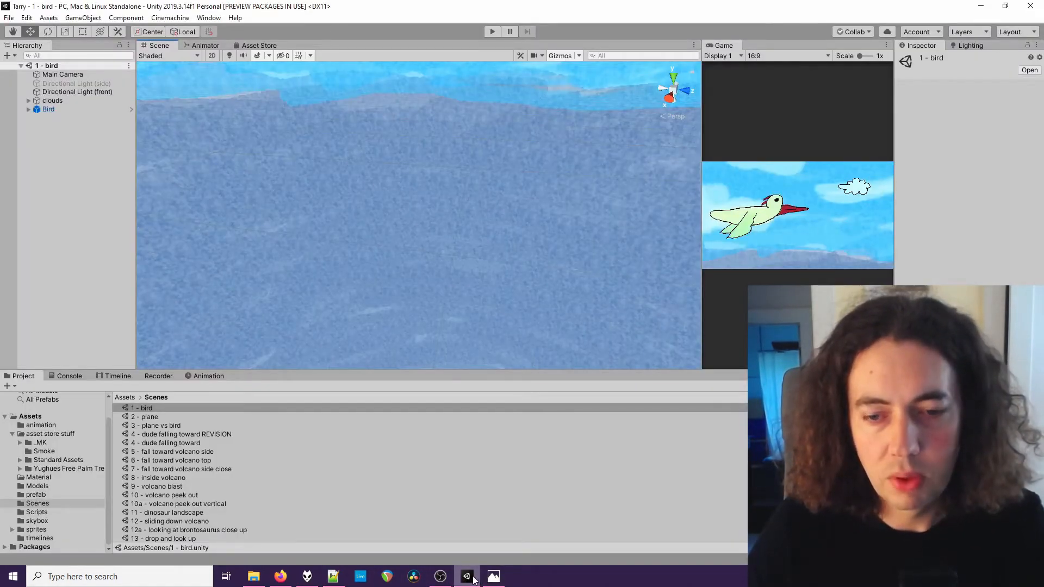
click(471, 580)
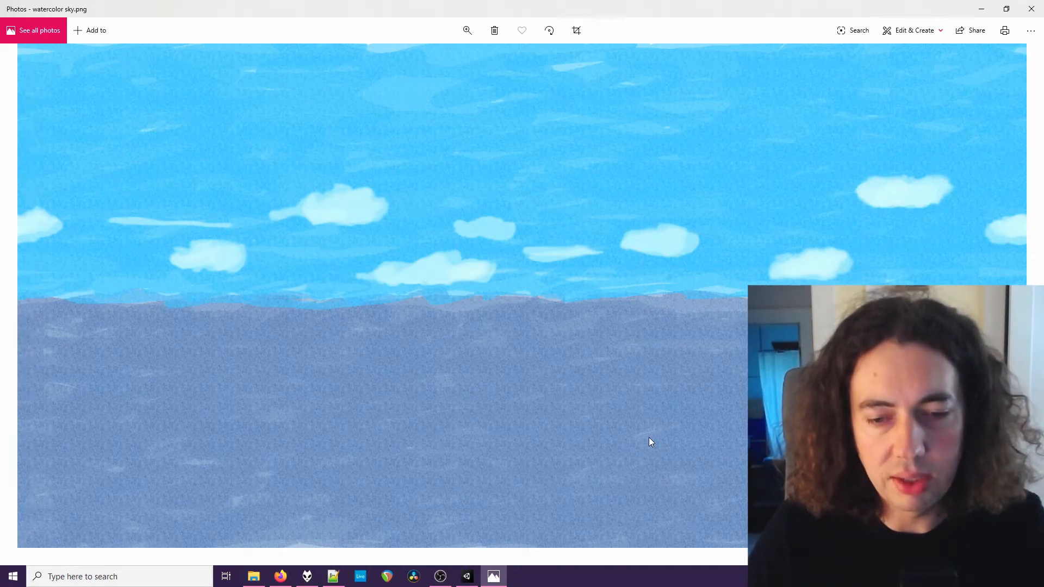
click(466, 576)
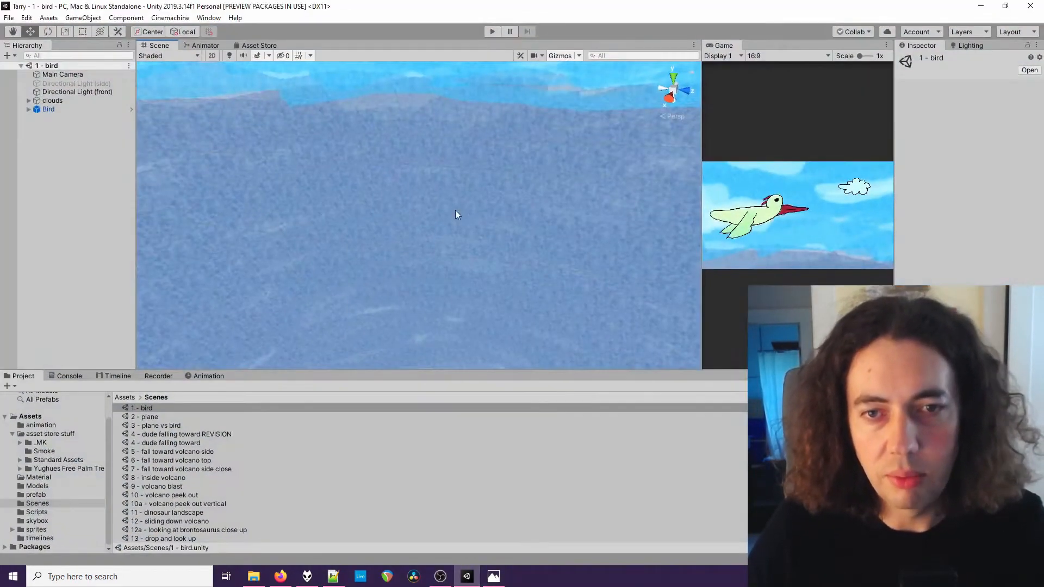
right_drag(322, 262, 577, 314)
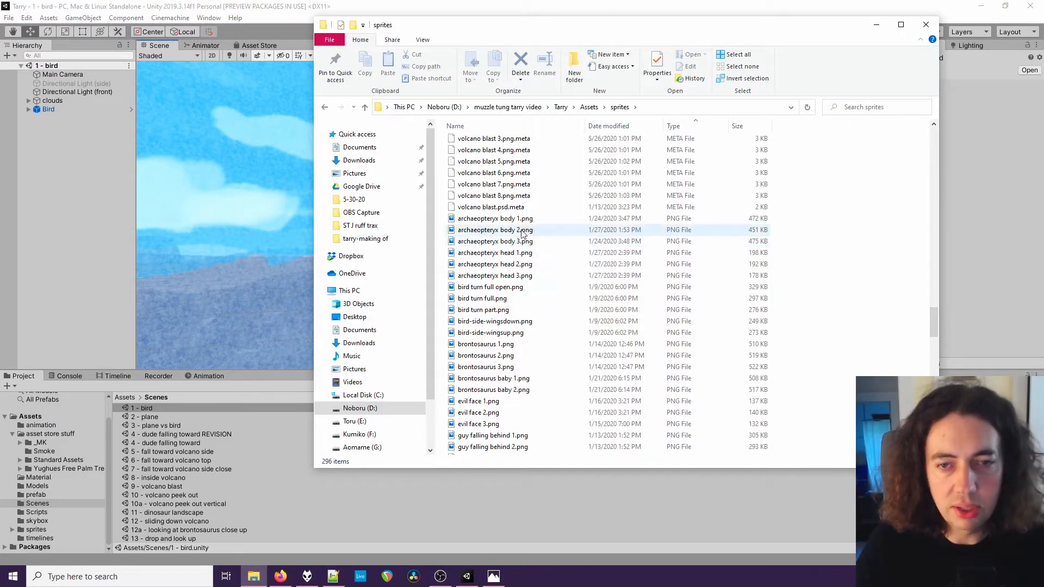
Open archaeopteryx body 1.png from the sprites folder and view the archaeopteryx body and head frames through archaeopteryx head 3.png
double_click(521, 223)
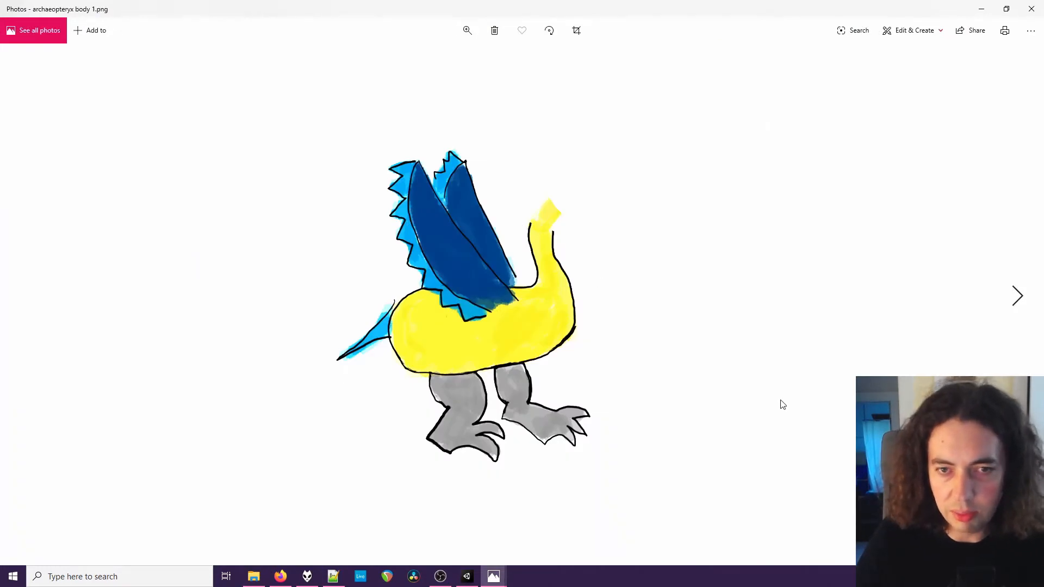
key(Right)
key(Right)
key(Right)
key(Right)
key(Right)
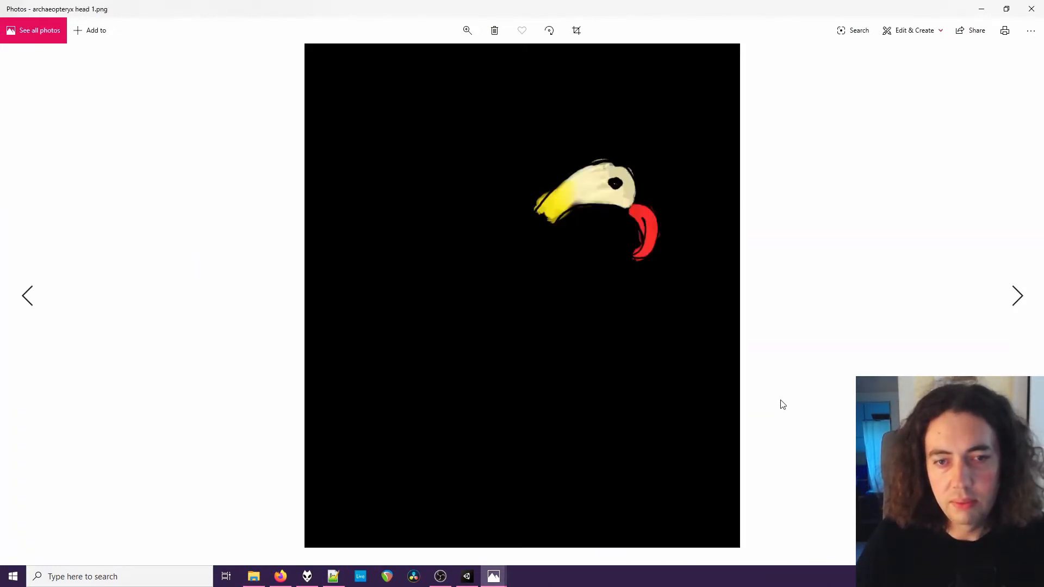
key(Right)
key(Right)
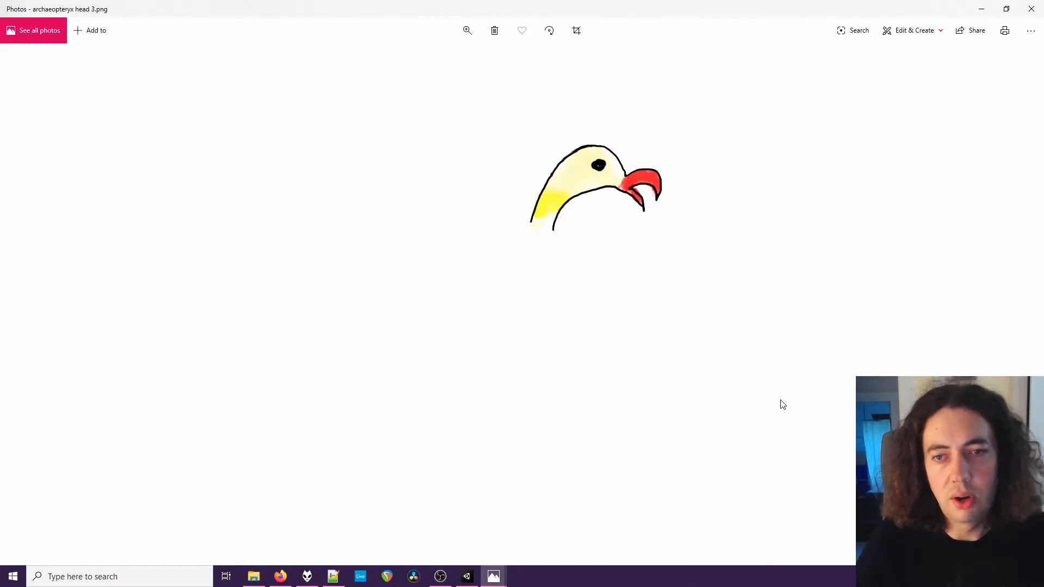
Browse the bird and brontosaurus sprites in Photos, continuing to evil face 1.png
key(Right)
key(Right)
key(Right)
key(Right)
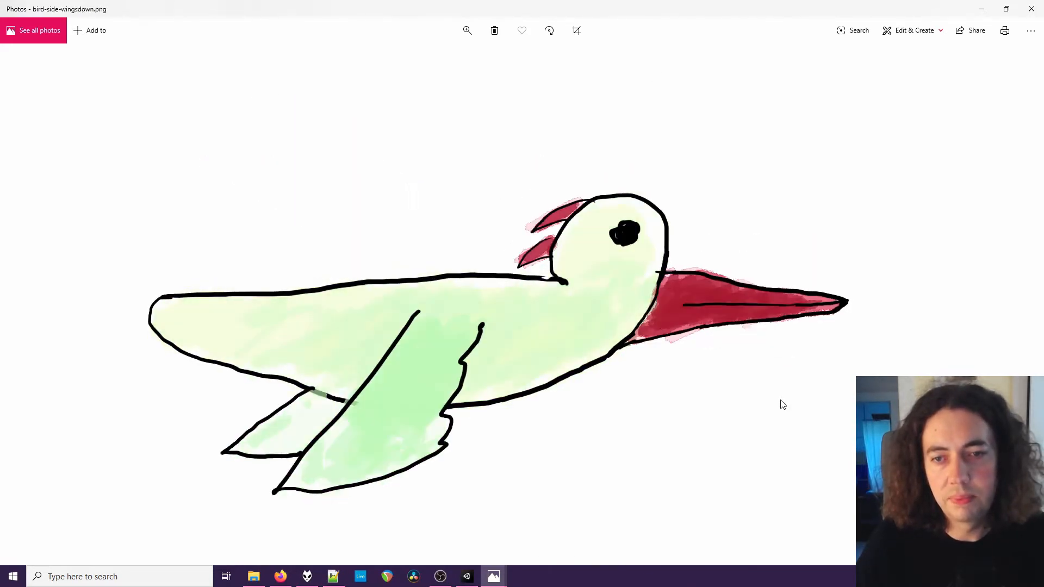
key(Right)
key(Right)
key(Right)
key(Right)
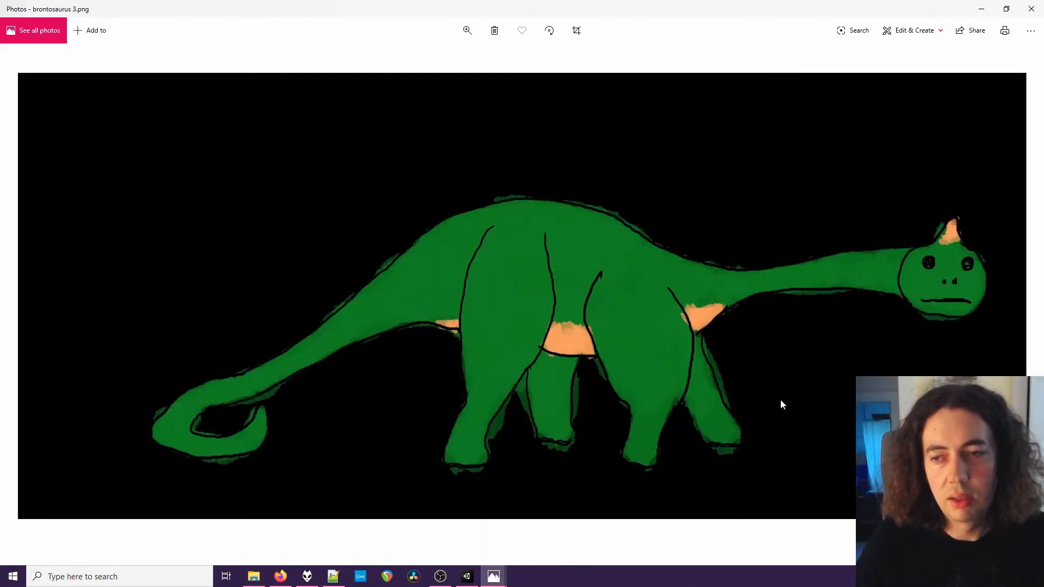
key(Right)
key(Right)
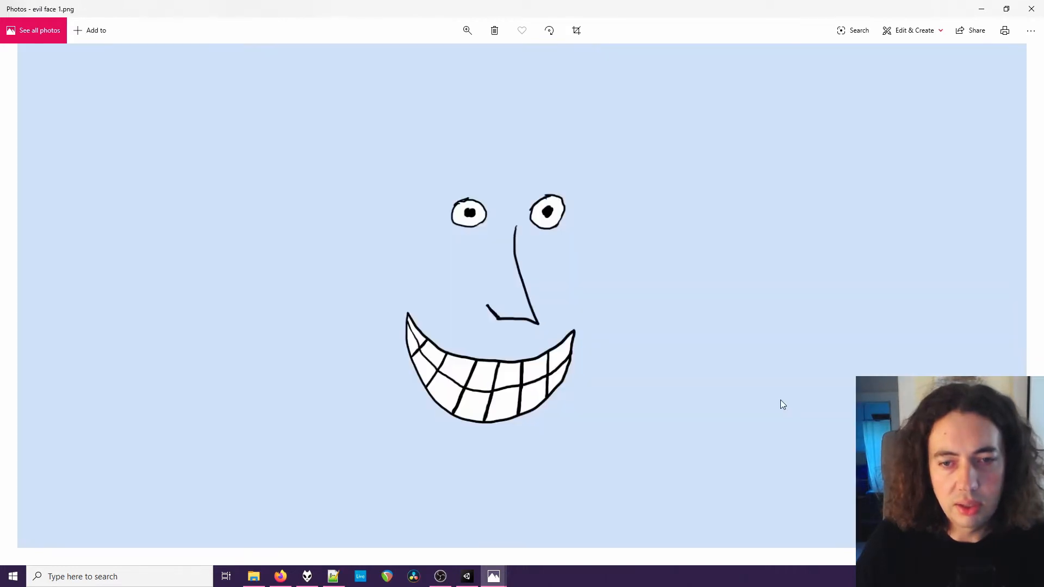
View the remaining evil face sprites and the guy falling sprites from behind, from the side and toward the camera
key(Right)
key(Right)
key(Right)
key(Right)
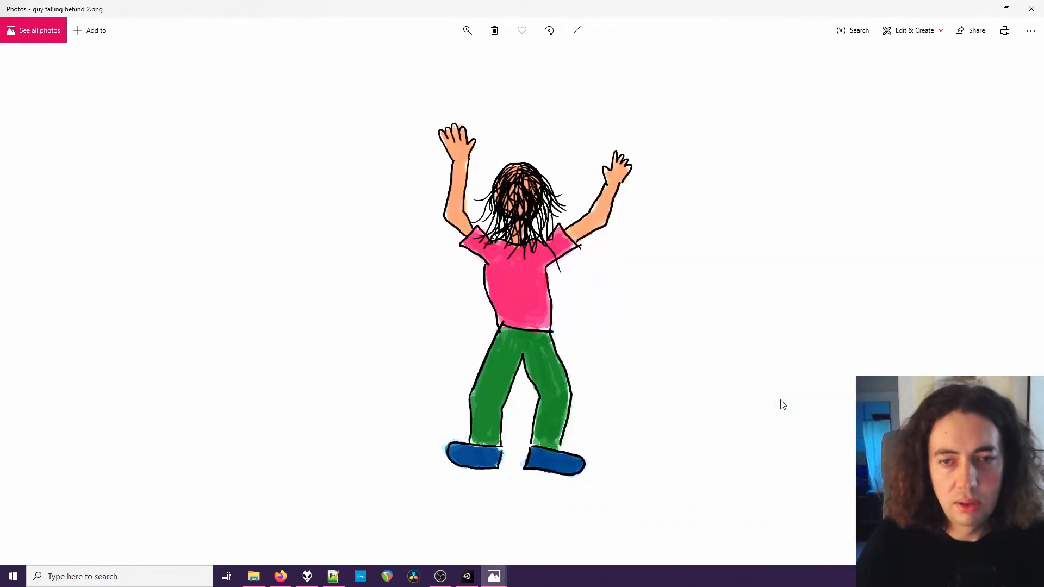
key(Right)
key(Right)
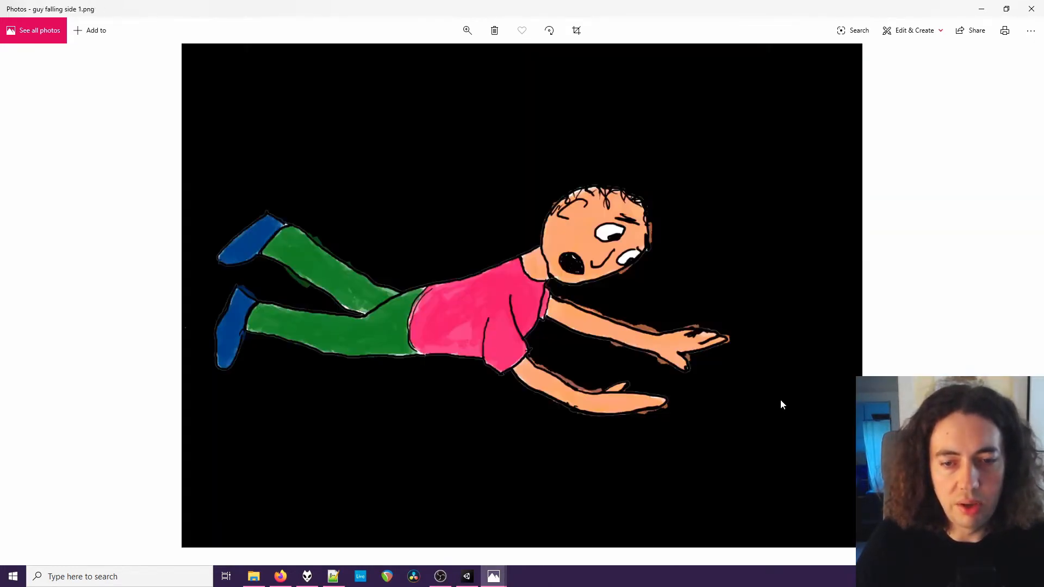
key(Right)
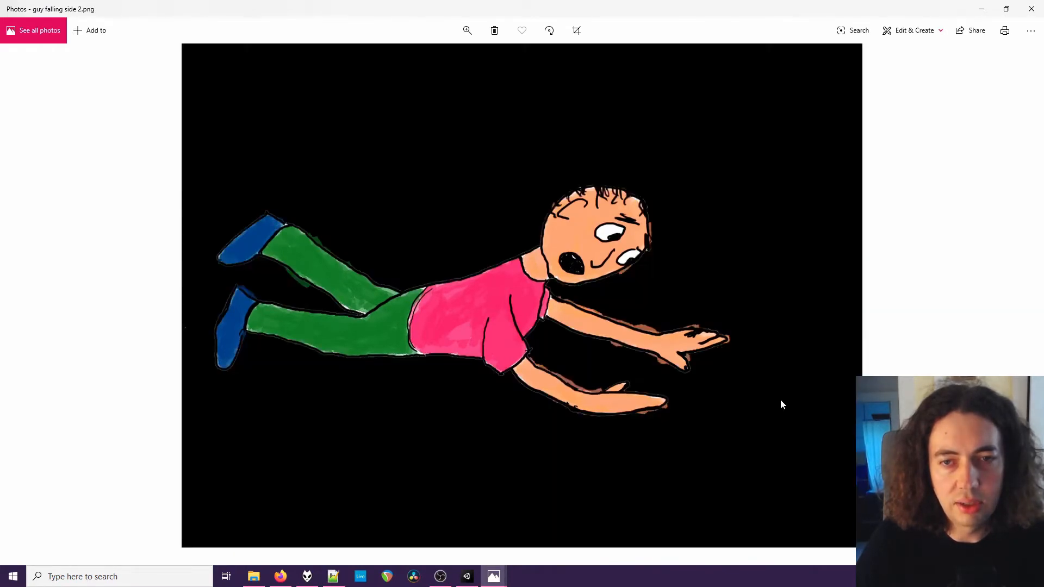
key(Right)
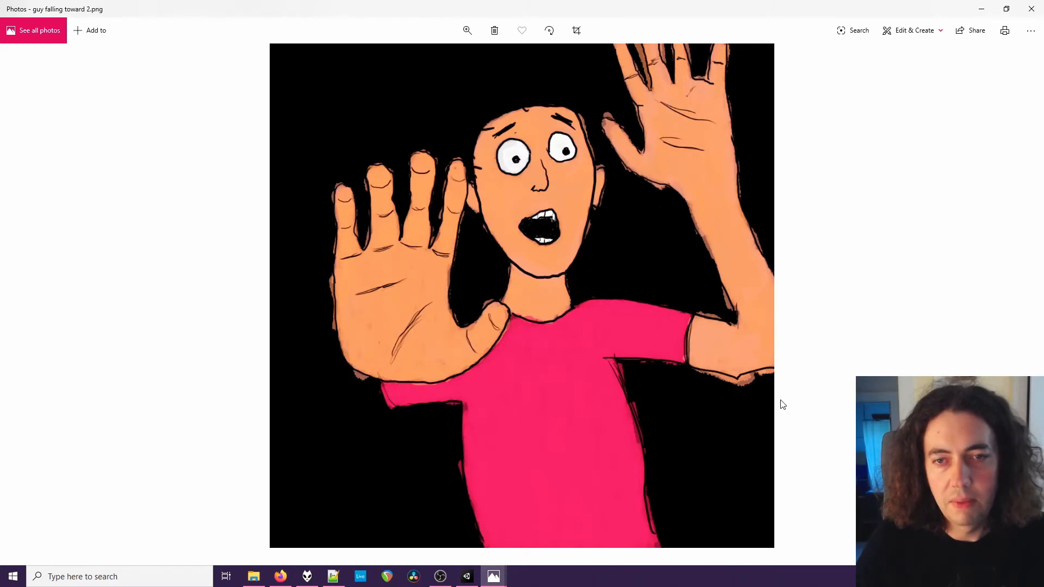
View the guy floating, guy floating back and guy peeking sprites, continuing to guy peeking move 0.png
key(Right)
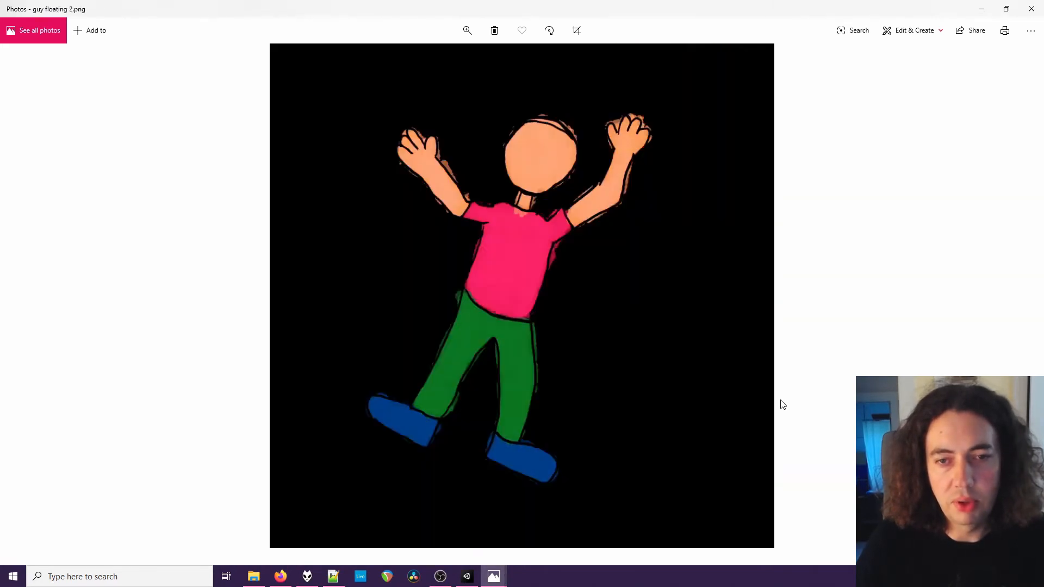
key(Right)
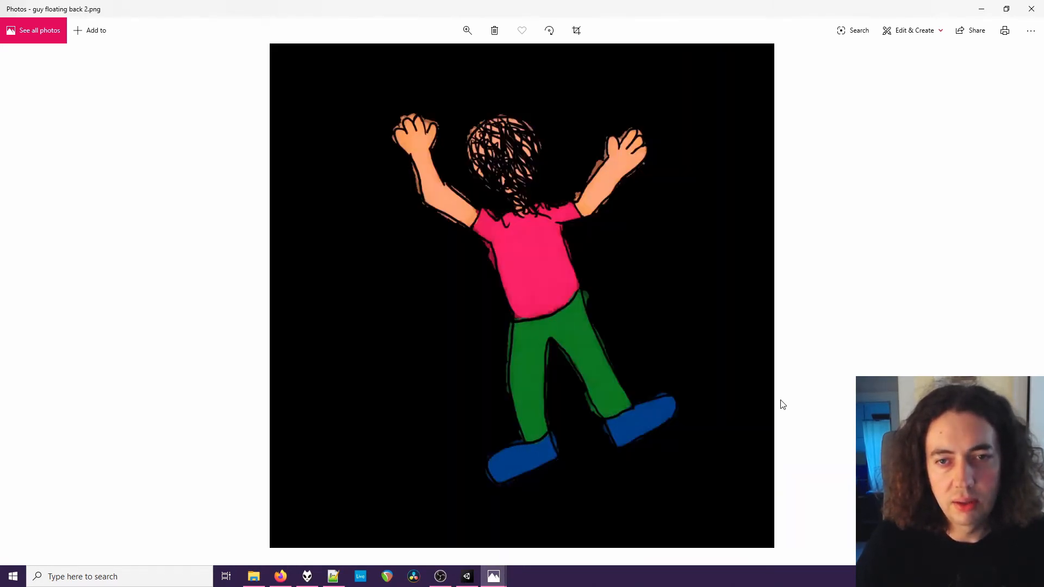
key(Right)
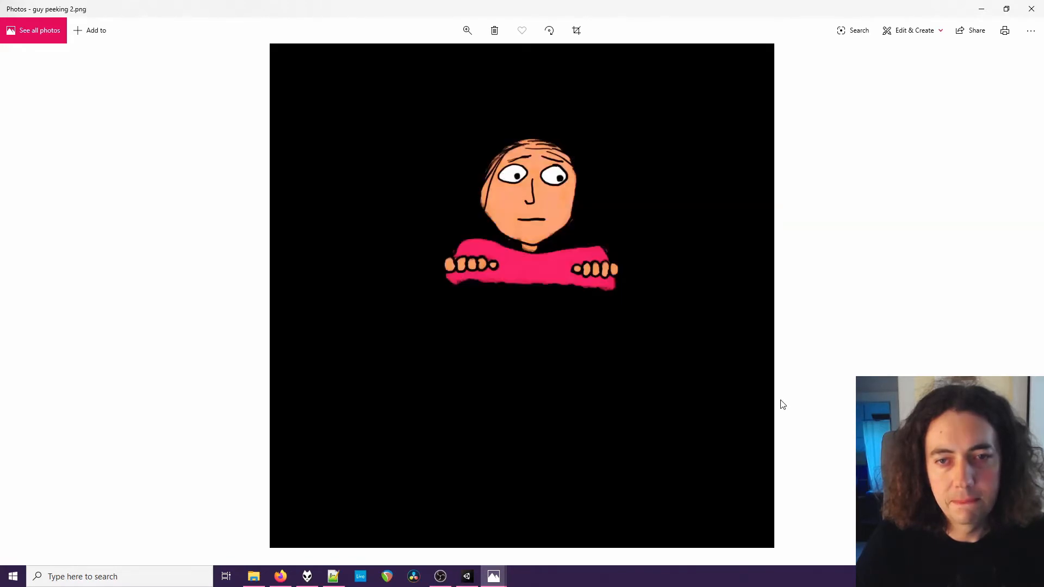
key(Right)
key(Right)
key(Right)
key(Right)
key(Right)
key(Right)
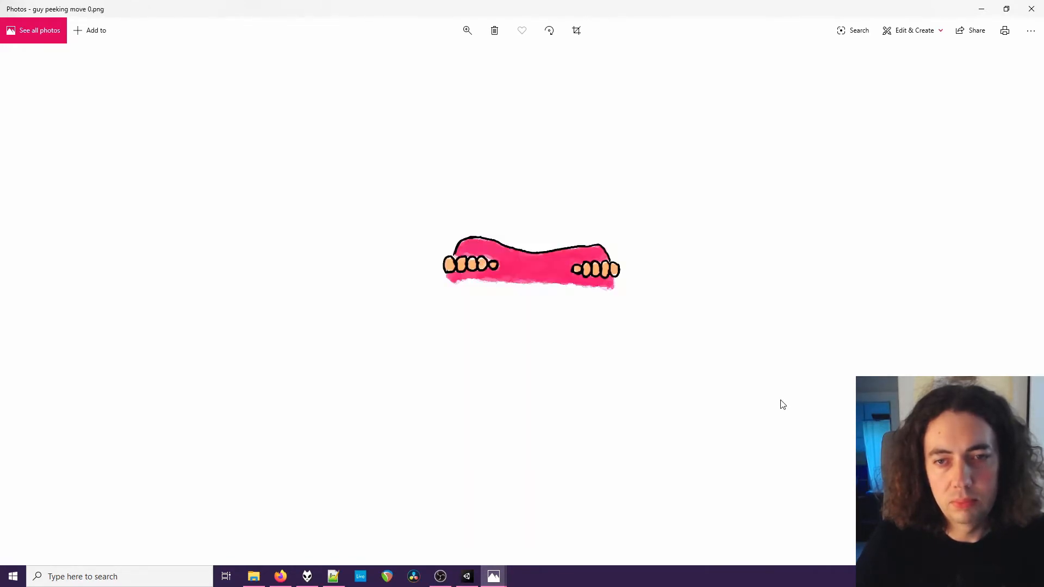
Step through the guy picked up and guy picked up scream frames, up to guy picked up scream 13.png
key(Right)
key(Right)
key(Right)
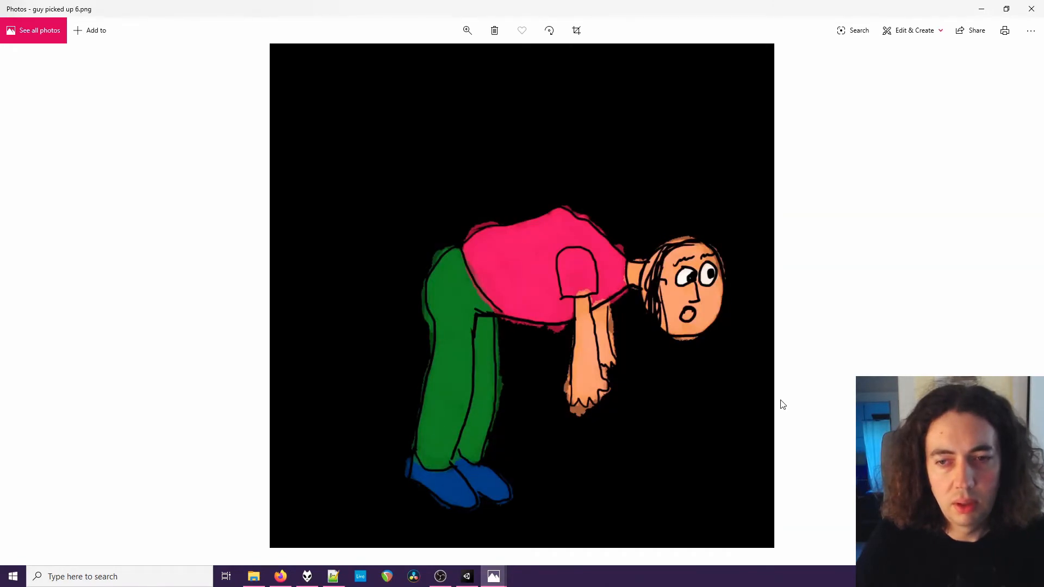
key(Right)
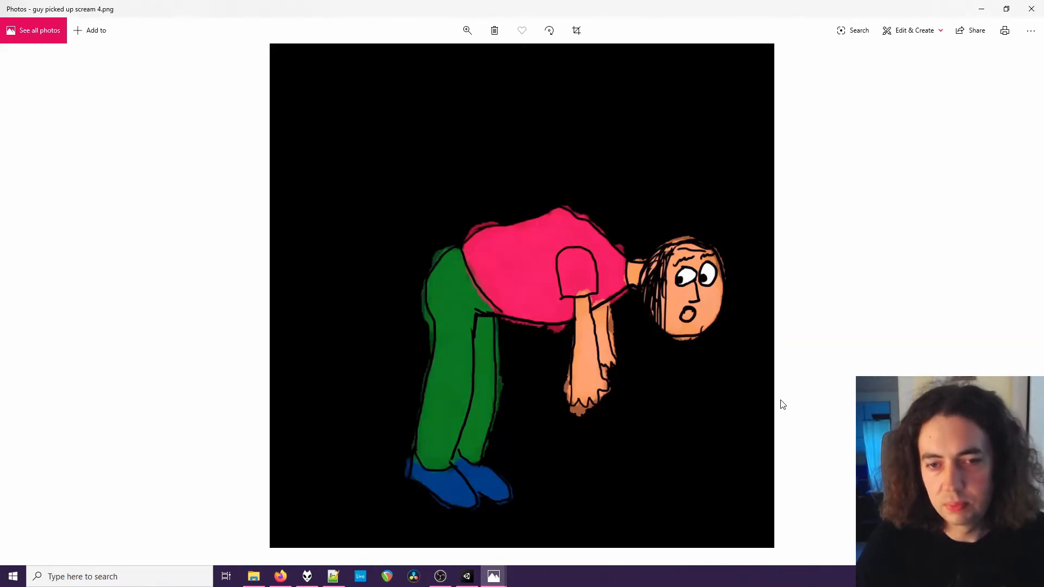
key(Right)
key(Right)
key(Right)
key(Right)
key(Right)
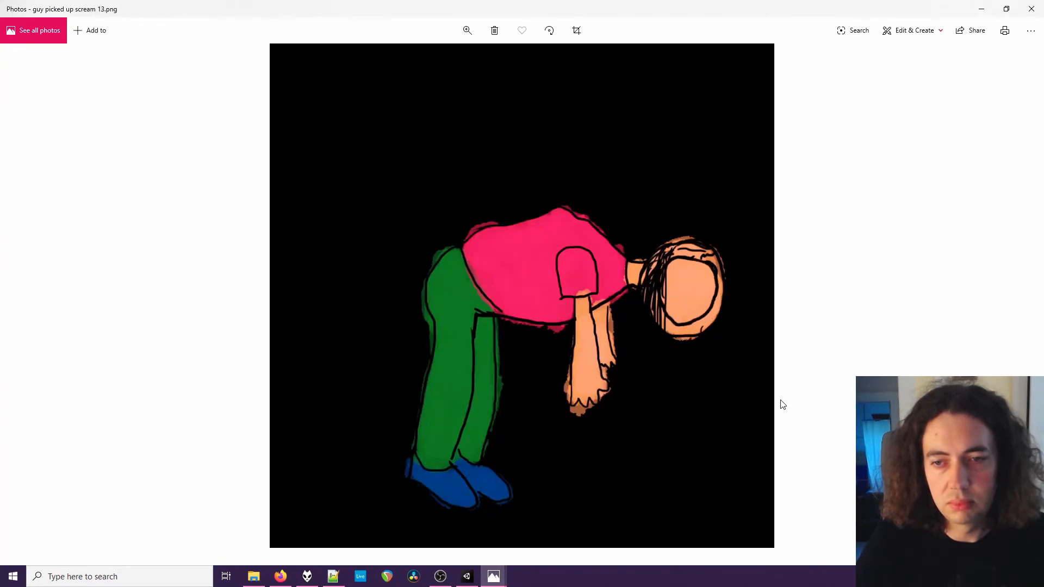
Step through the guy side jump and swing frames, up to guy side jump and swing 11.png
key(Right)
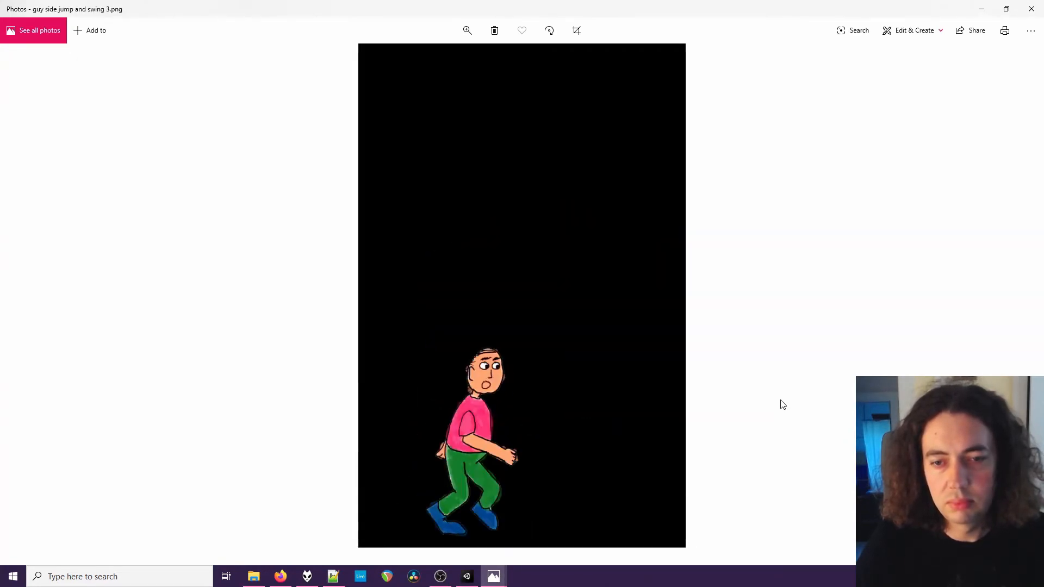
key(Right)
key(Right)
key(Right)
key(Right)
key(Right)
key(Right)
key(Right)
key(Right)
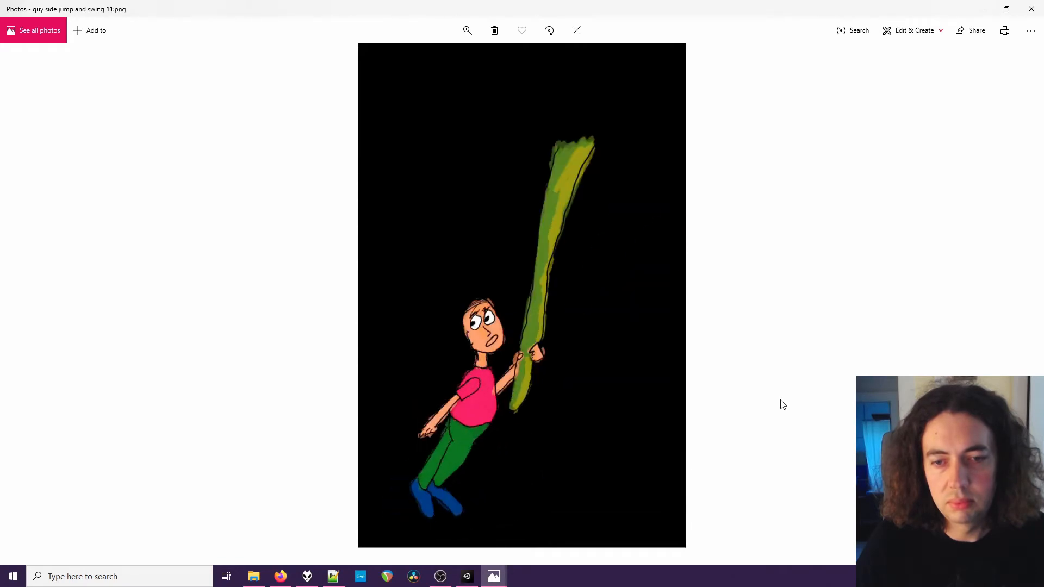
Continue through the sprites to the guy side look up frames, up to guy side look up 4.png
key(Right)
key(Right)
key(Right)
key(Right)
key(Right)
key(Right)
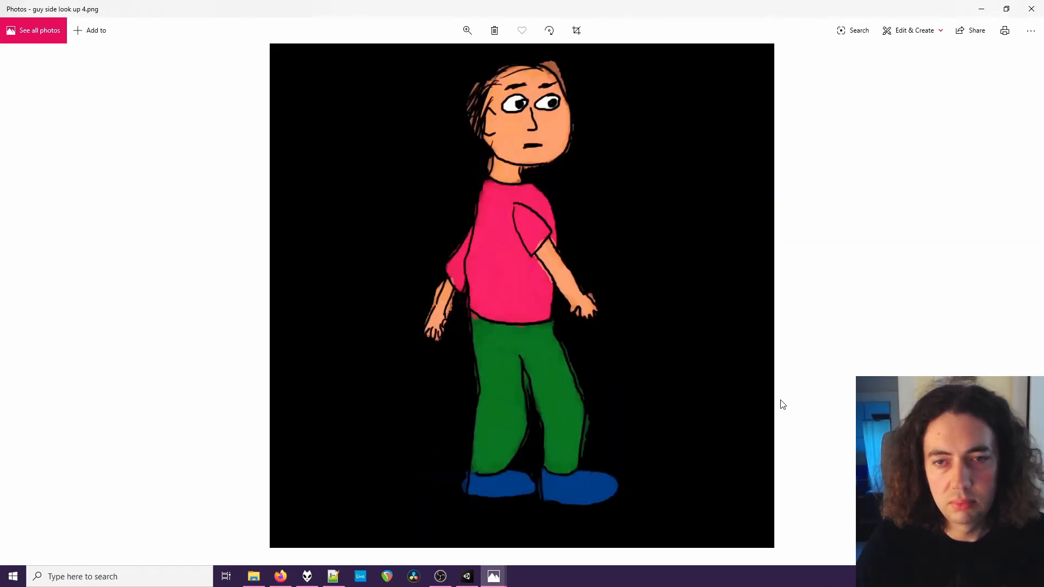
Step through the guy side run animation frames, up to guy side run 8.png
key(Right)
key(Right)
key(Right)
key(Right)
key(Right)
key(Right)
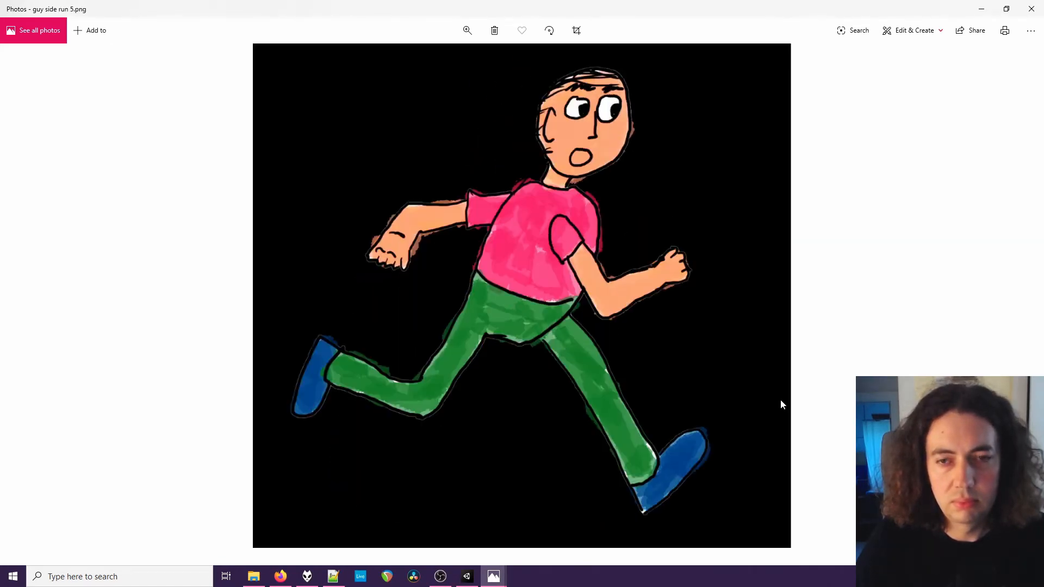
key(Right)
key(Right)
key(Right)
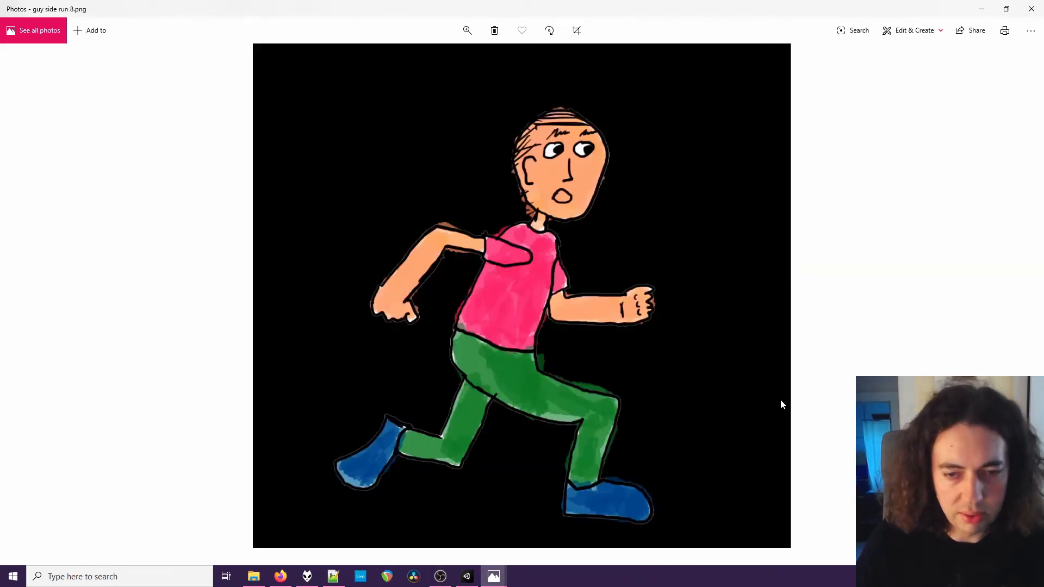
Step through the guy side run turn animation frames, up to guy side run turn 7.png
key(Right)
key(Right)
key(Right)
key(Right)
key(Right)
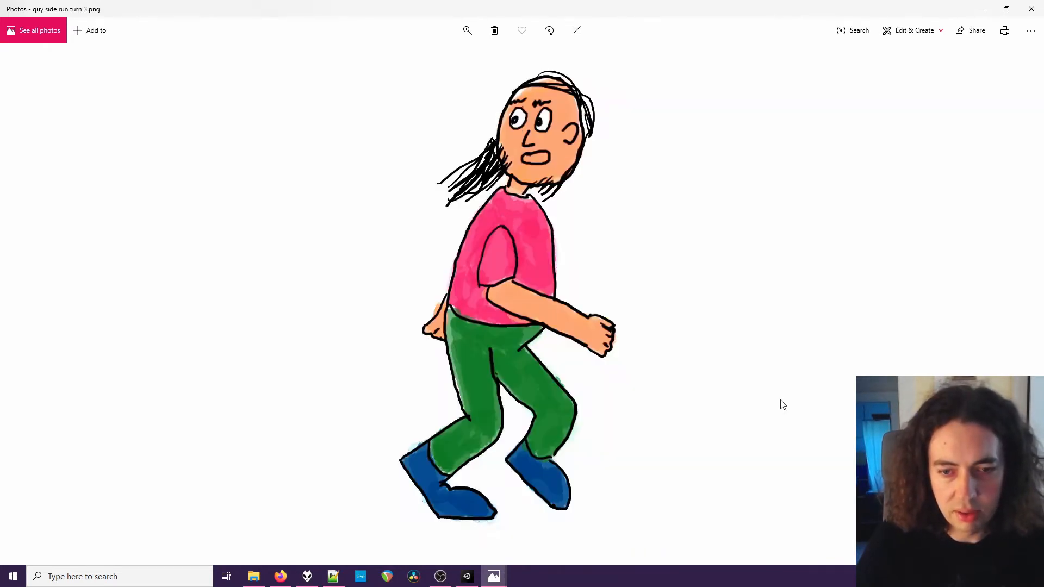
key(Right)
key(Right)
key(Right)
key(Right)
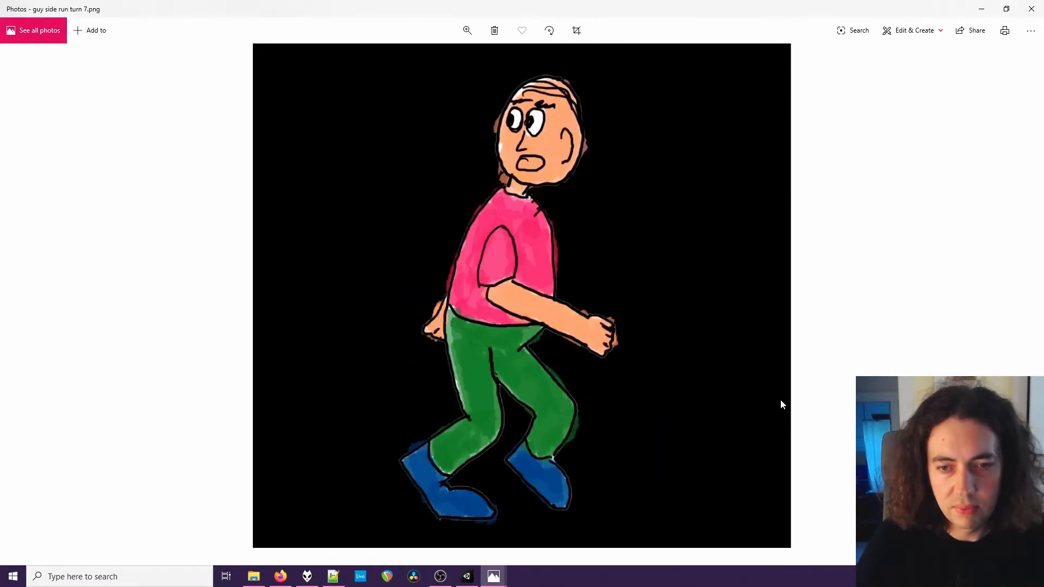
Step through the remaining guy side run turn frames, up to guy side run turn 12.png
key(Right)
key(Right)
key(Right)
key(Right)
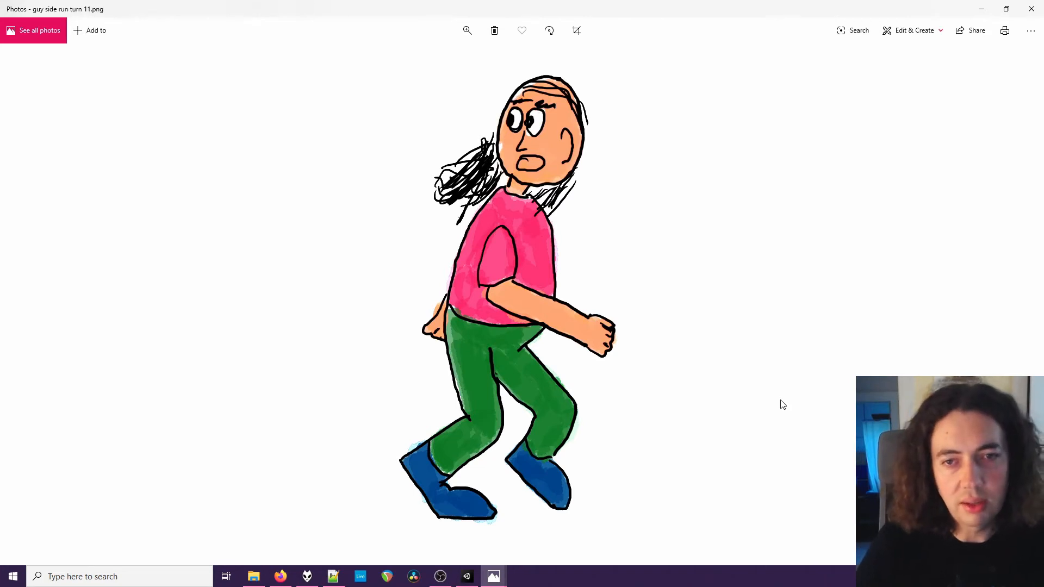
key(Right)
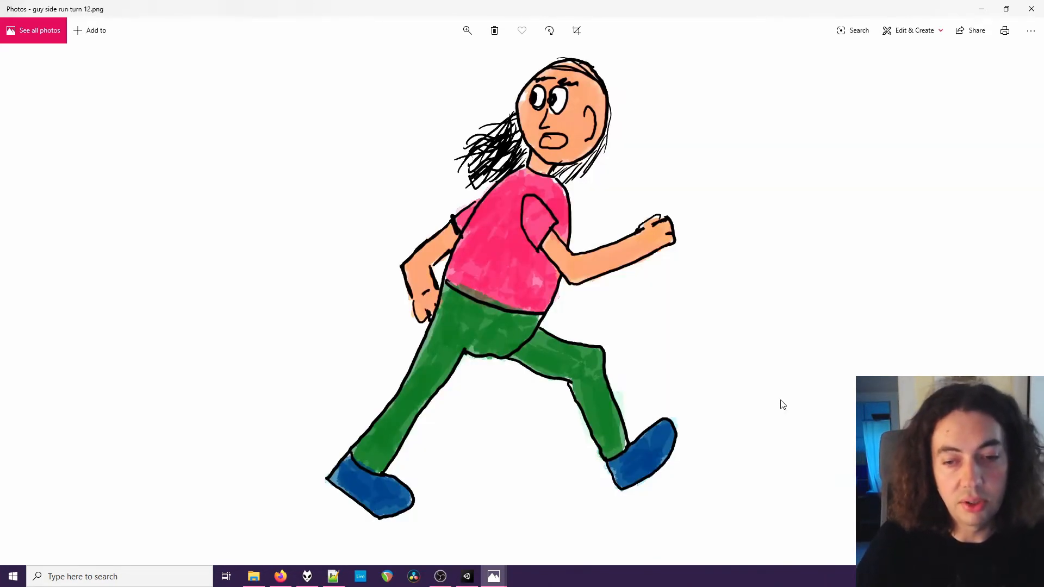
Continue through the pig man and vine sprites, up to vine 2.png
key(Right)
key(Right)
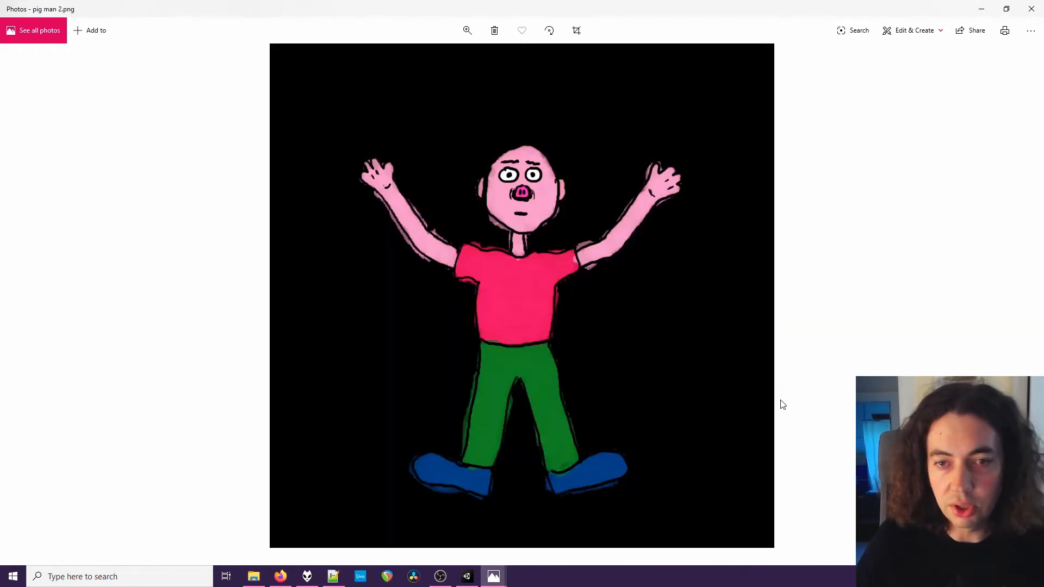
key(Right)
key(Right)
key(Right)
key(Right)
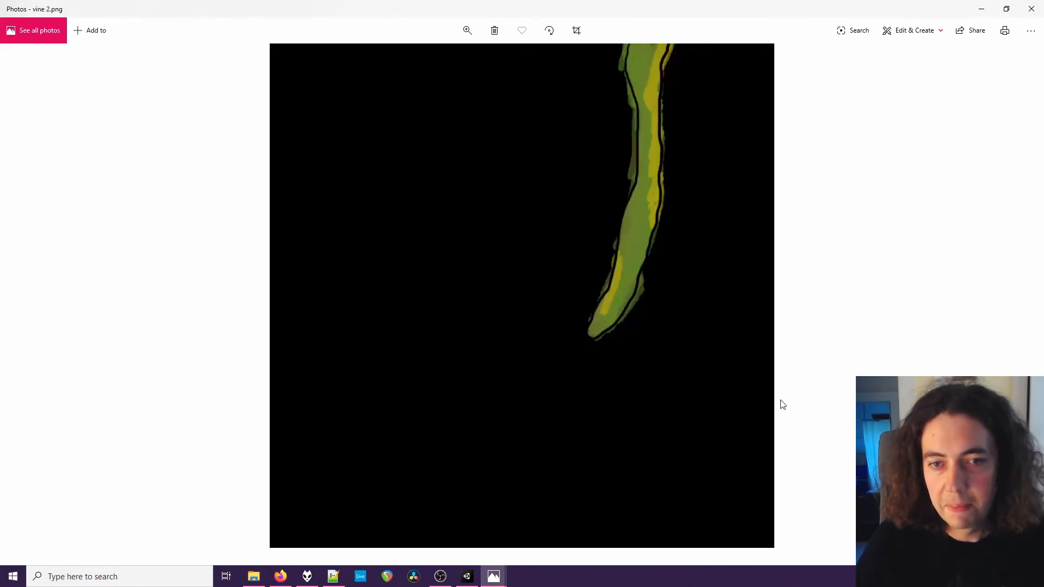
View the rest of the vine sprites and the volcano blast frames, up to volcano blast 8.png
key(Right)
key(Right)
key(Right)
key(Right)
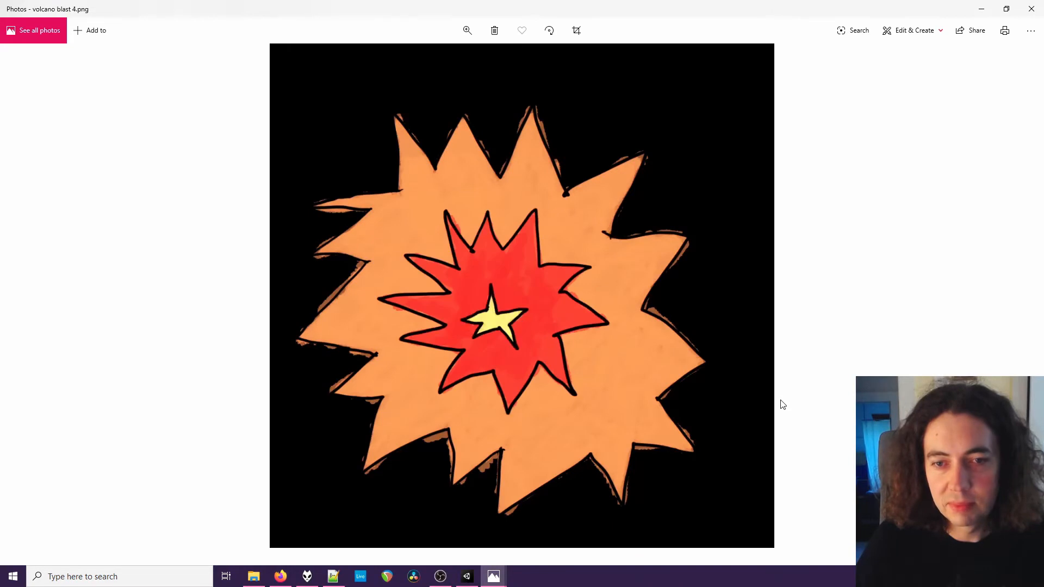
key(Right)
key(Right)
key(Right)
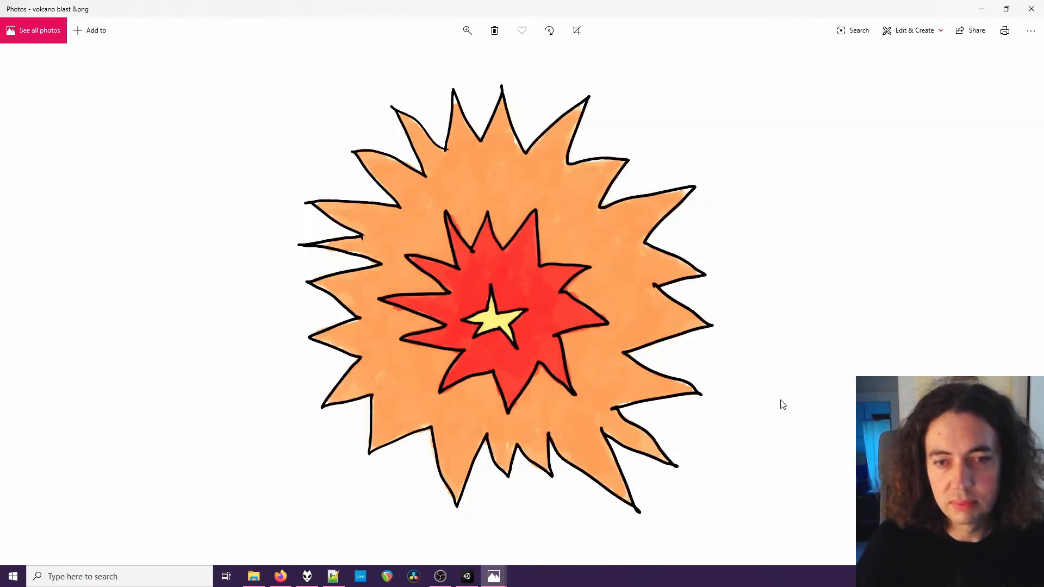
Close the image viewer and look over the full list of PNG files in the sprites folder
key(alt+F4)
scroll(552, 274, down, 10)
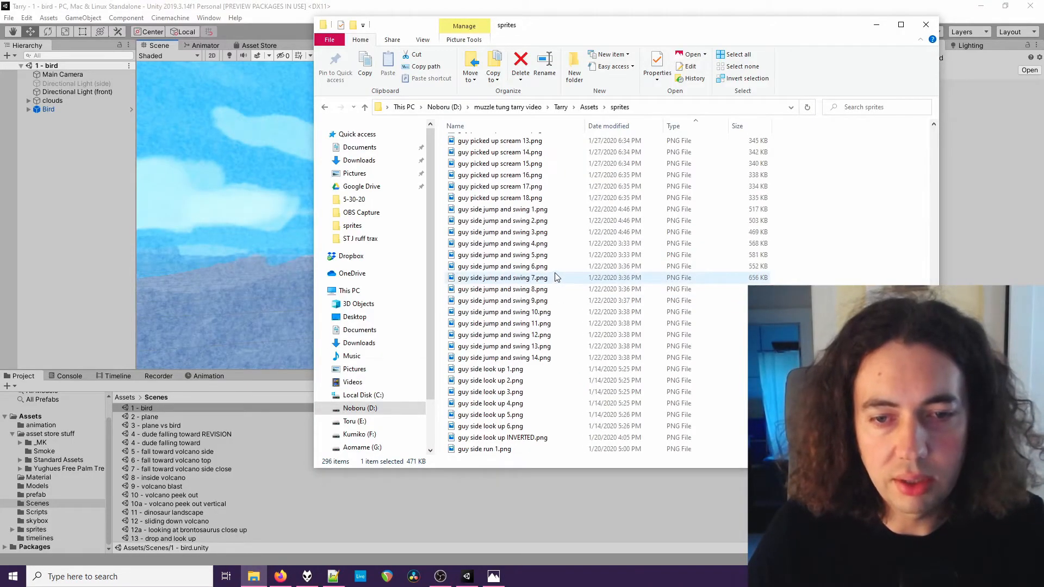
scroll(550, 282, down, 1)
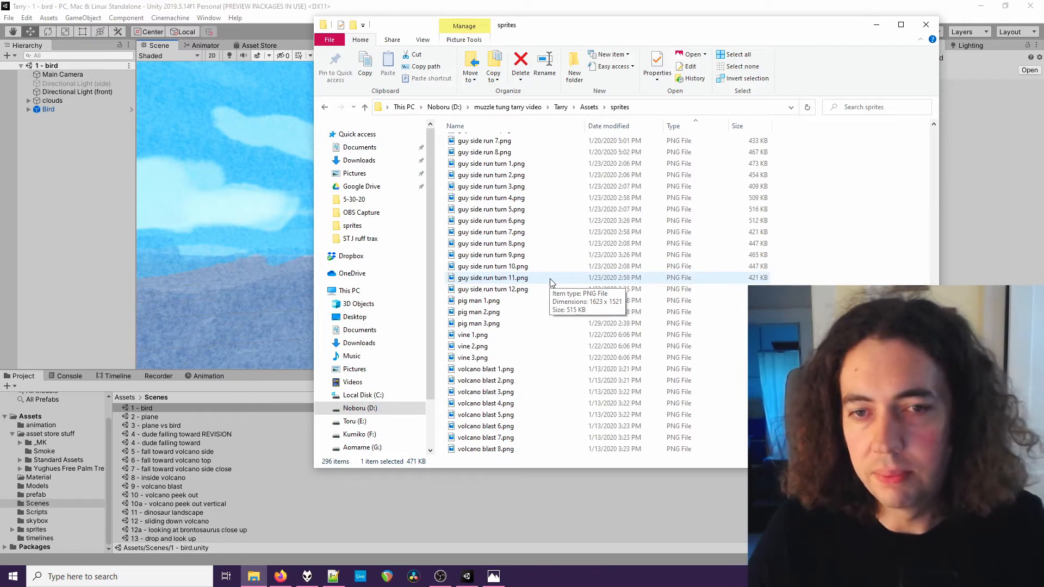
scroll(550, 283, up, 15)
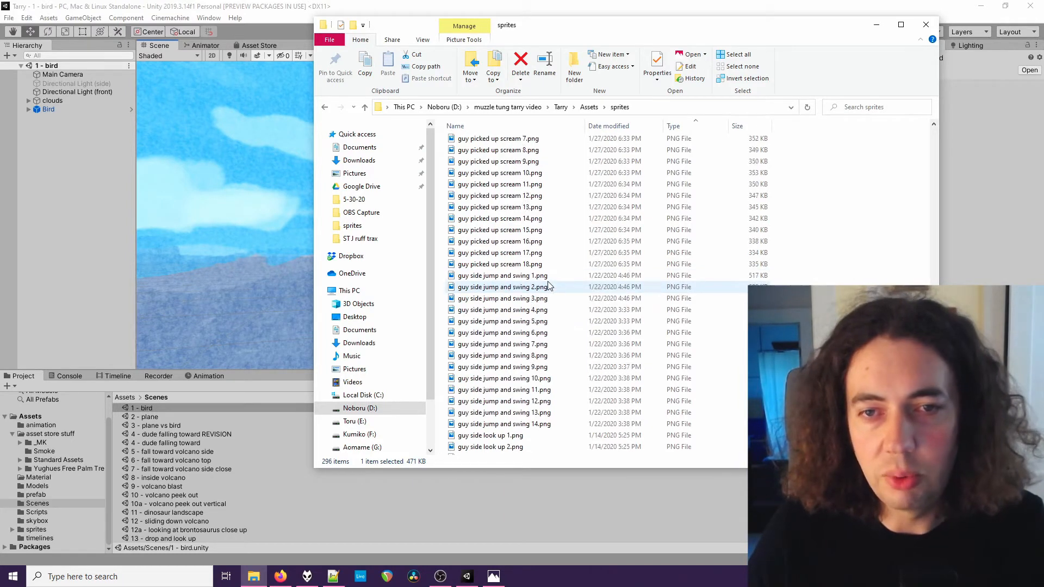
scroll(547, 323, up, 15)
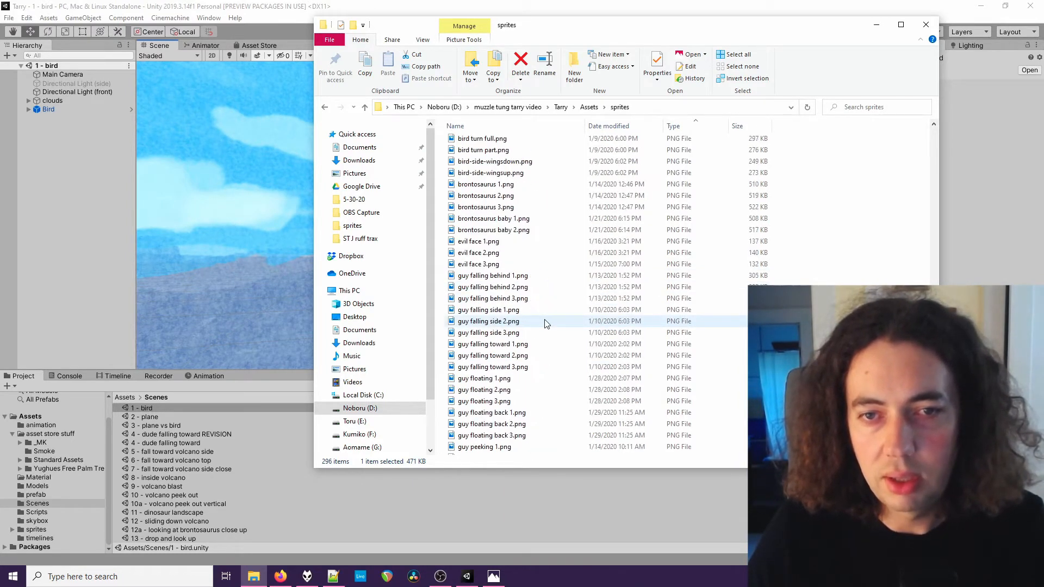
scroll(546, 323, down, 2)
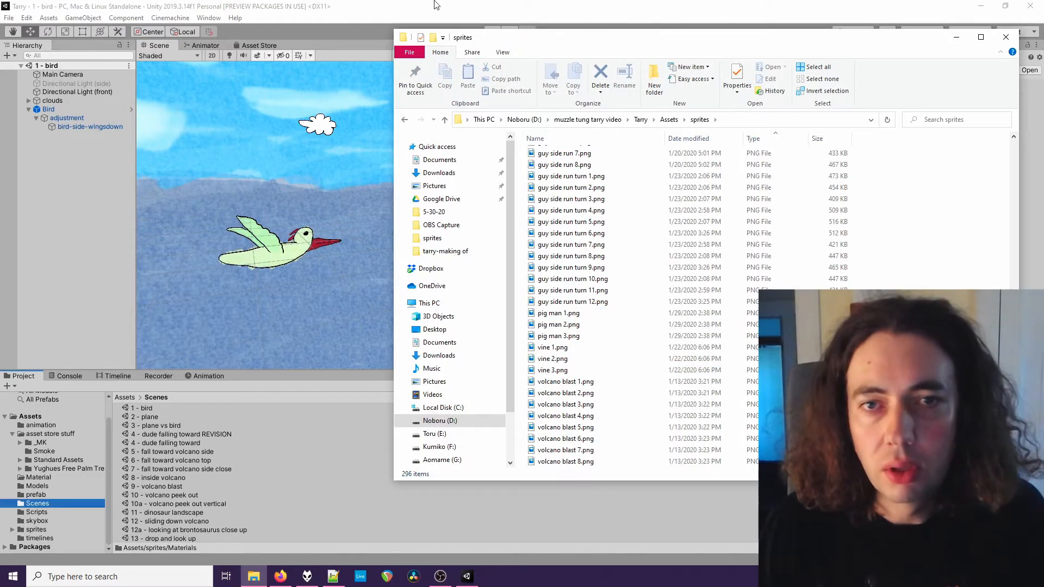
Switch to Unity and preview the bird side animation clip on bird-side-wingsdown by playing it and scrubbing through its first frames
click(449, 6)
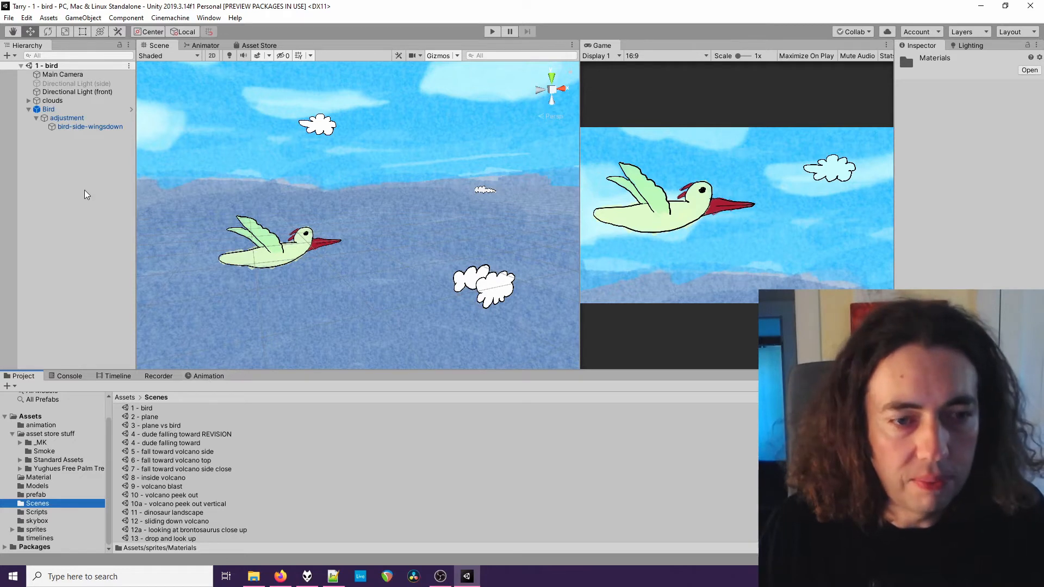
click(57, 111)
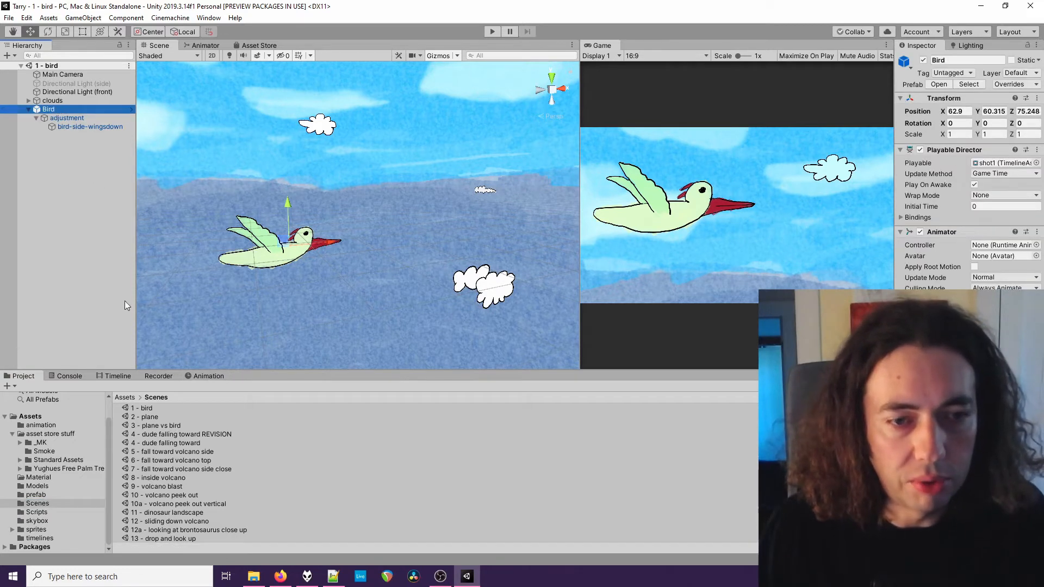
click(206, 376)
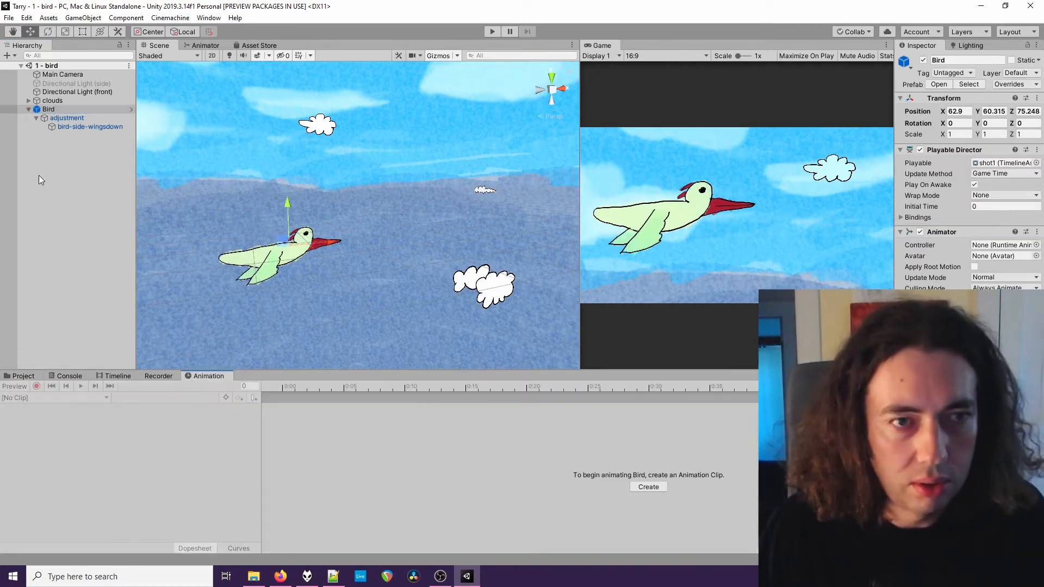
click(71, 126)
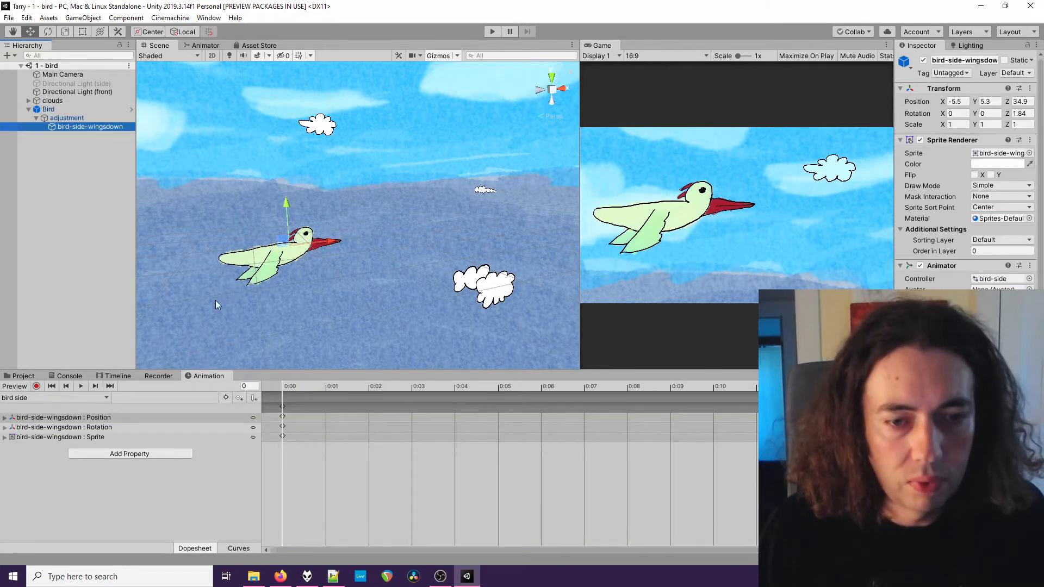
click(81, 386)
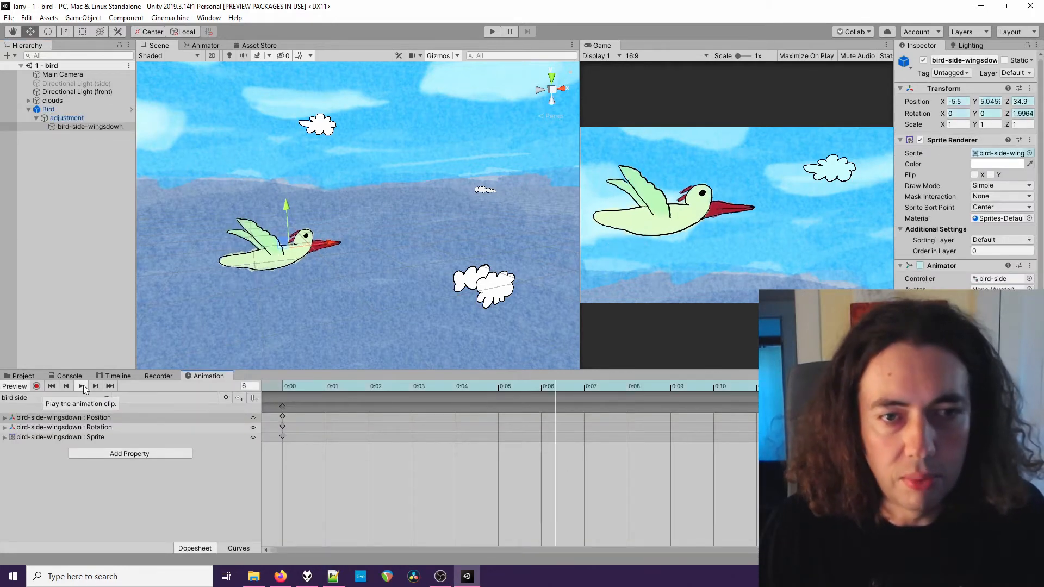
click(84, 386)
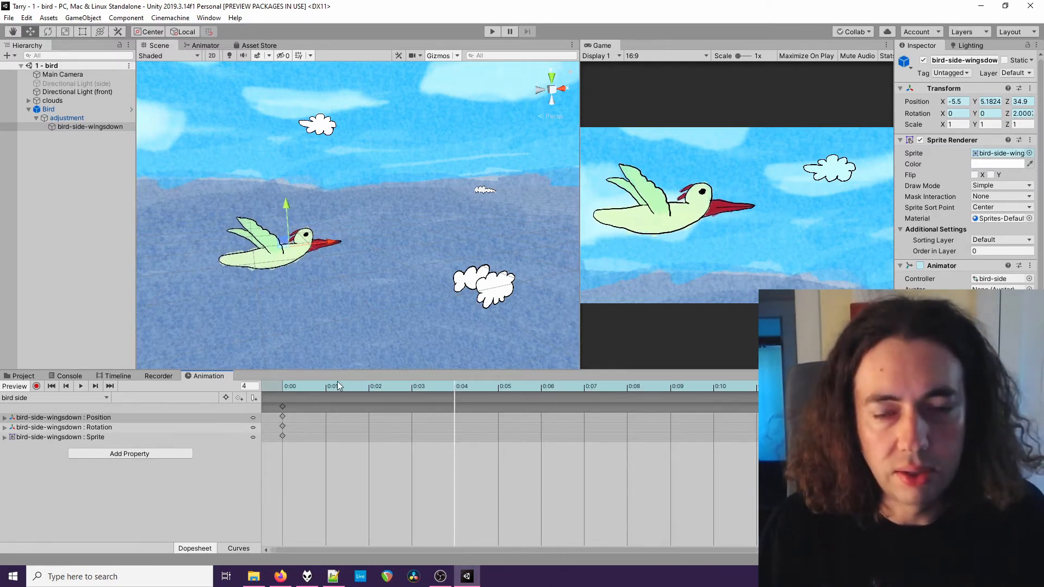
drag(788, 390, 288, 393)
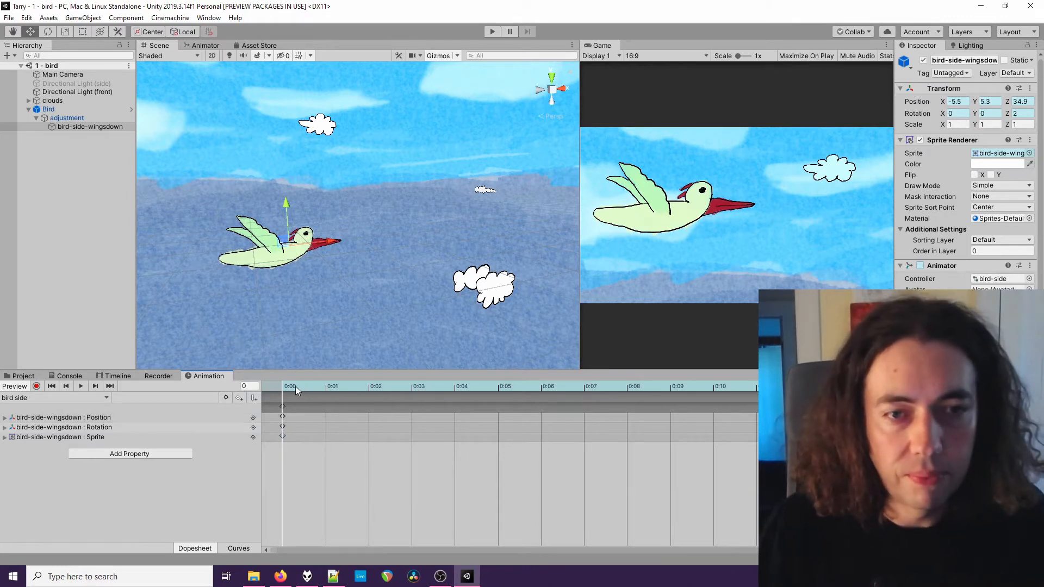
drag(296, 386, 540, 378)
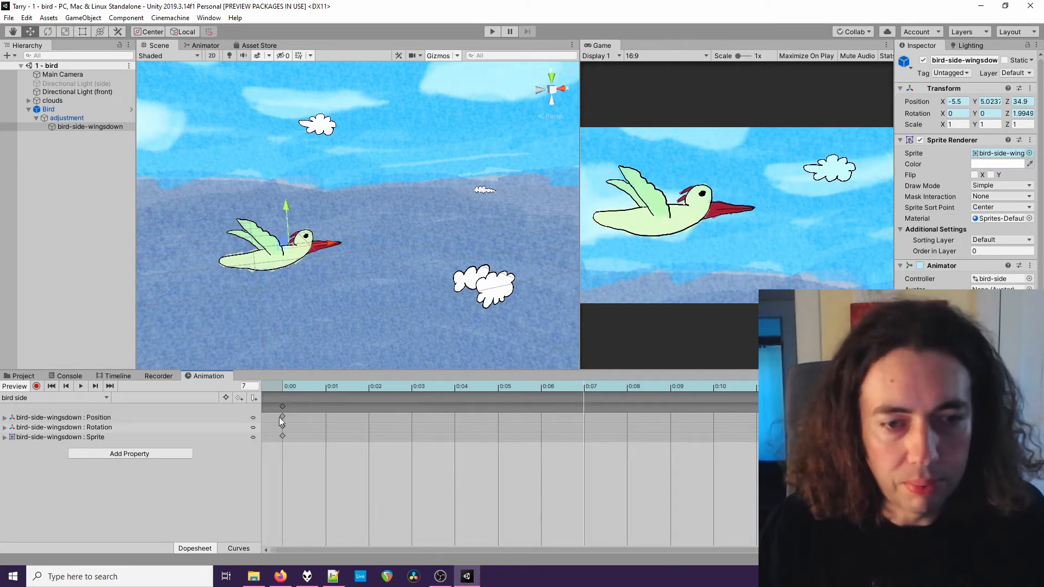
Add the Transform Scale property to the bird side clip with the playhead at frame 0
click(114, 454)
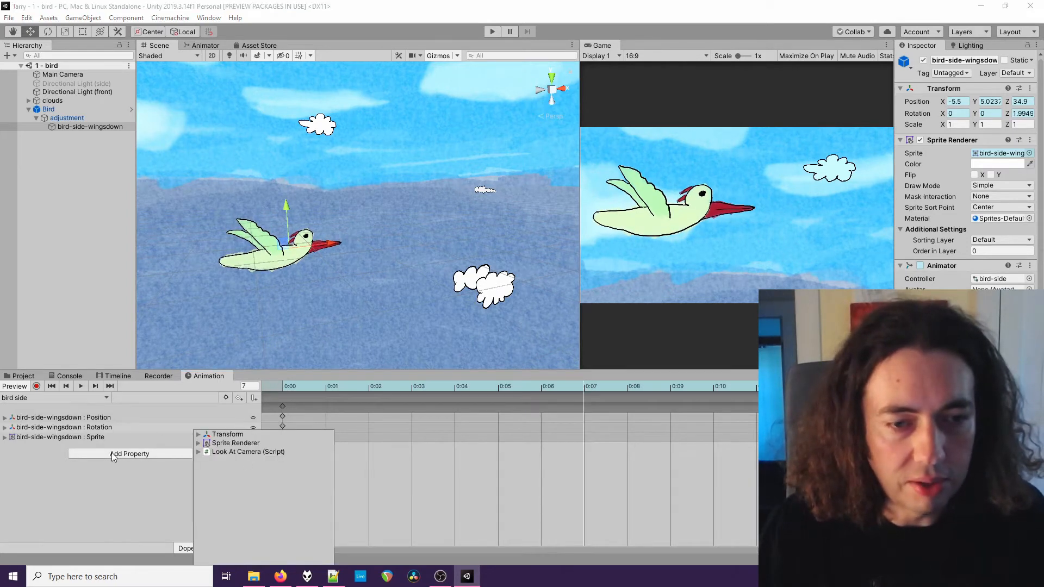
click(199, 435)
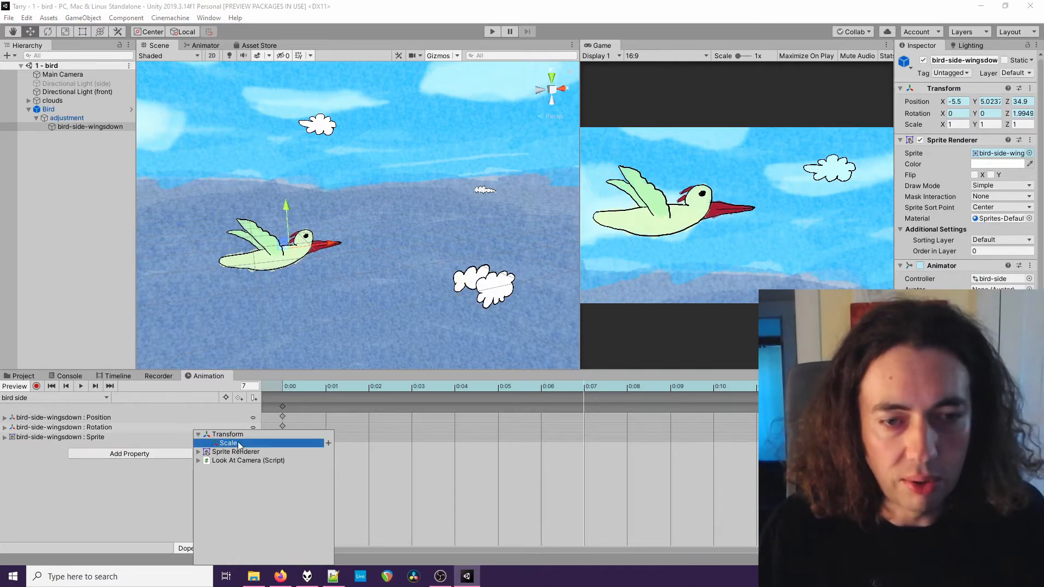
drag(458, 390, 255, 398)
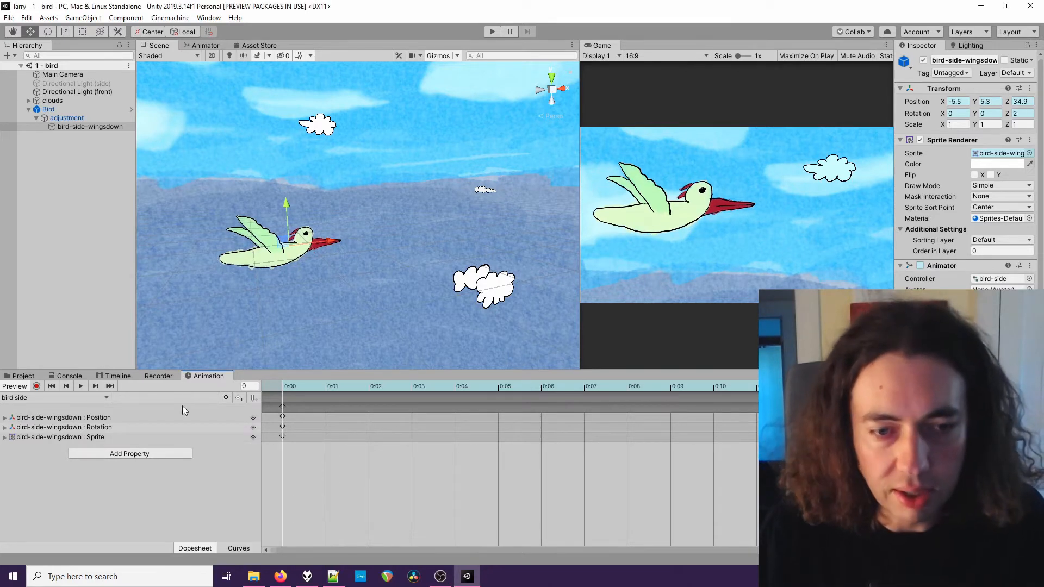
click(123, 457)
click(199, 434)
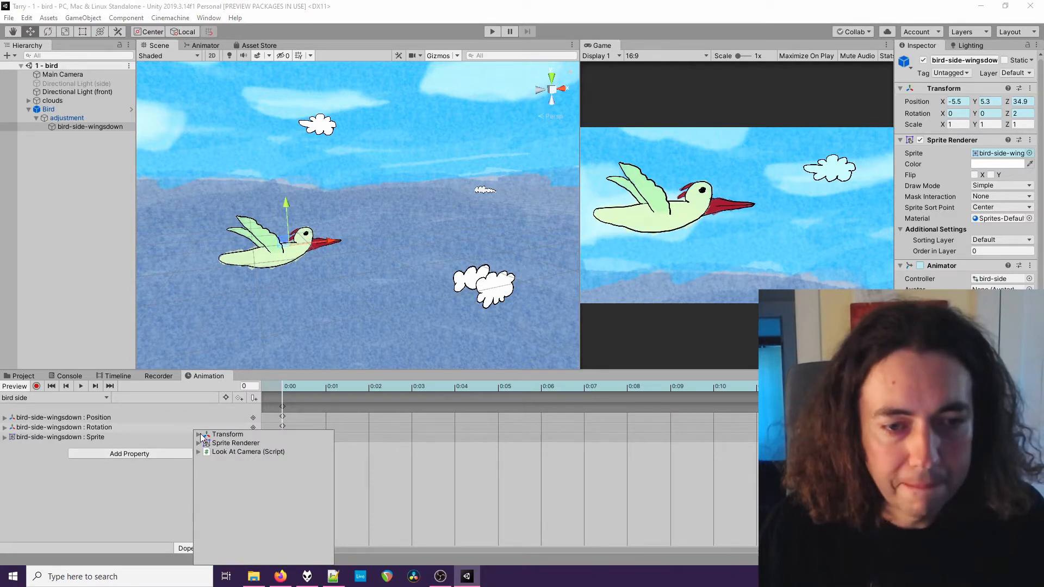
click(329, 444)
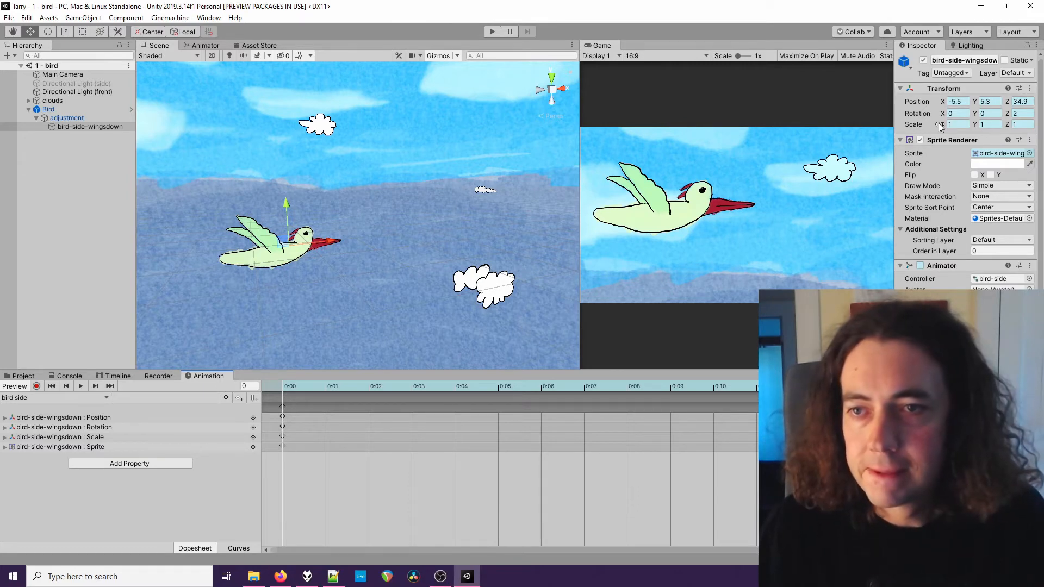
Record uniform scale keyframes for the bird, shrunk to about 0.48 at frame 0 and enlarged to about 2.57 at frame 7
key(r)
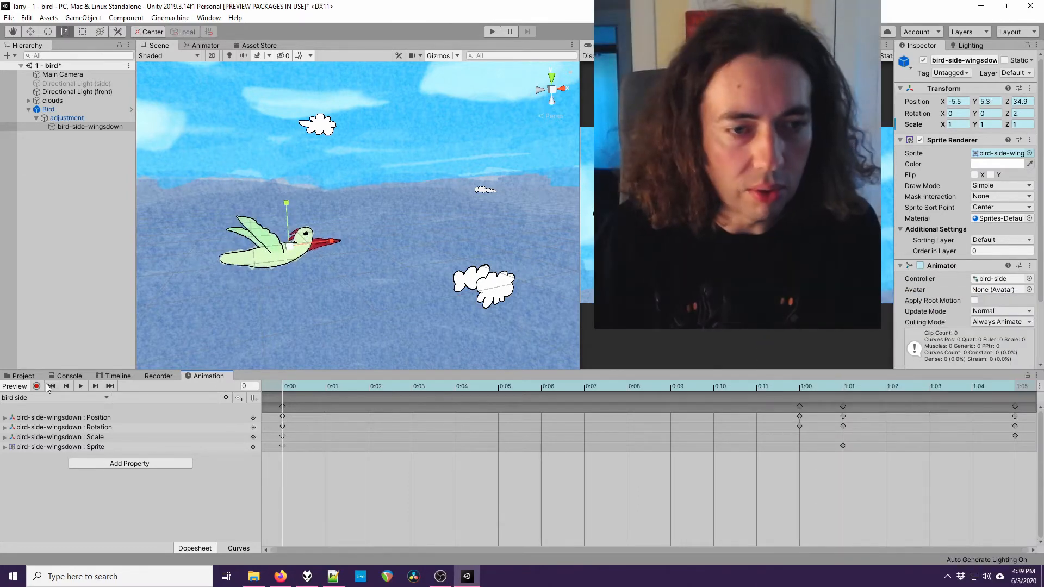
key(r)
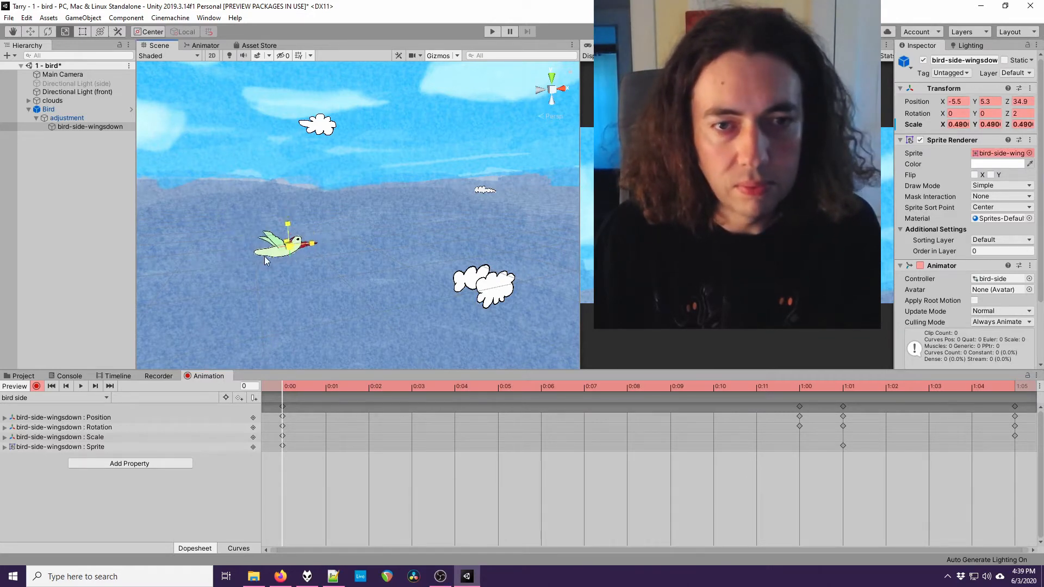
drag(471, 382, 570, 386)
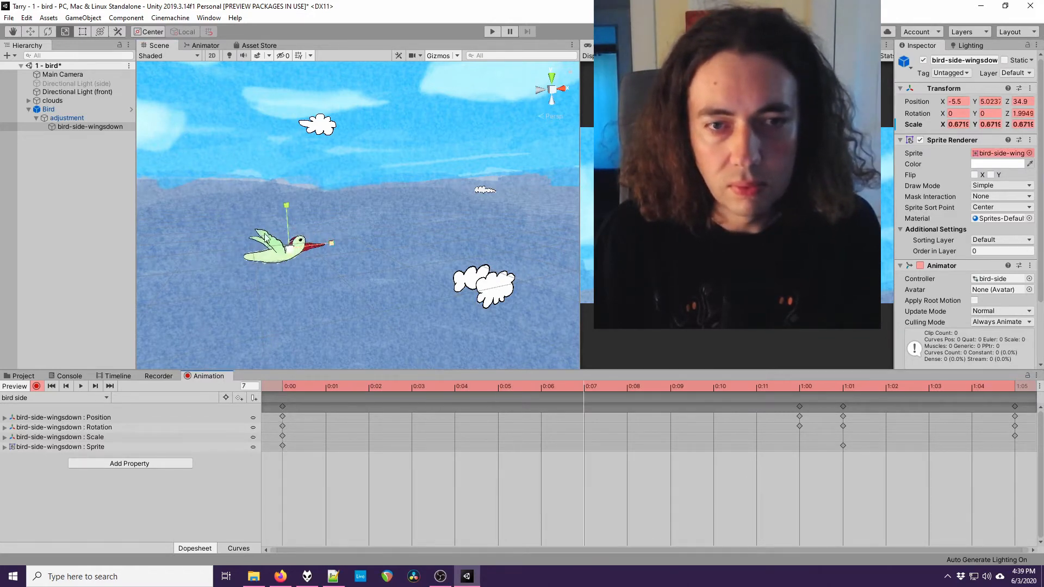
drag(291, 250, 588, 315)
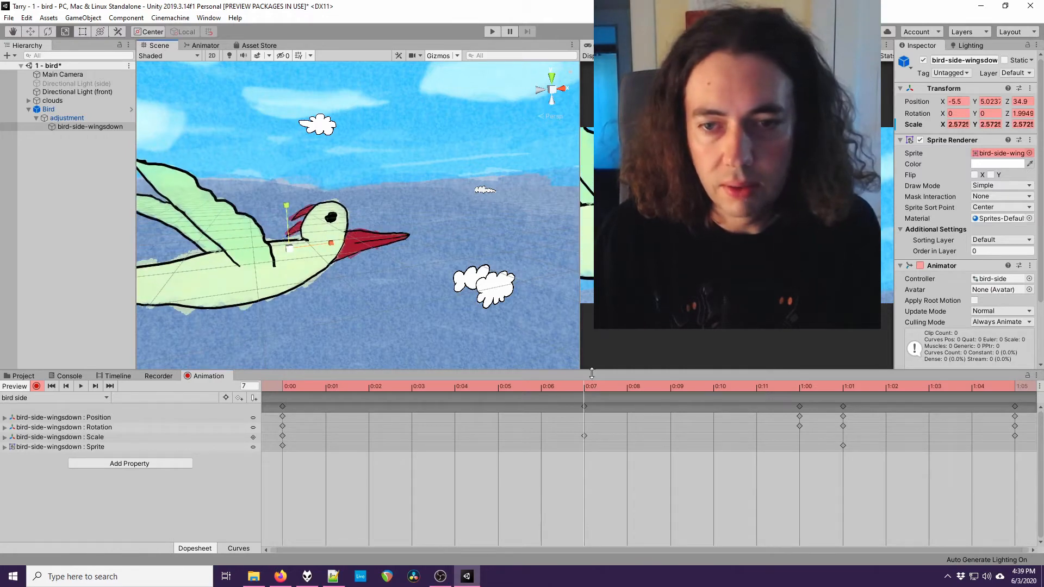
mouse_move(600, 386)
mouse_down()
mouse_move(821, 390)
mouse_move(611, 390)
mouse_up()
Stop keyframe recording and play the bird side clip from its first frame
click(52, 386)
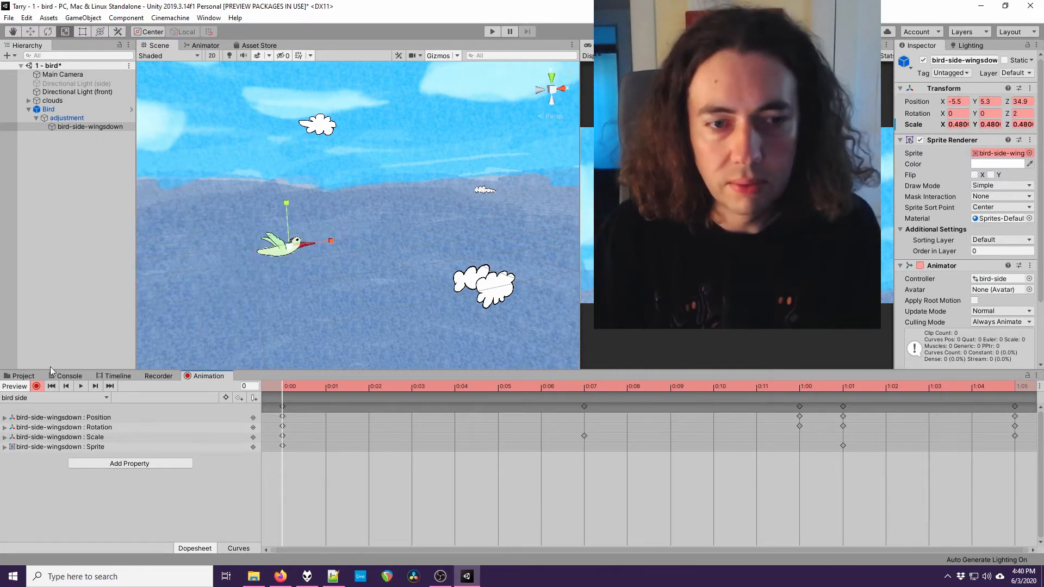
click(37, 386)
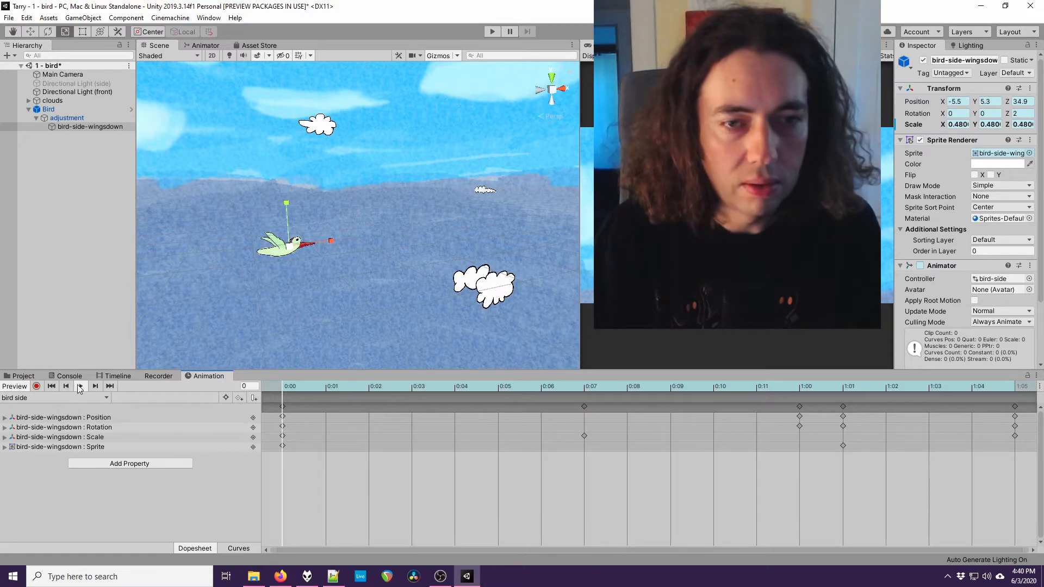
click(80, 386)
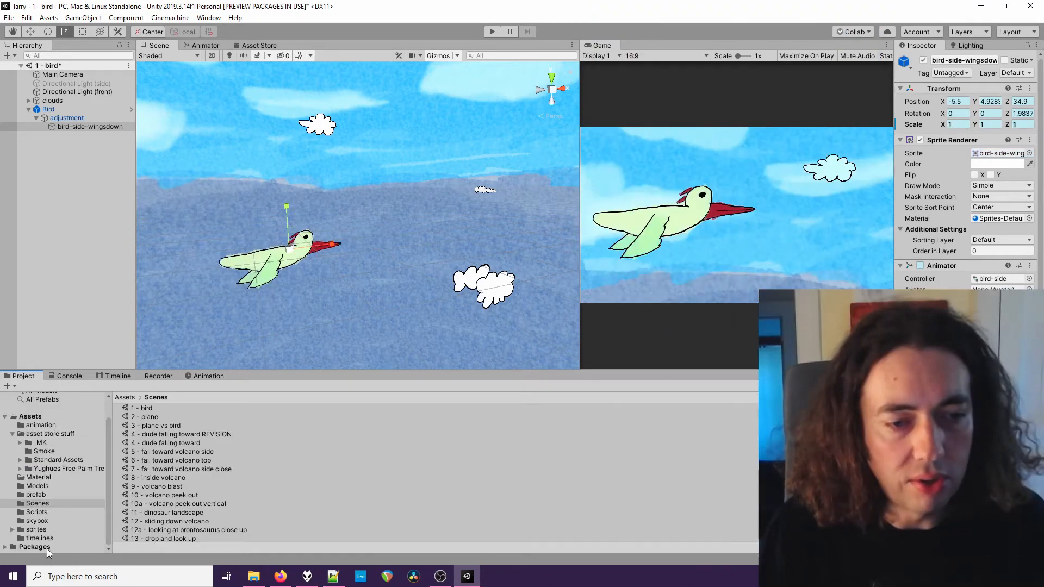
Create an animated sprite object from the brontosaurus 1, 2 and 3 sprites, saving its clip as New Animation.anim in the sprites folder
click(35, 529)
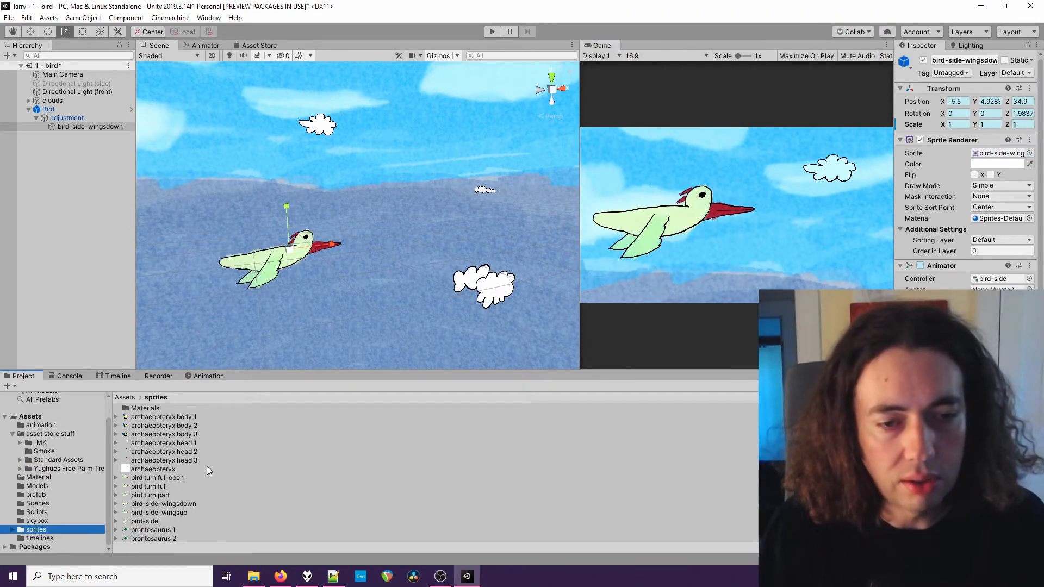
scroll(207, 464, up, 3)
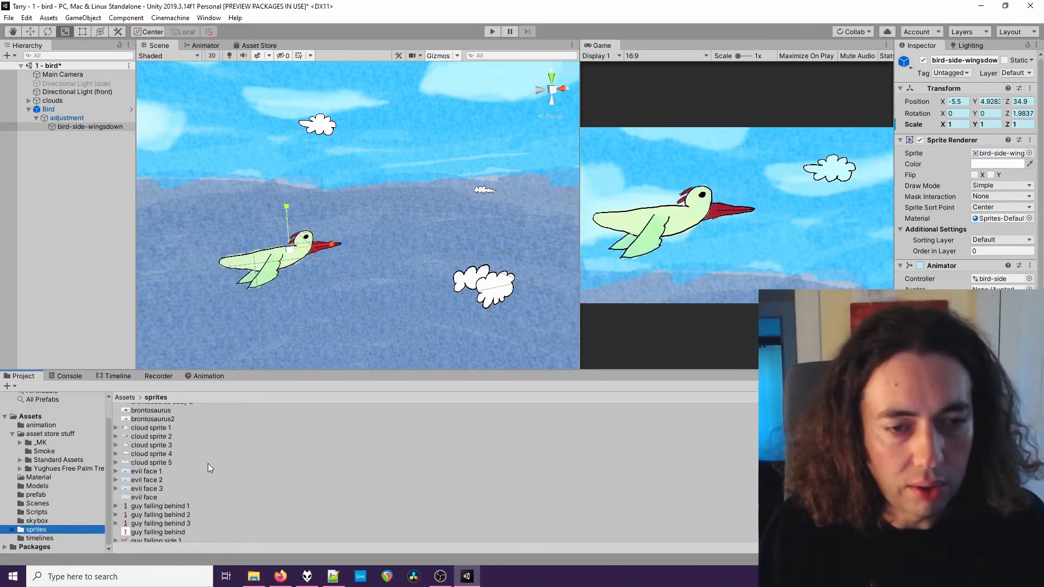
scroll(207, 460, up, 4)
click(204, 466)
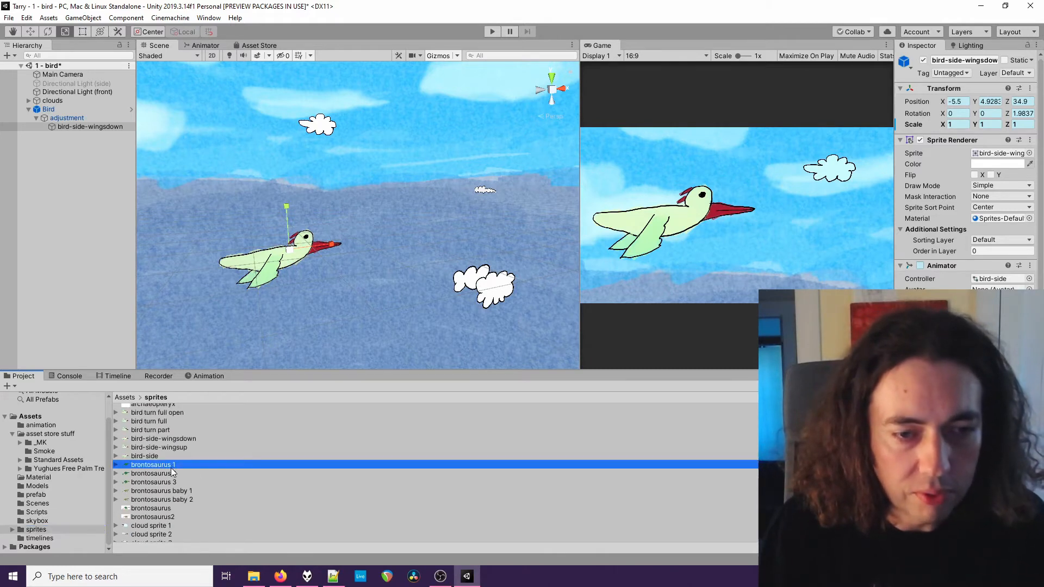
shift+click(171, 483)
drag(166, 464, 68, 204)
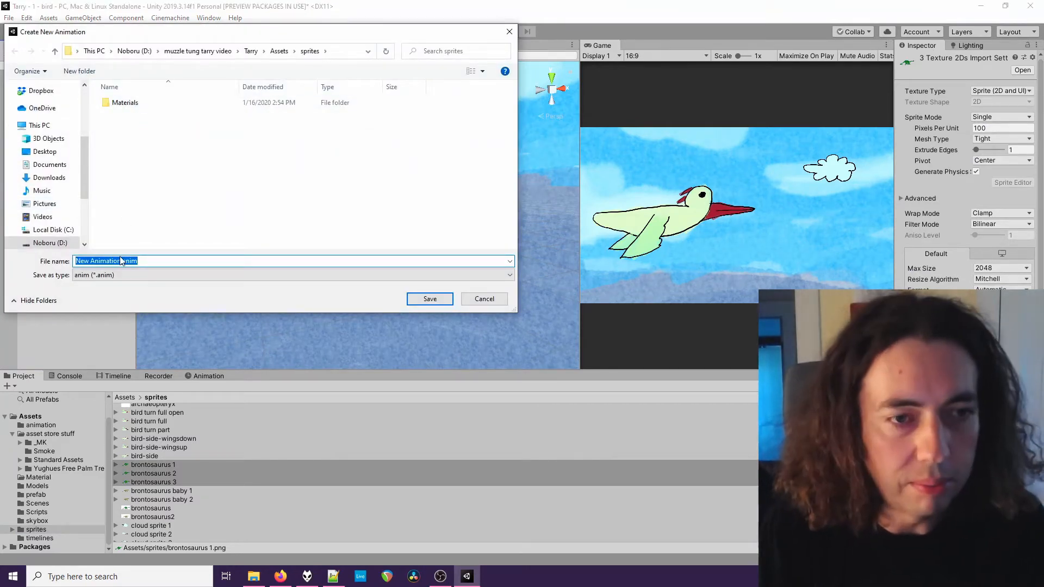
click(430, 298)
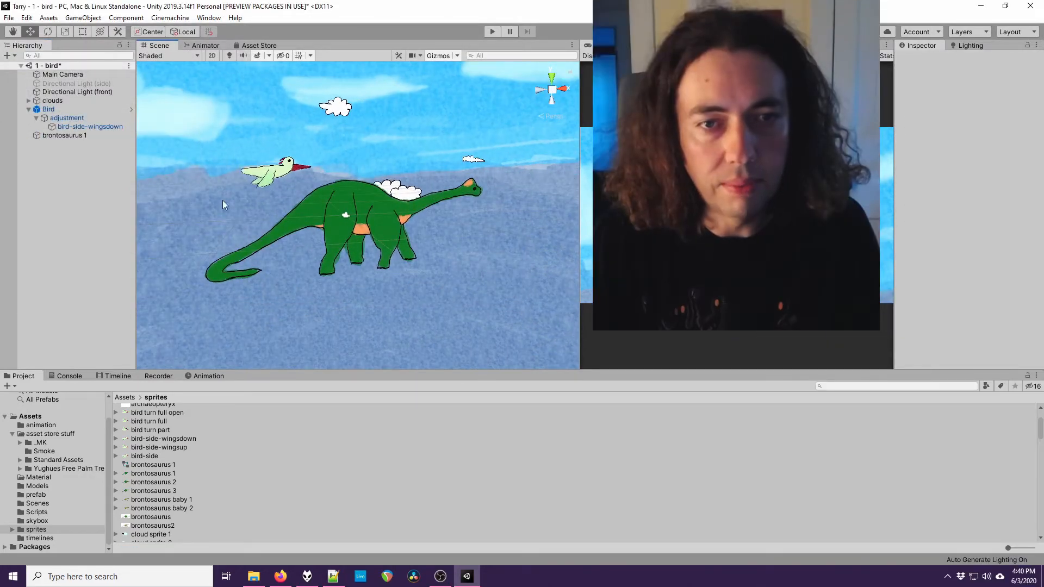
Show the New Animation clip of the brontosaurus 1 object and play it
click(76, 135)
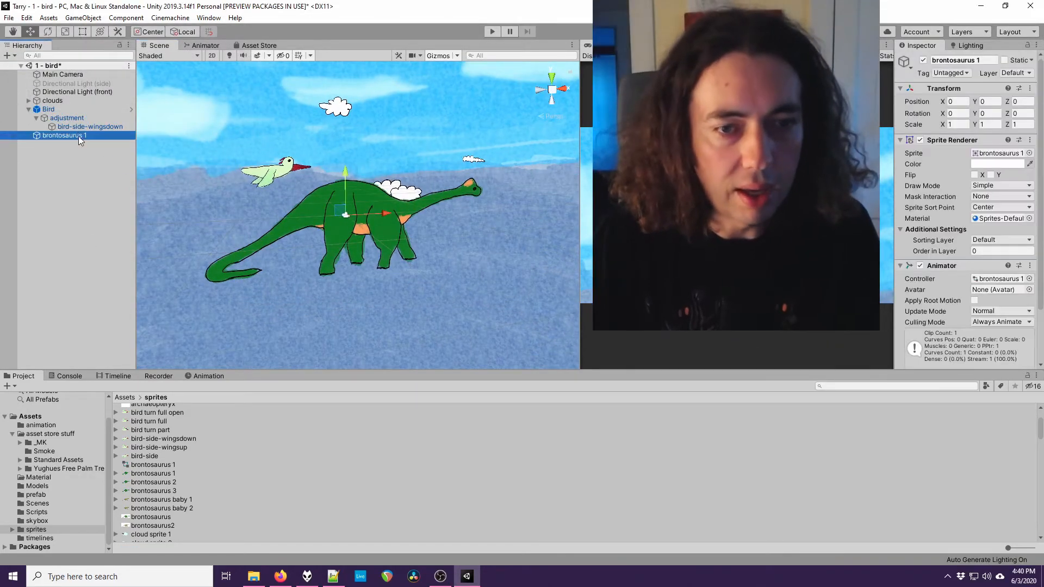
click(220, 377)
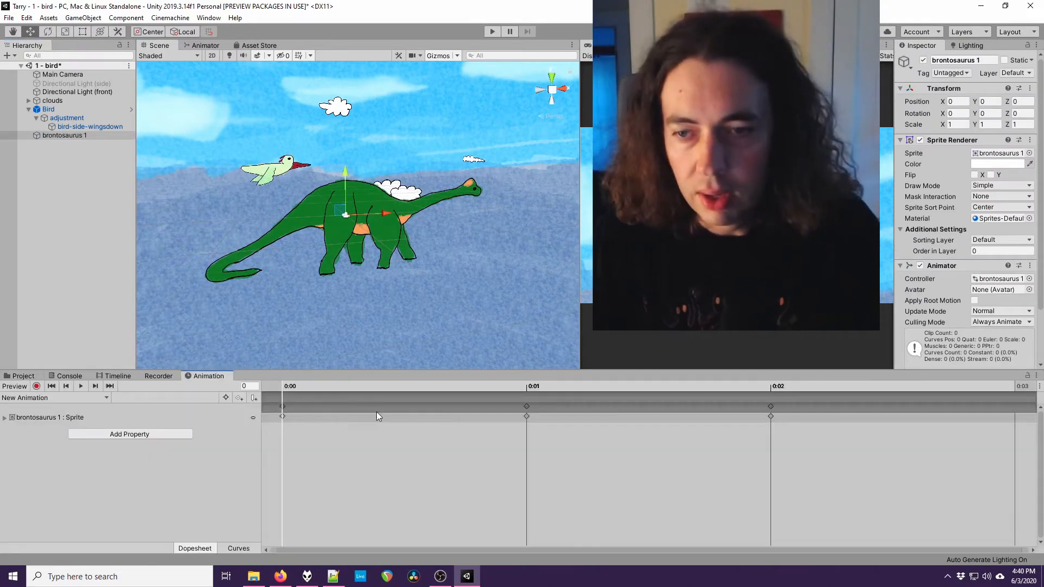
click(80, 387)
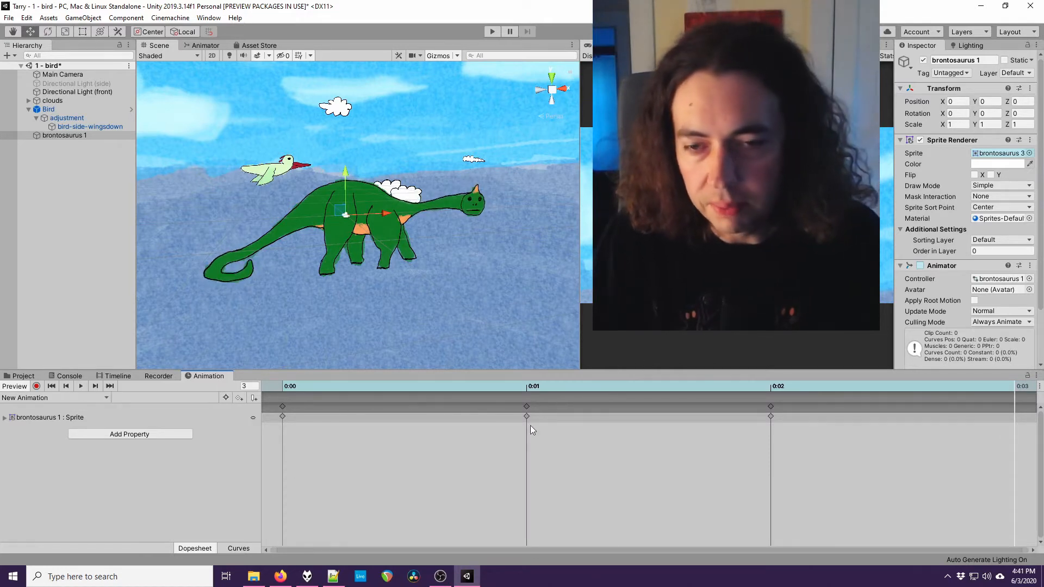
Try to move the brontosaurus sprite keyframe at frame 1 to frame 2, scrub through the clip, and undo the move
drag(769, 442, 697, 412)
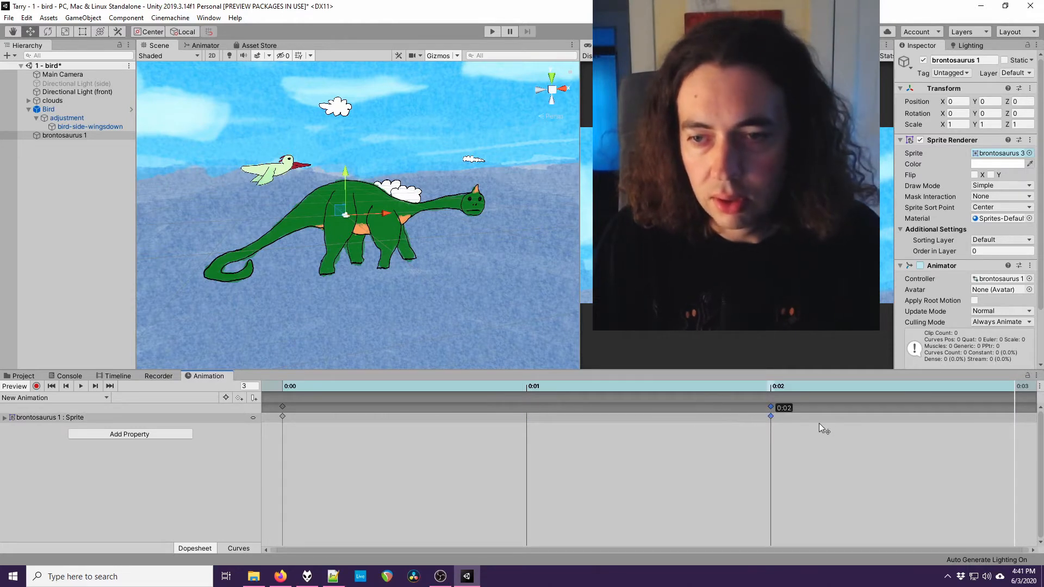
click(468, 388)
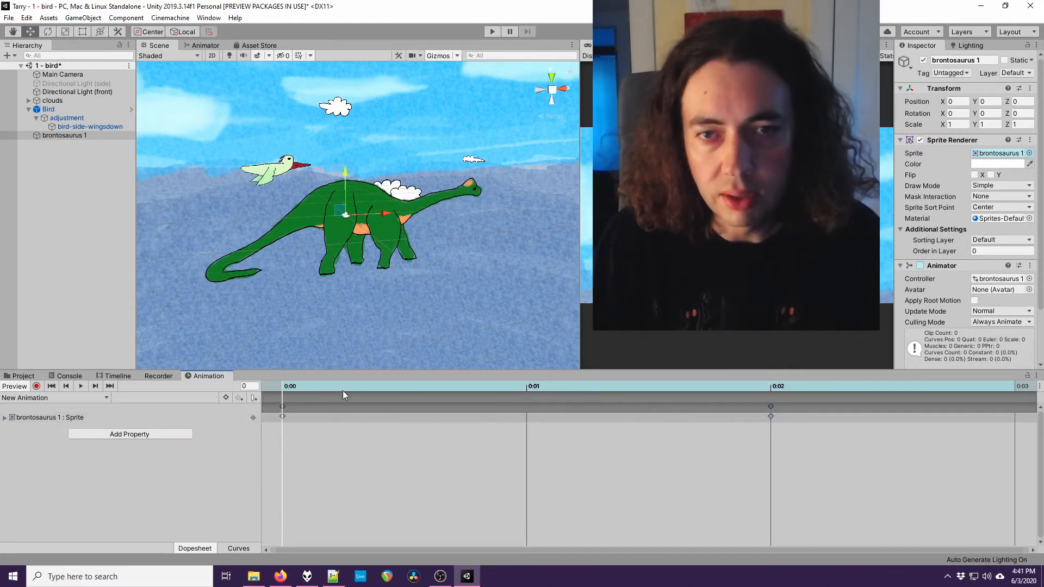
drag(370, 390, 700, 394)
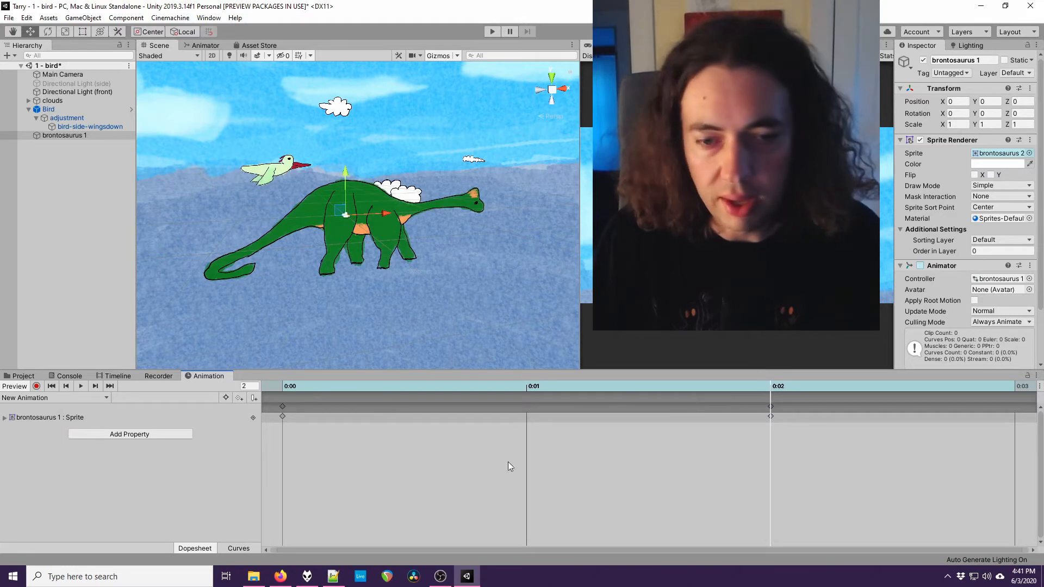
scroll(672, 468, down, 10)
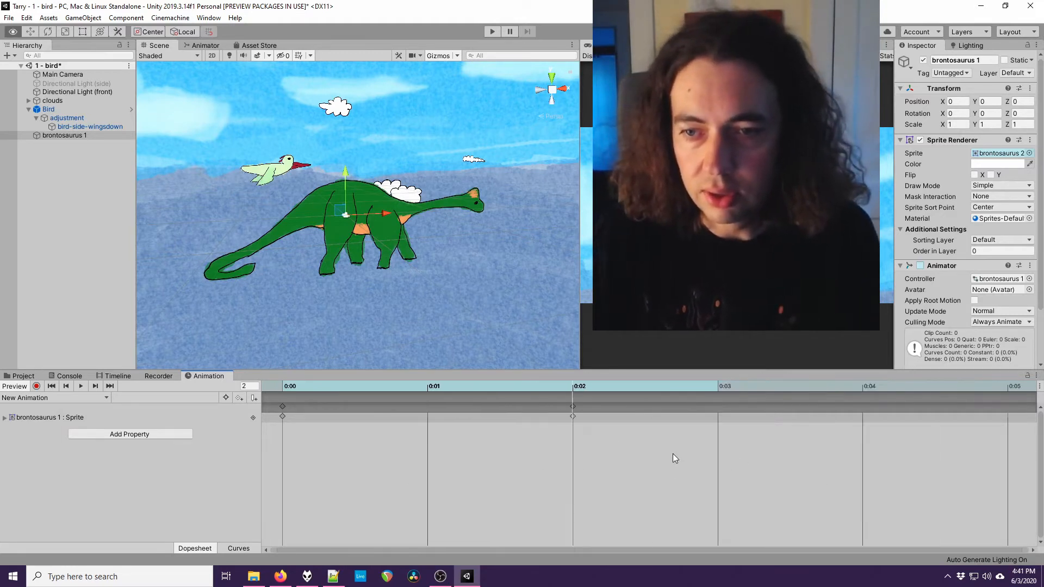
drag(409, 426, 455, 406)
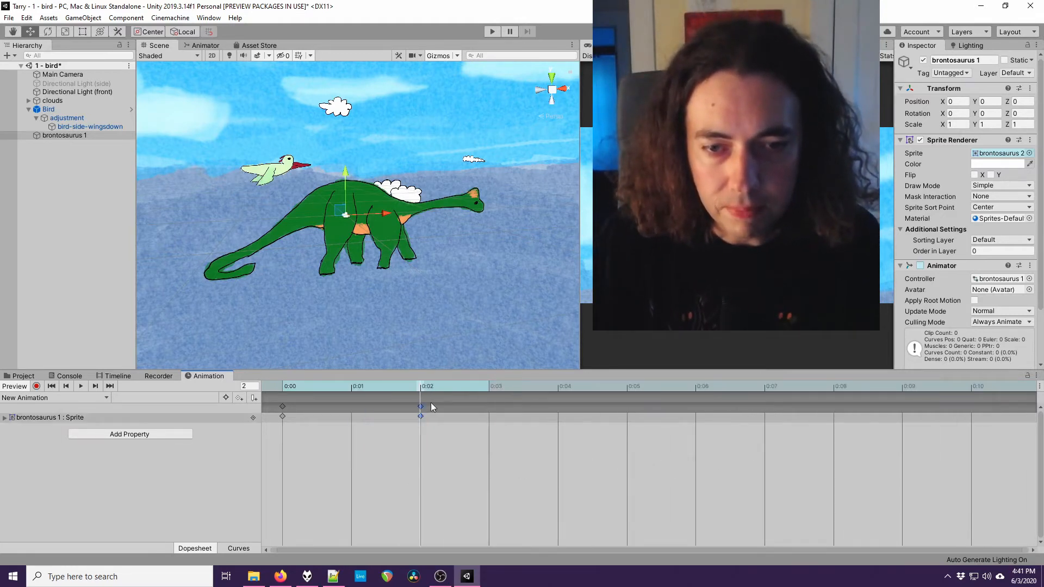
click(417, 459)
key(ctrl+z)
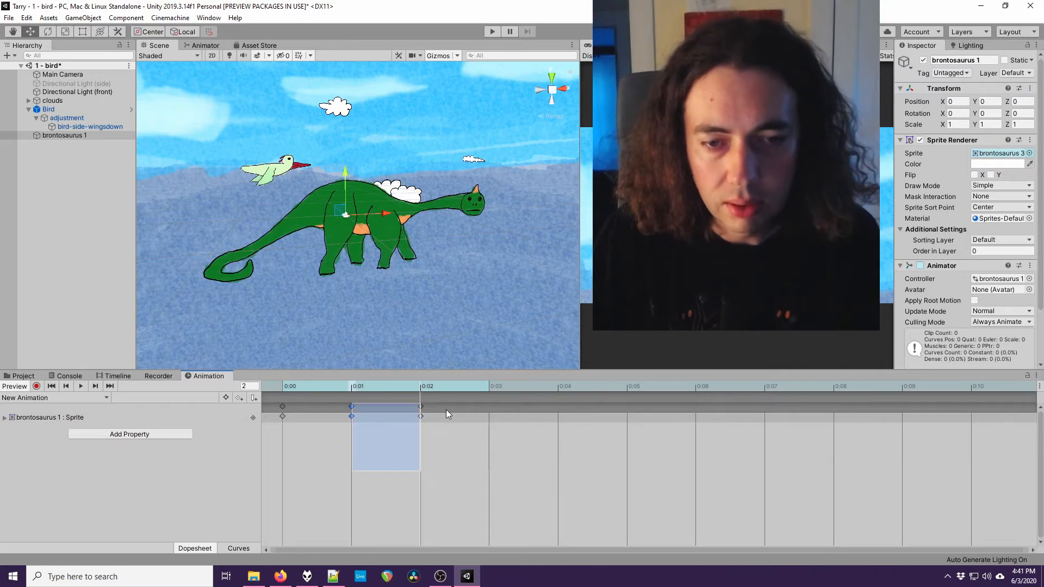
Move the brontosaurus 3 keyframe to frame 7 and the brontosaurus 2 keyframe to frame 6
click(421, 407)
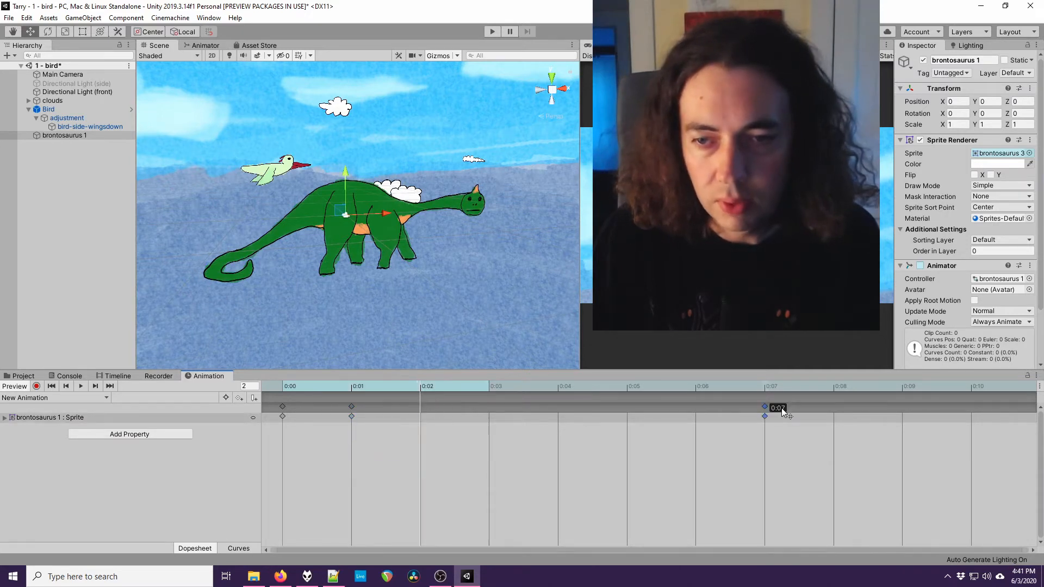
drag(781, 408, 782, 407)
click(349, 407)
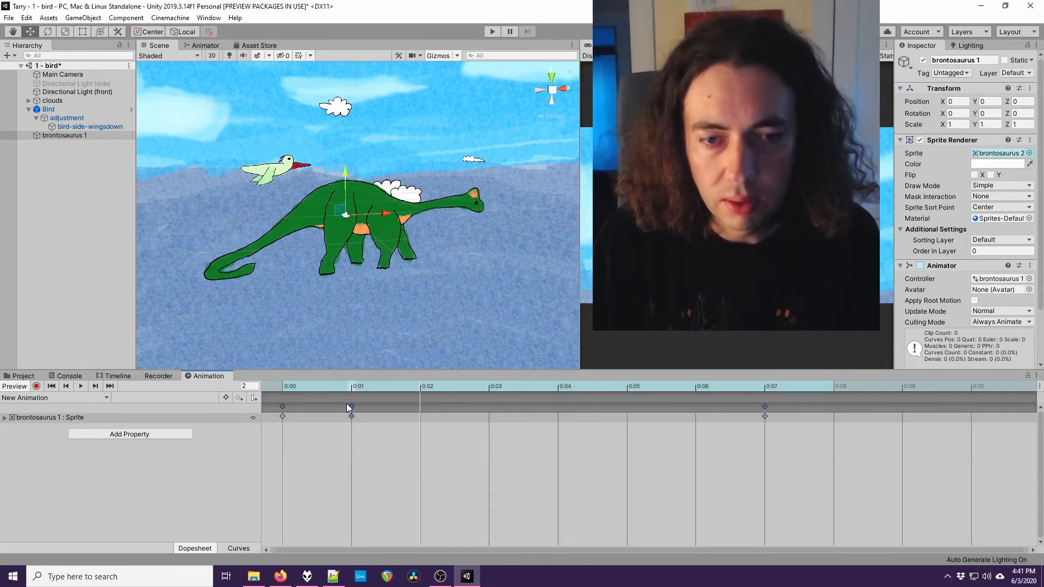
drag(680, 409, 703, 412)
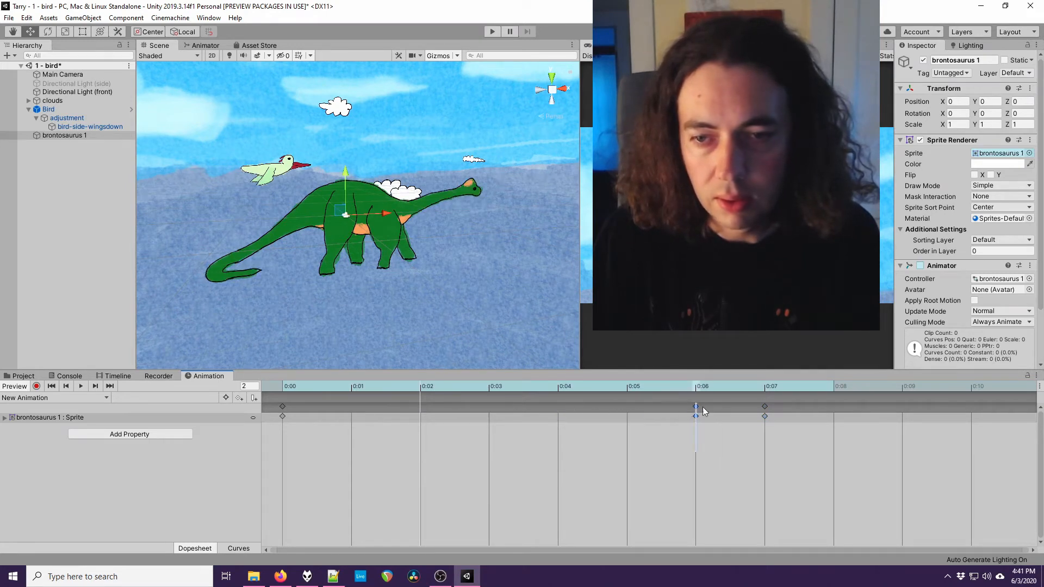
Copy the brontosaurus 2 keyframe from frame 6 to frame 9
click(836, 386)
click(902, 383)
key(ctrl+v)
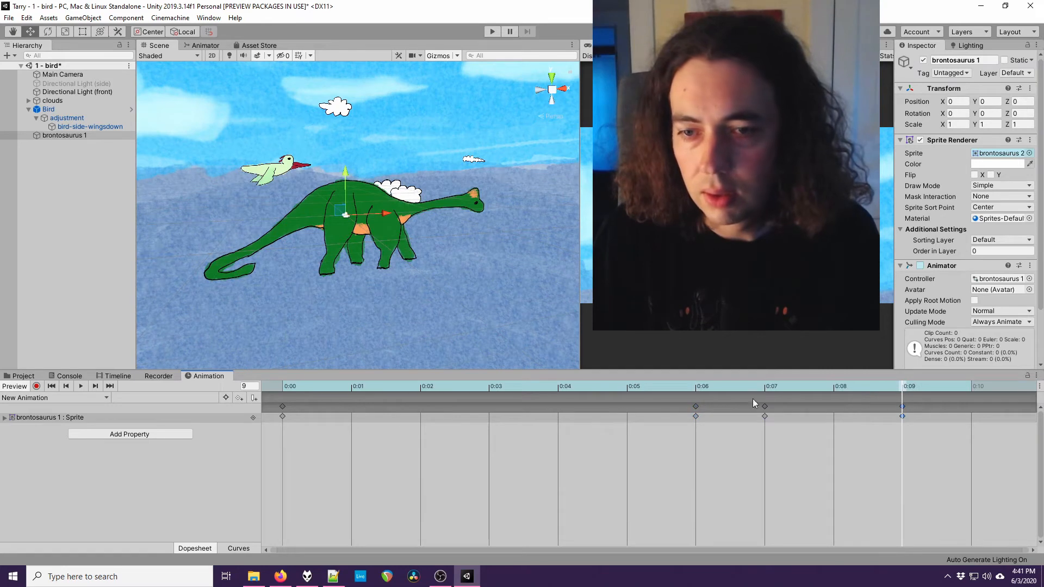
Copy the brontosaurus 1 keyframe from frame 0 to frame 10, play the clip and return to its first frame
click(282, 406)
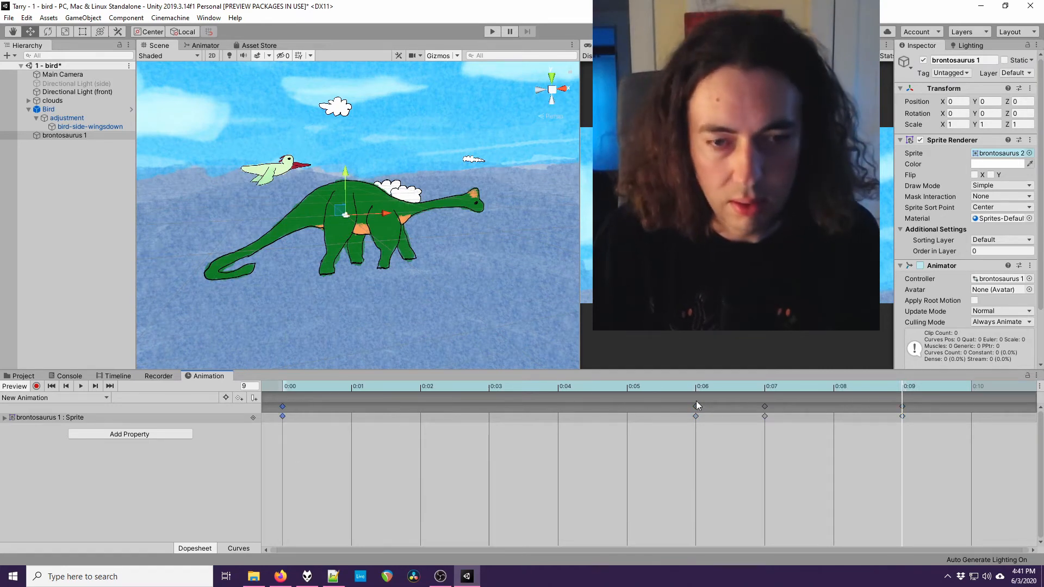
key(ctrl+v)
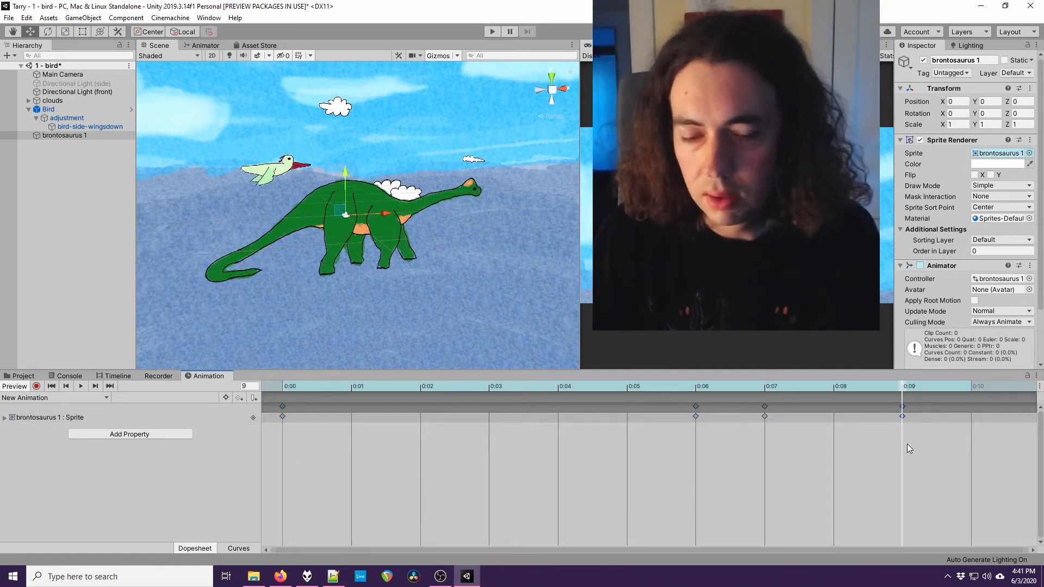
key(ctrl+z)
click(973, 390)
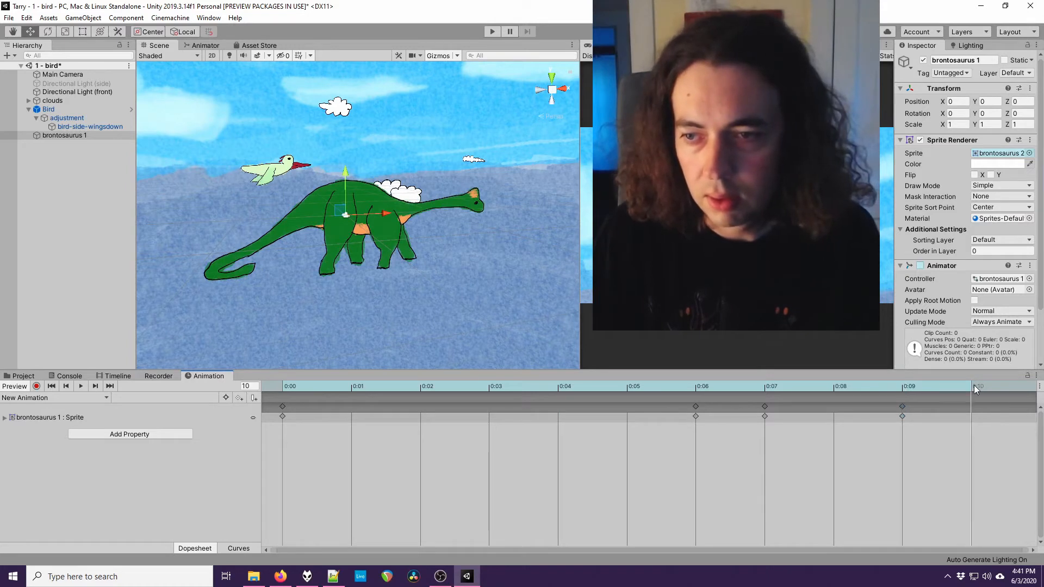
key(ctrl+v)
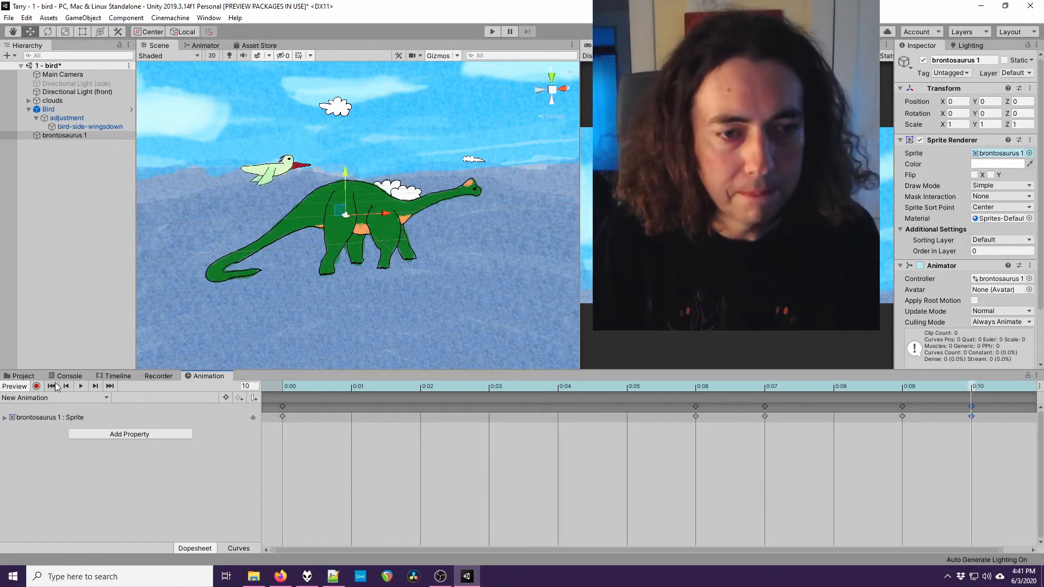
click(81, 386)
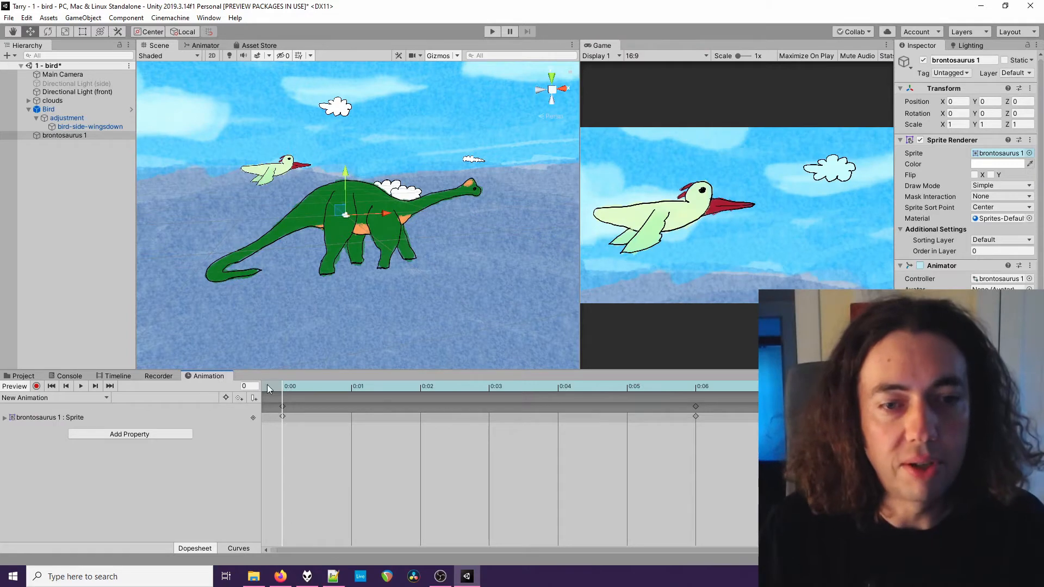
click(285, 386)
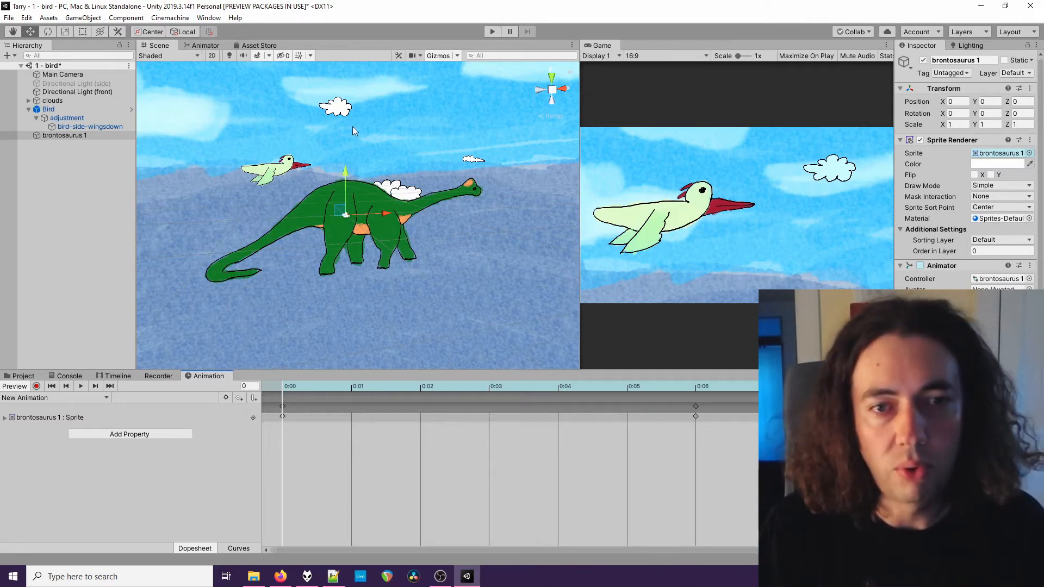
Move the brontosaurus 1 object along X to about 14.93 and look at its Timeline view
drag(392, 215, 514, 209)
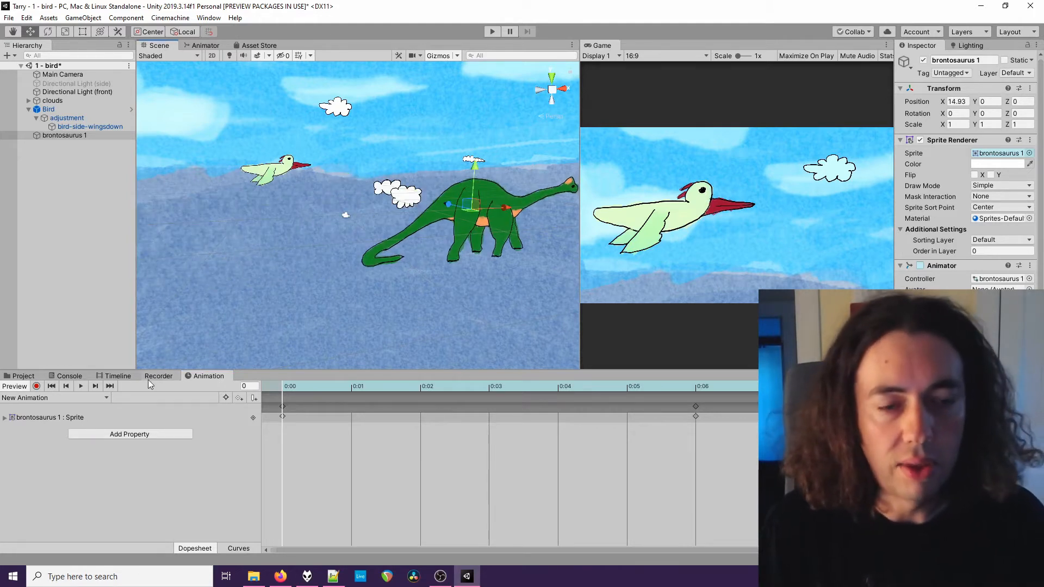
click(118, 376)
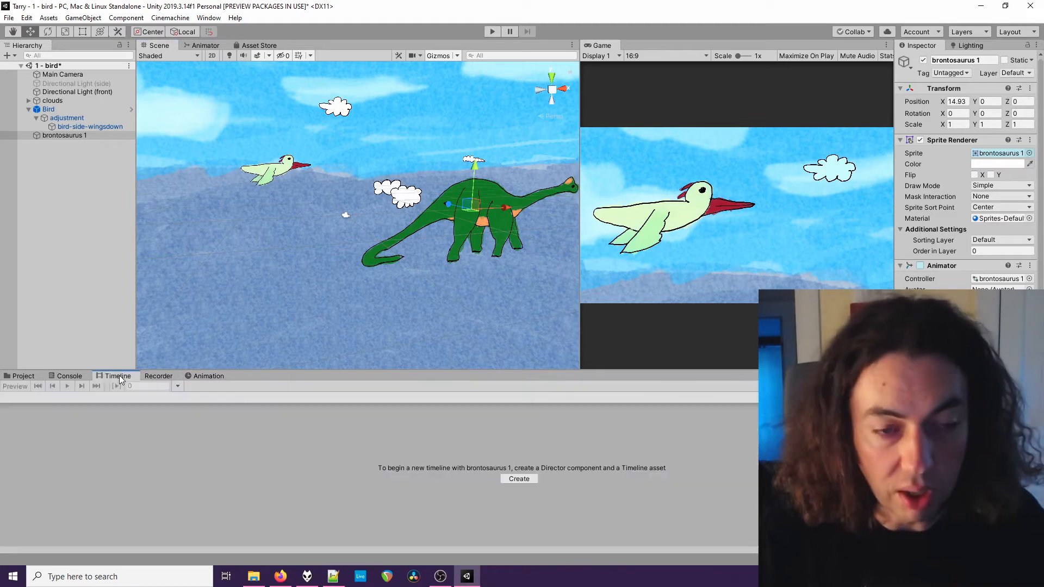
click(197, 377)
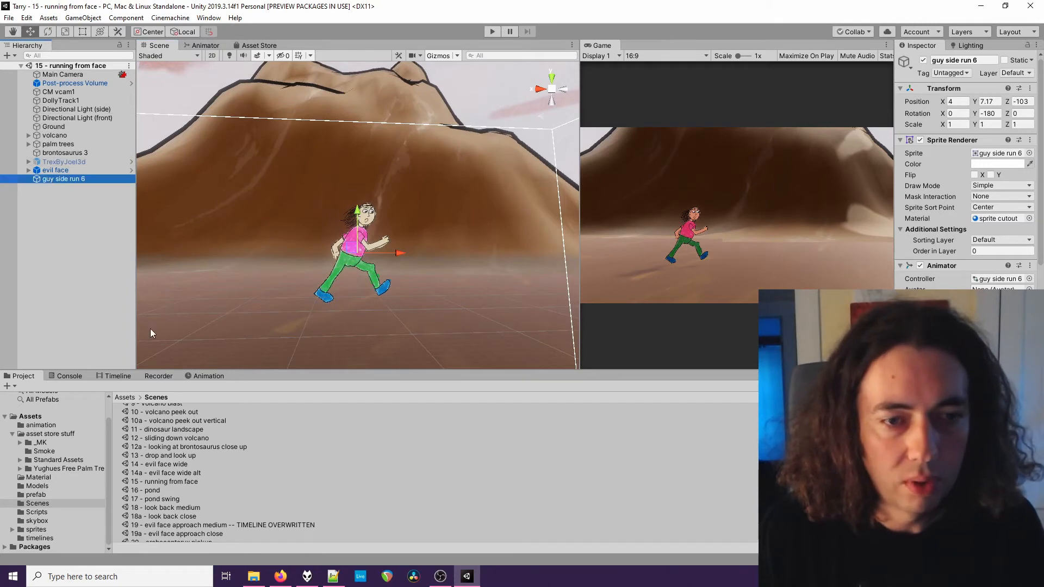
Play the run side clip of guy side run 6 in the running from face scene and try shifting the sprite along X
click(166, 376)
click(204, 377)
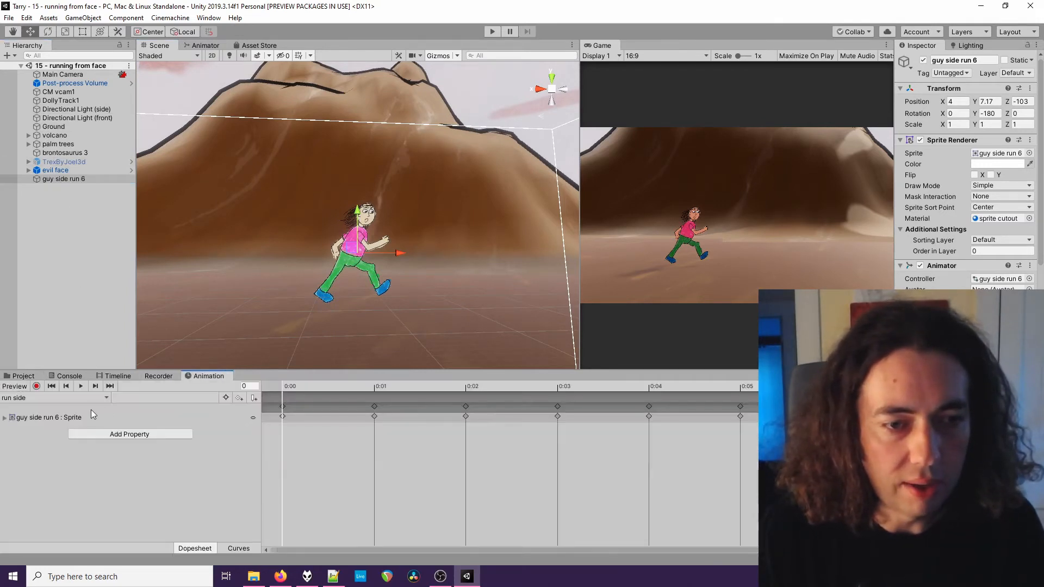
click(79, 390)
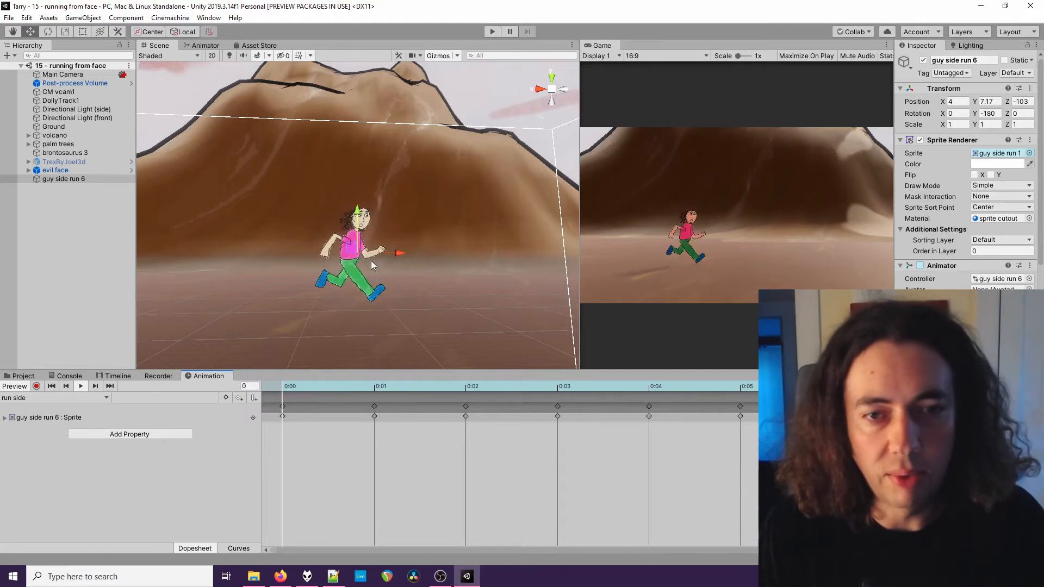
drag(400, 252, 343, 252)
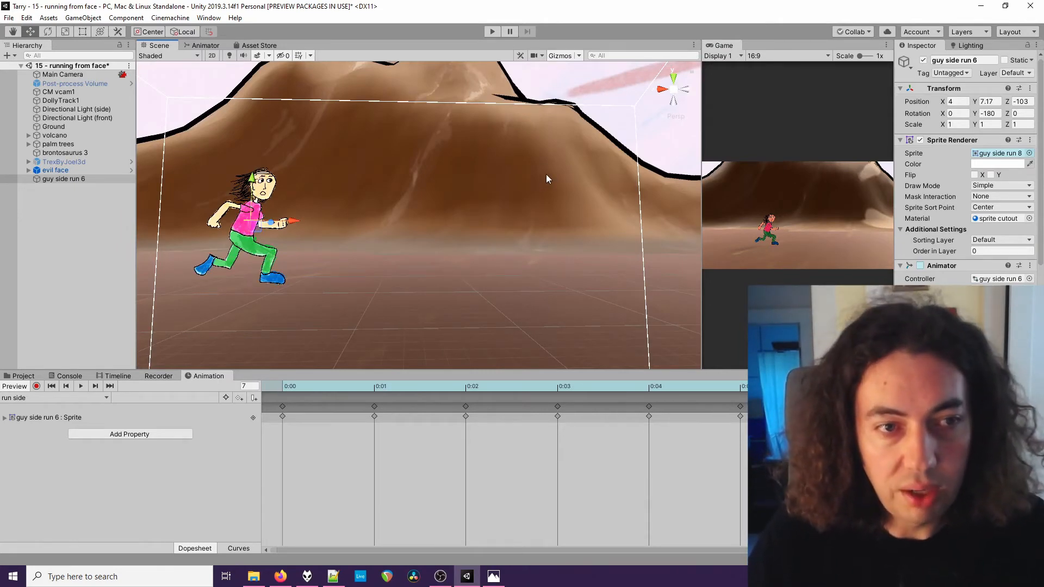
Examine the running from face scene beyond the volcano, including the palm trees scattered across the ground
middle_drag(546, 179, 354, 238)
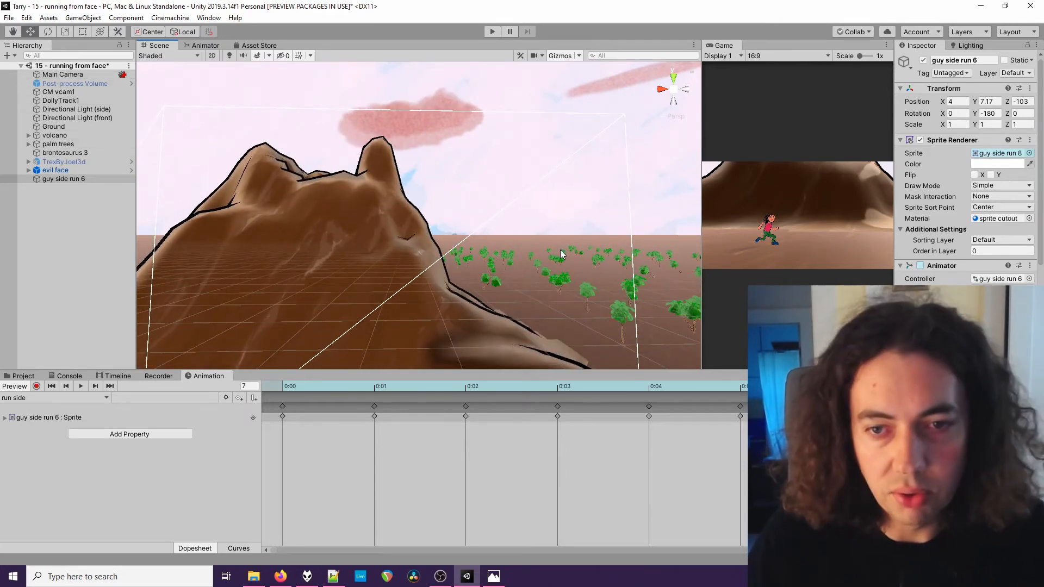
middle_drag(560, 257, 473, 253)
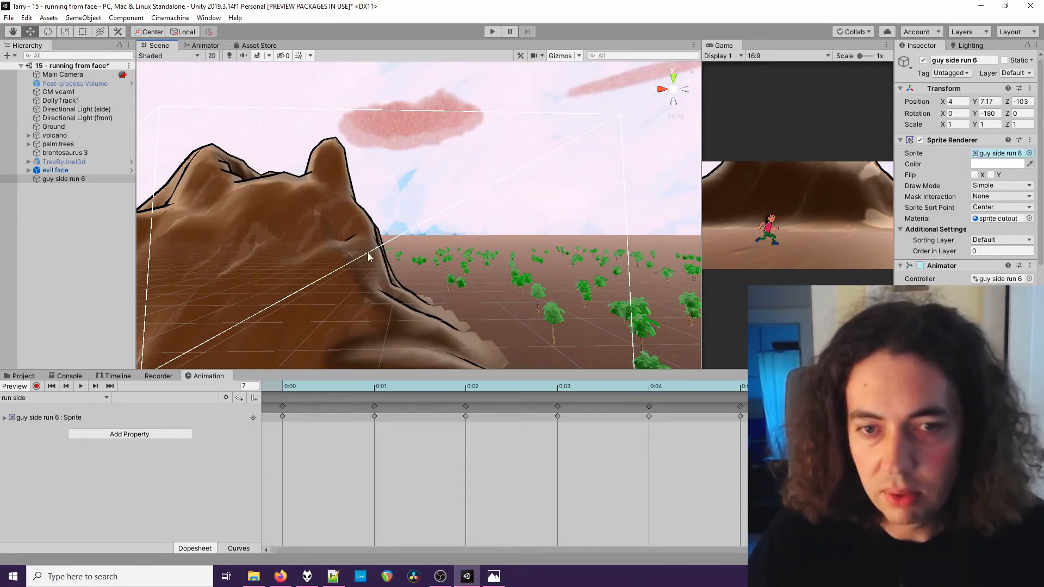
mouse_move(367, 253)
middle_down()
mouse_move(397, 231)
mouse_move(377, 240)
middle_up()
scroll(412, 264, up, 3)
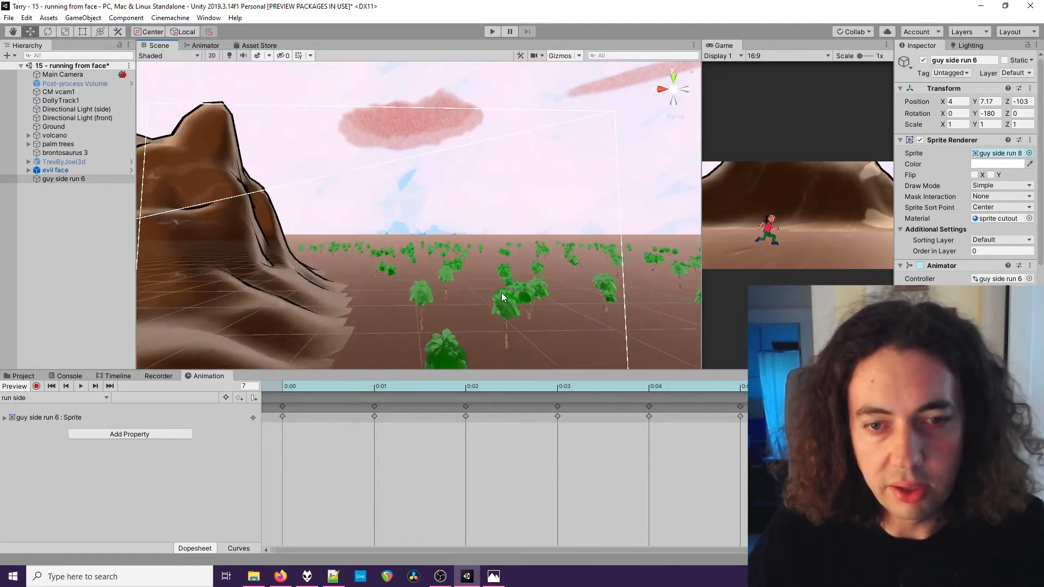
middle_drag(631, 328, 120, 251)
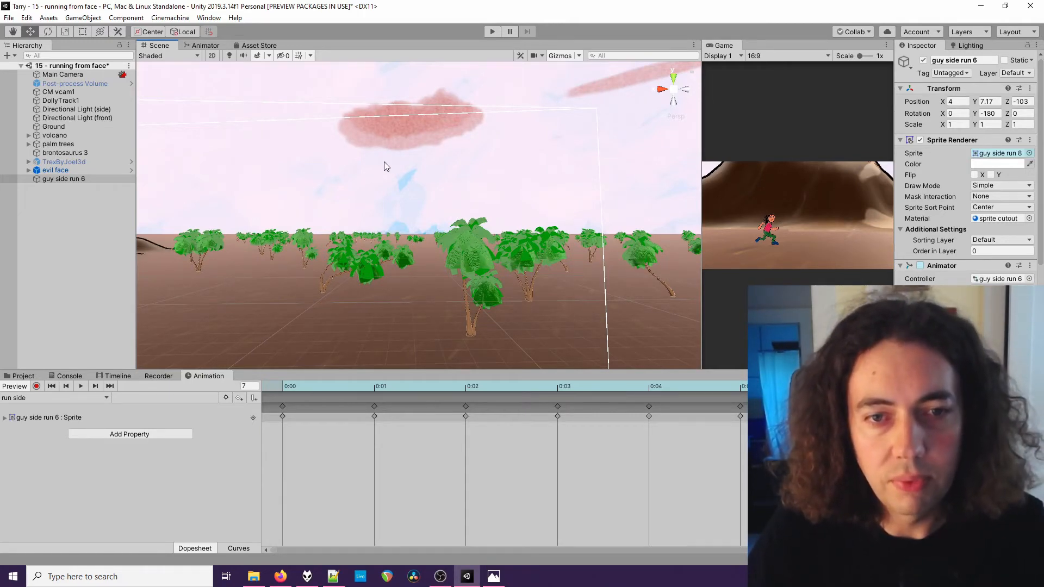
alt+drag(398, 201, 405, 264)
middle_drag(432, 202, 602, 83)
scroll(399, 137, down, 5)
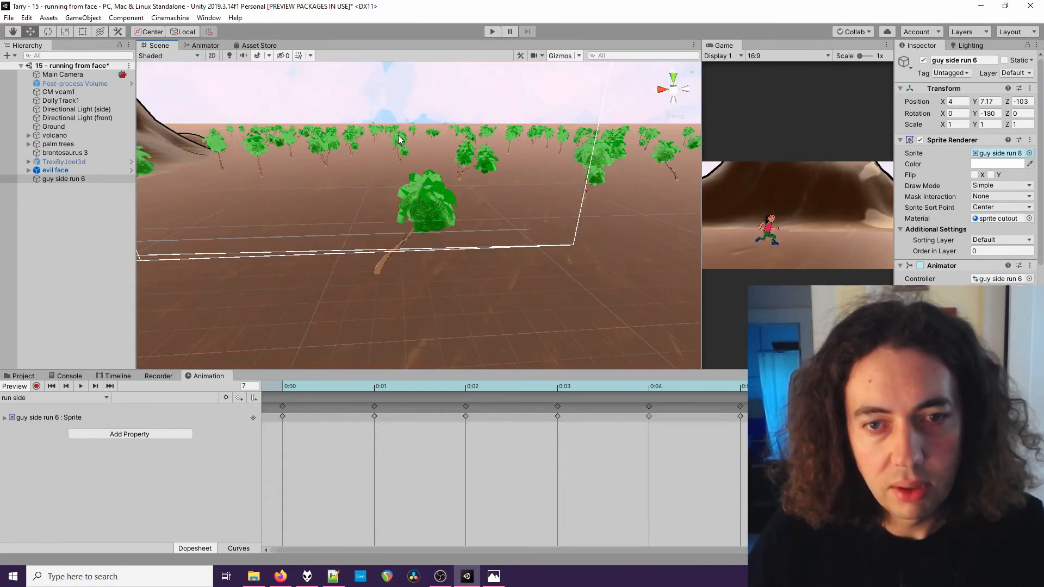
Examine a single palm tree up close, including its leaves and trunk, and the palm trees scattered behind it
scroll(399, 137, up, 3)
scroll(403, 184, up, 3)
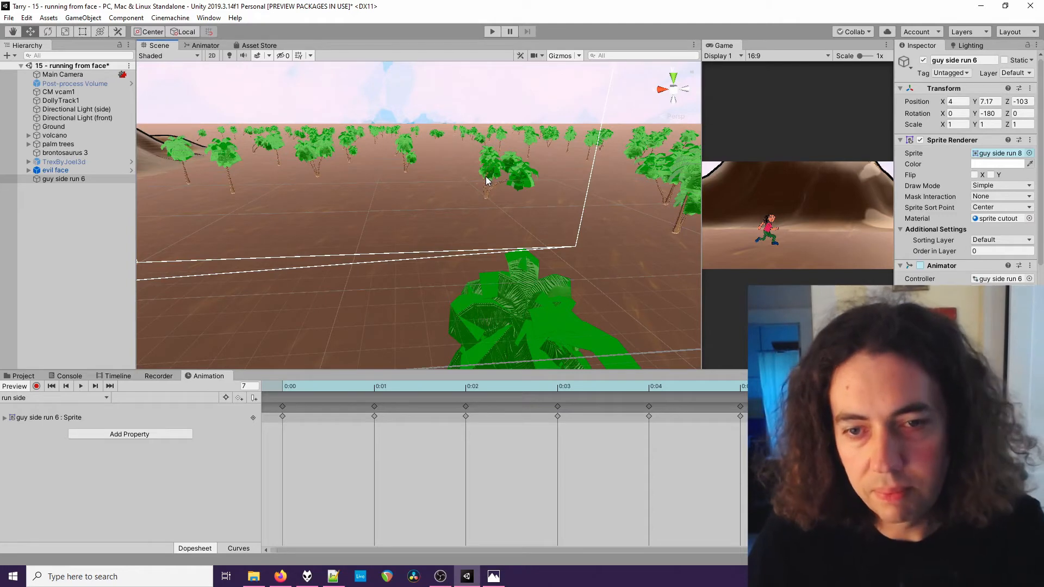
right_drag(434, 185, 436, 263)
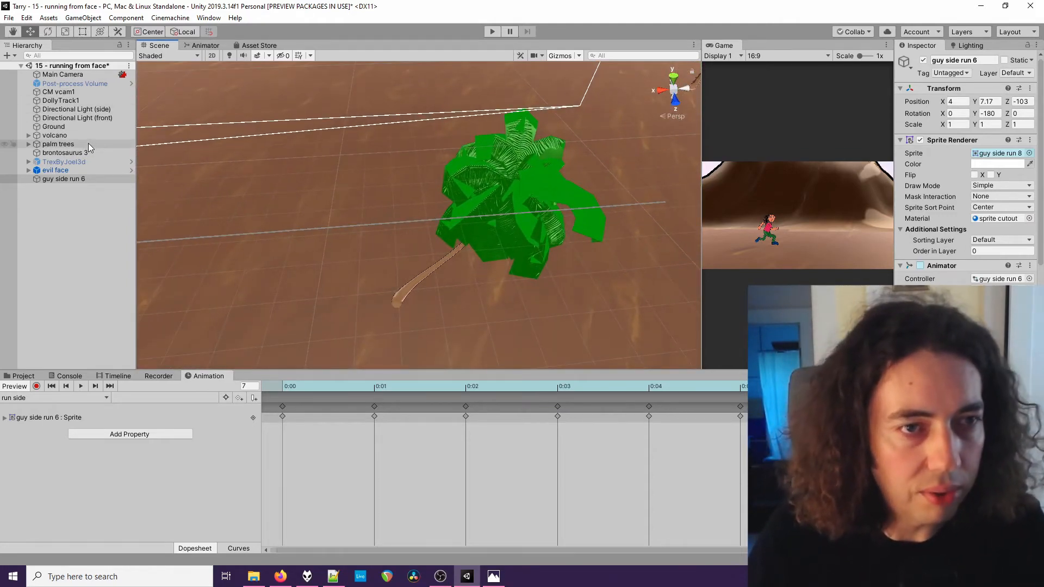
scroll(424, 196, down, 4)
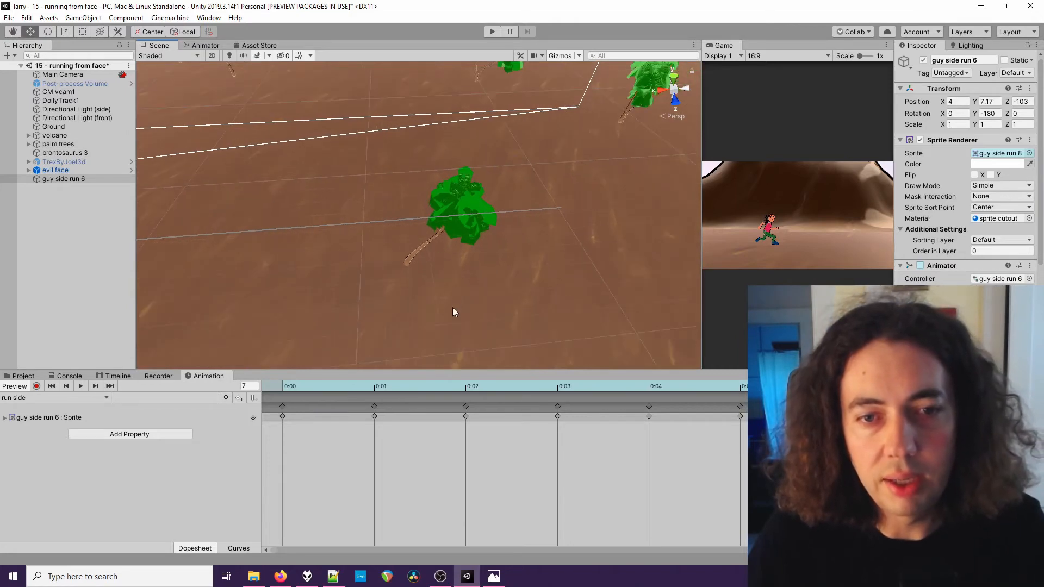
middle_drag(452, 308, 453, 281)
right_drag(453, 282, 442, 191)
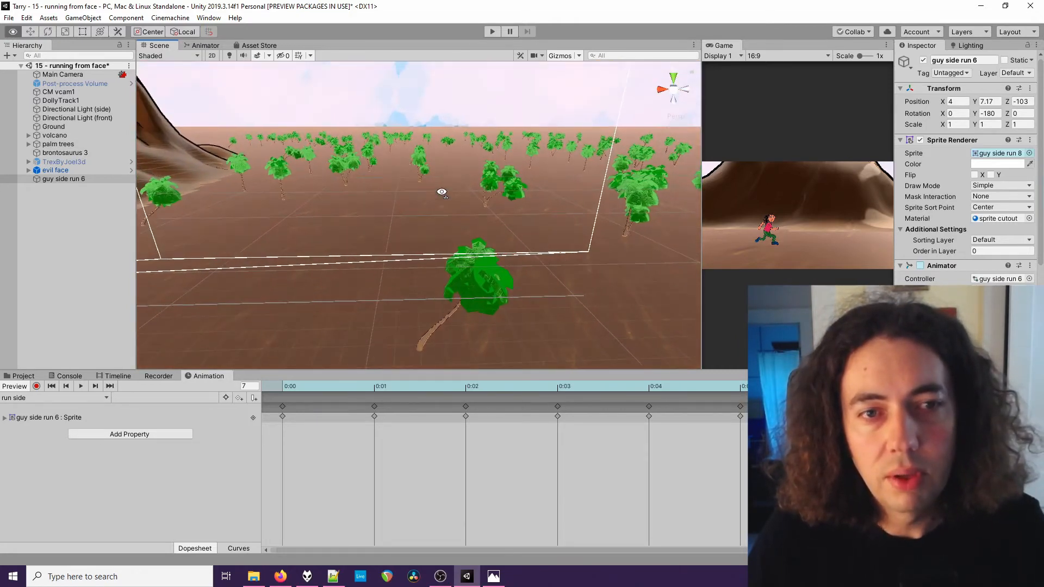
scroll(326, 197, down, 10)
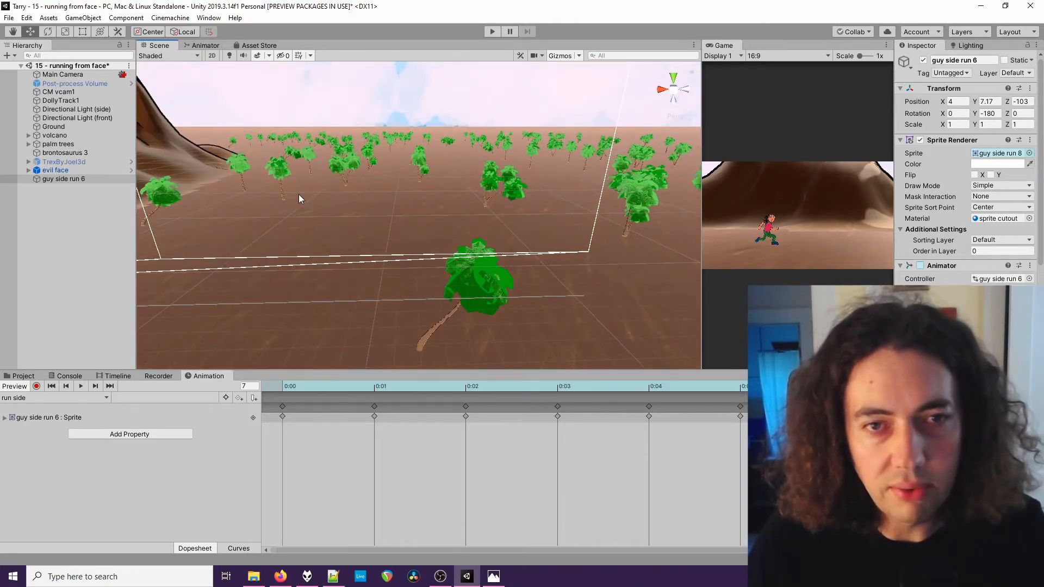
scroll(501, 291, down, 2)
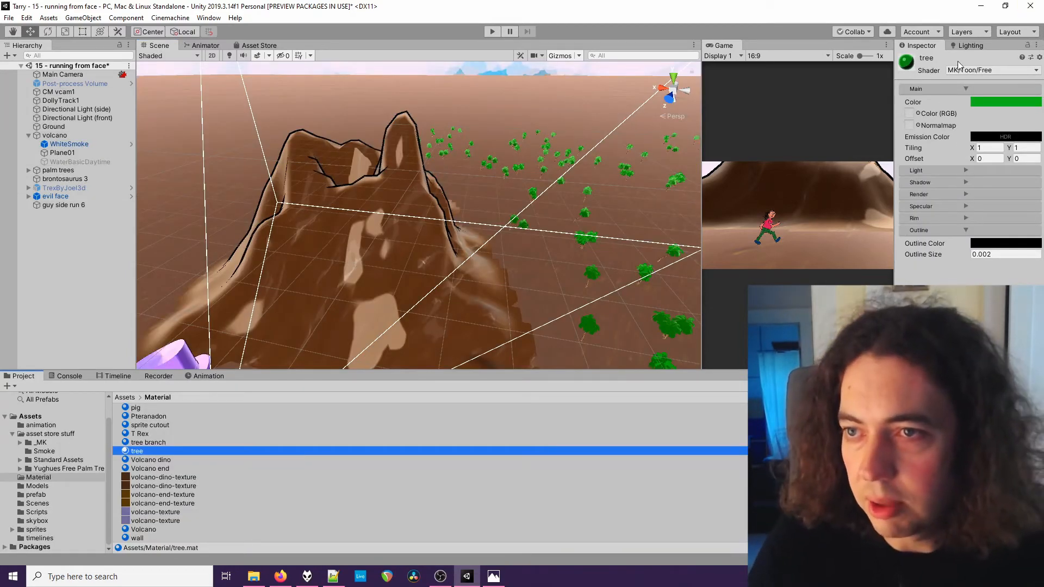
Check the MK/Toon/Free shader choice for the tree material and view the palm trees beside the volcano
click(959, 69)
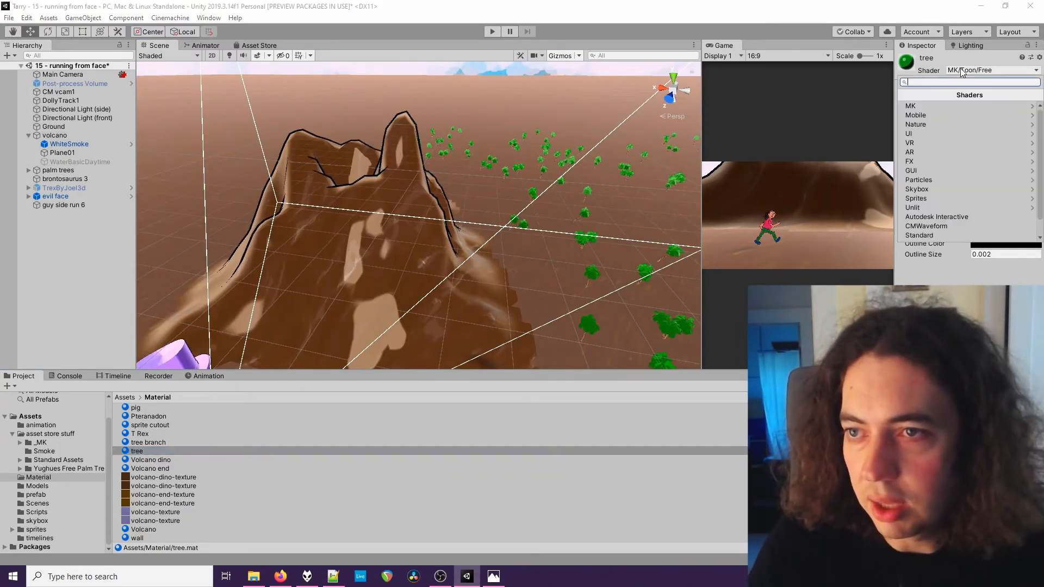
click(931, 107)
click(938, 106)
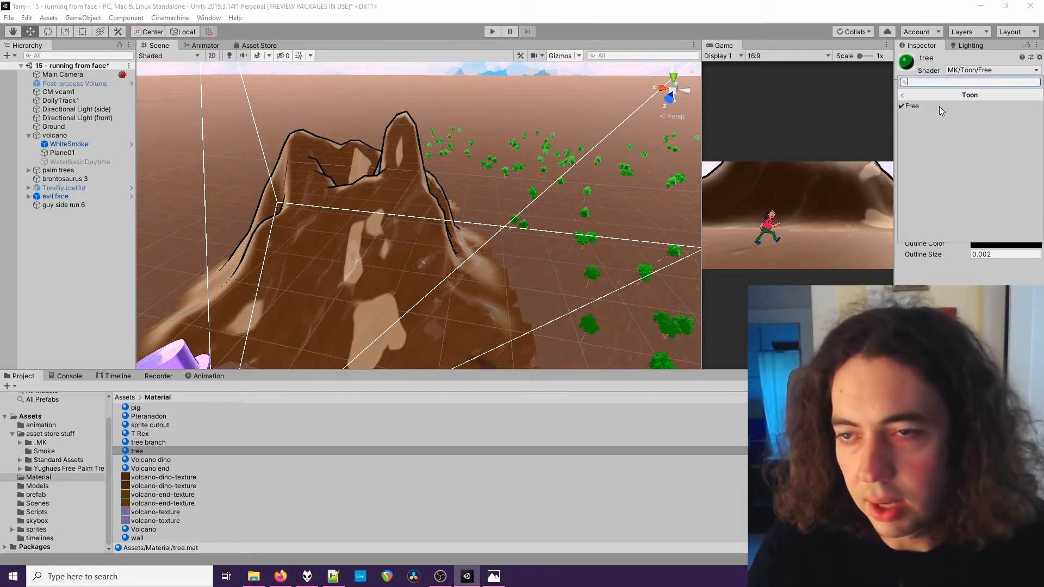
click(931, 71)
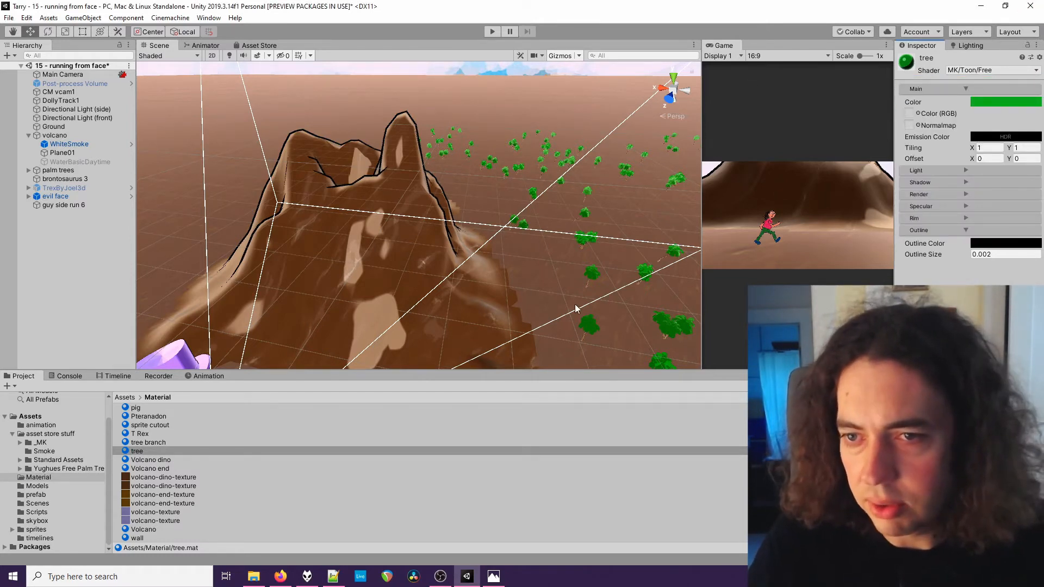
right_drag(550, 299, 474, 256)
right_drag(517, 351, 521, 260)
middle_drag(516, 289, 533, 150)
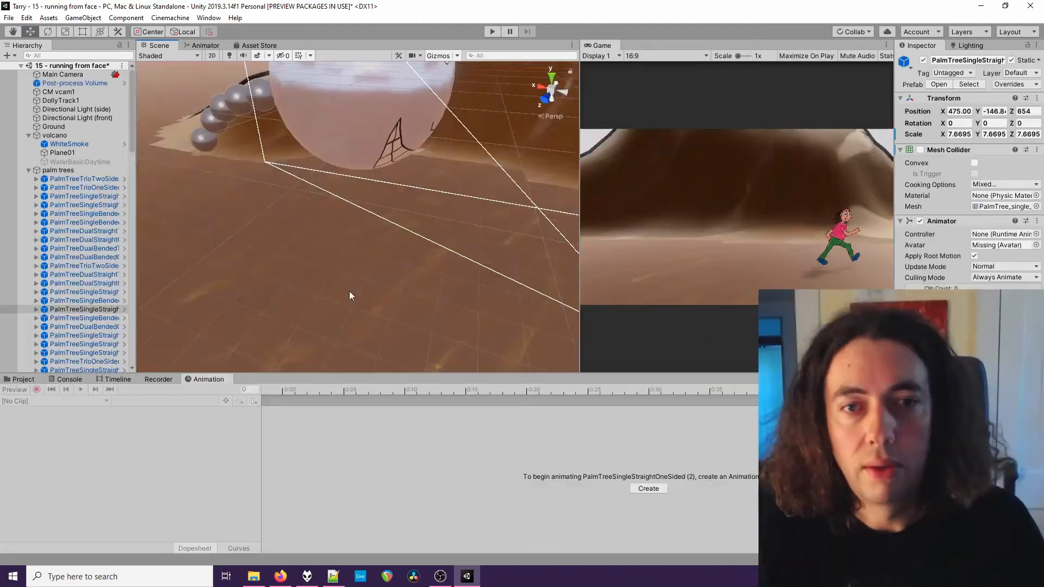
Examine the evil face model from the front and the side, including its top hat and sphere tail
middle_drag(350, 291, 408, 238)
right_drag(475, 243, 427, 240)
middle_drag(426, 240, 365, 234)
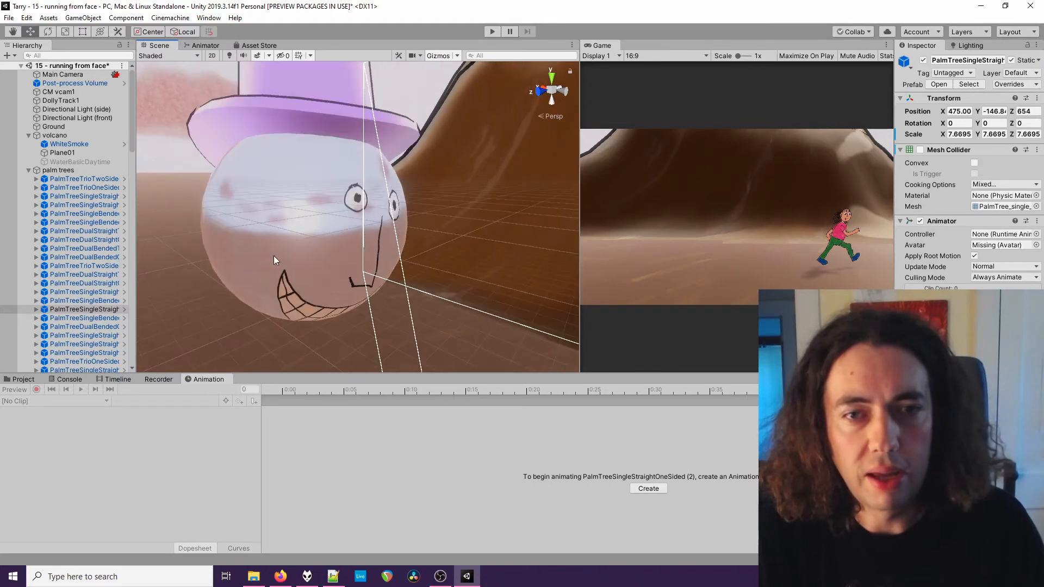
middle_drag(228, 201, 239, 236)
right_drag(240, 236, 344, 246)
scroll(342, 245, down, 5)
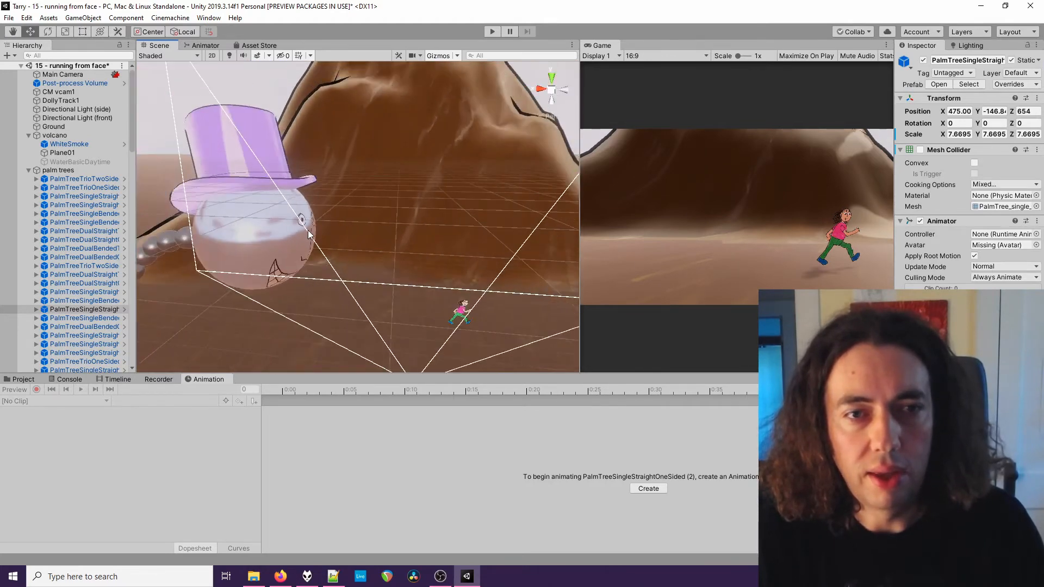
middle_drag(204, 254, 318, 263)
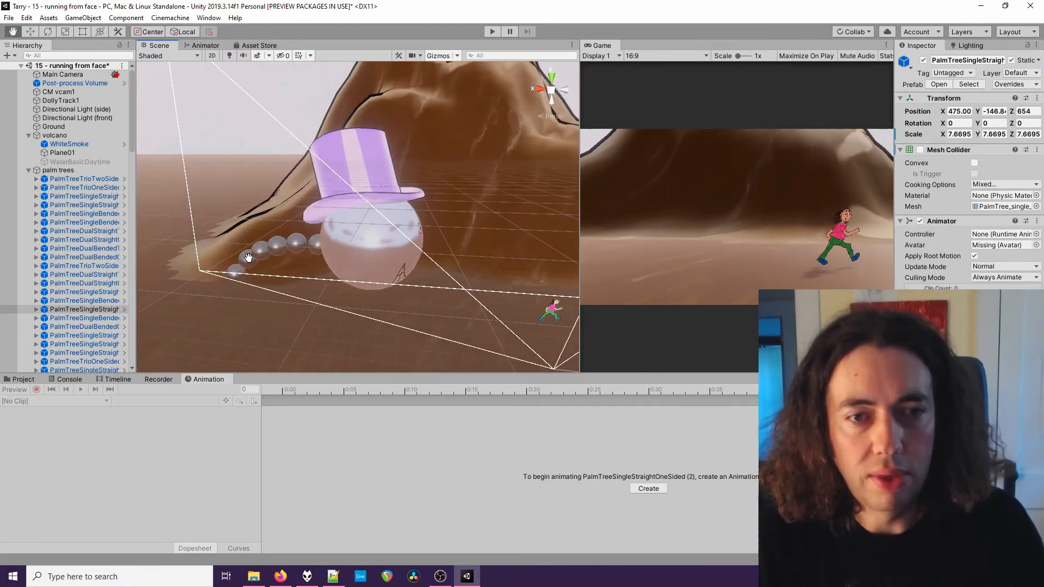
Select the HatLP hat and the evil face object, and view the face together with the running guy
click(350, 189)
click(366, 149)
scroll(347, 246, up, 2)
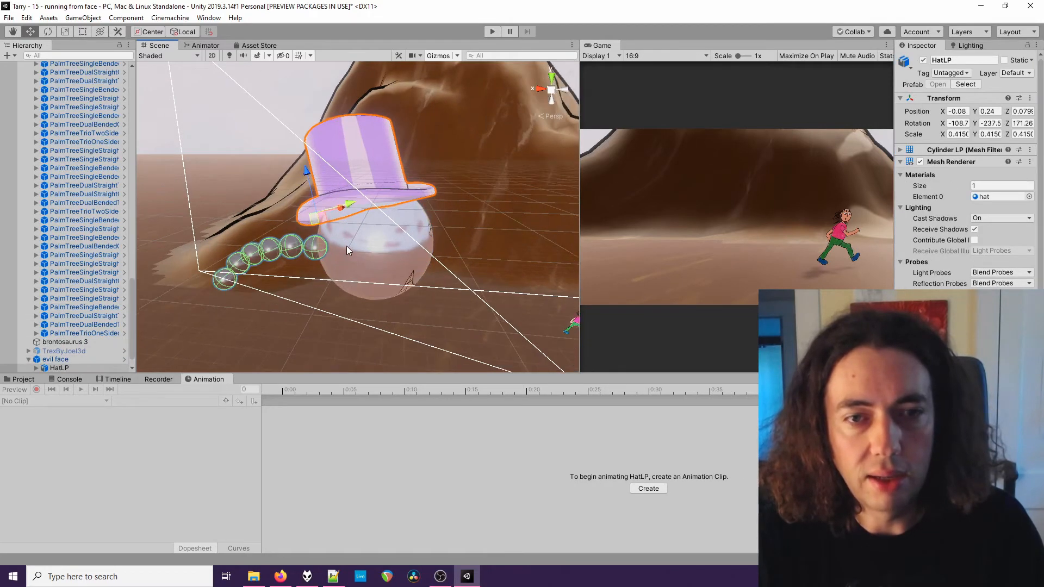
click(379, 243)
middle_drag(355, 318, 357, 268)
mouse_move(410, 265)
right_down()
mouse_move(352, 268)
mouse_move(427, 261)
right_up()
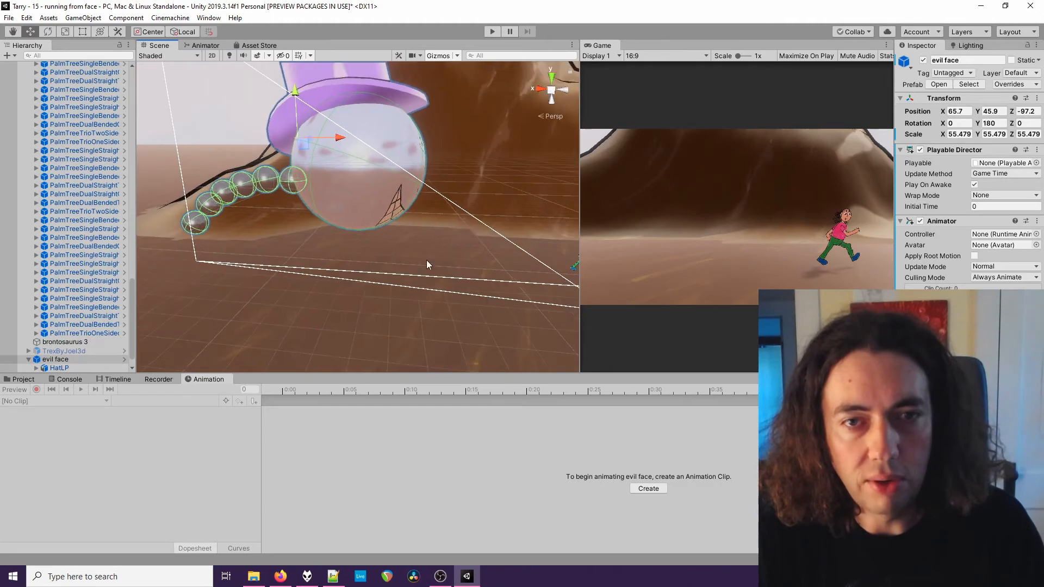
middle_drag(427, 261, 396, 271)
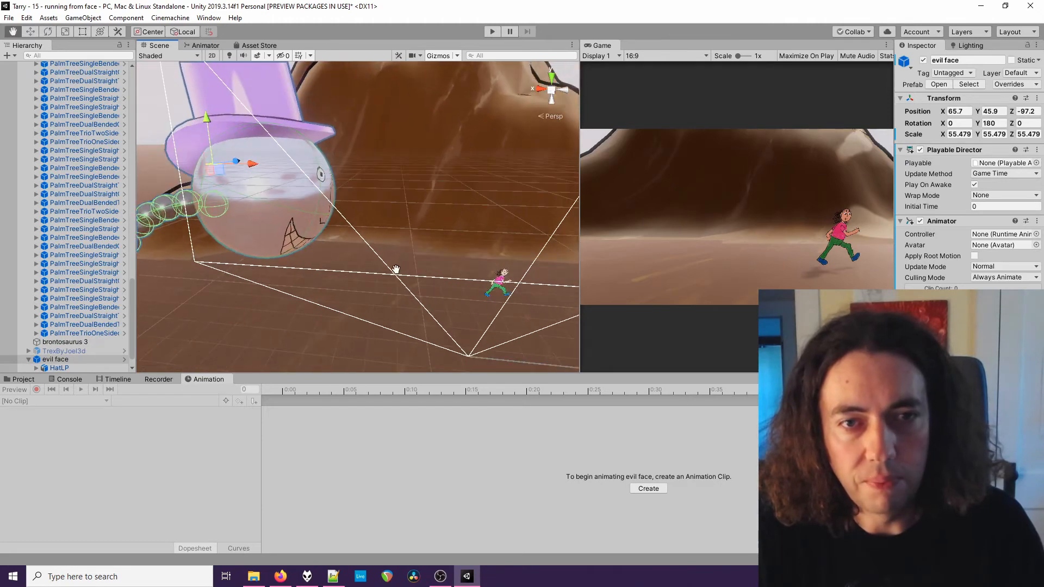
Add a 3D sphere to the scene and scale it up uniformly to about 235.21
click(270, 331)
click(83, 18)
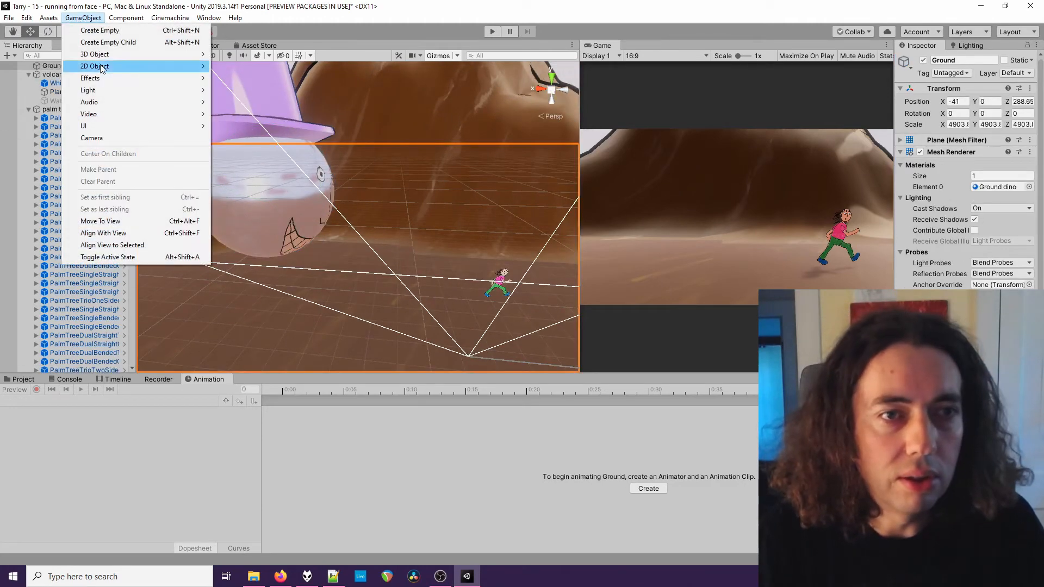
mouse_move(103, 58)
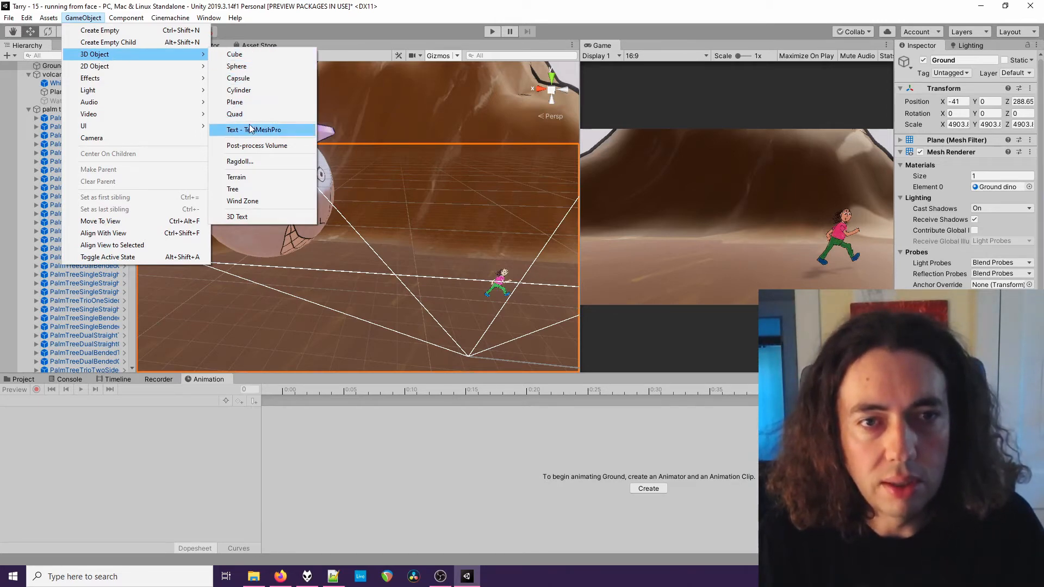
click(256, 68)
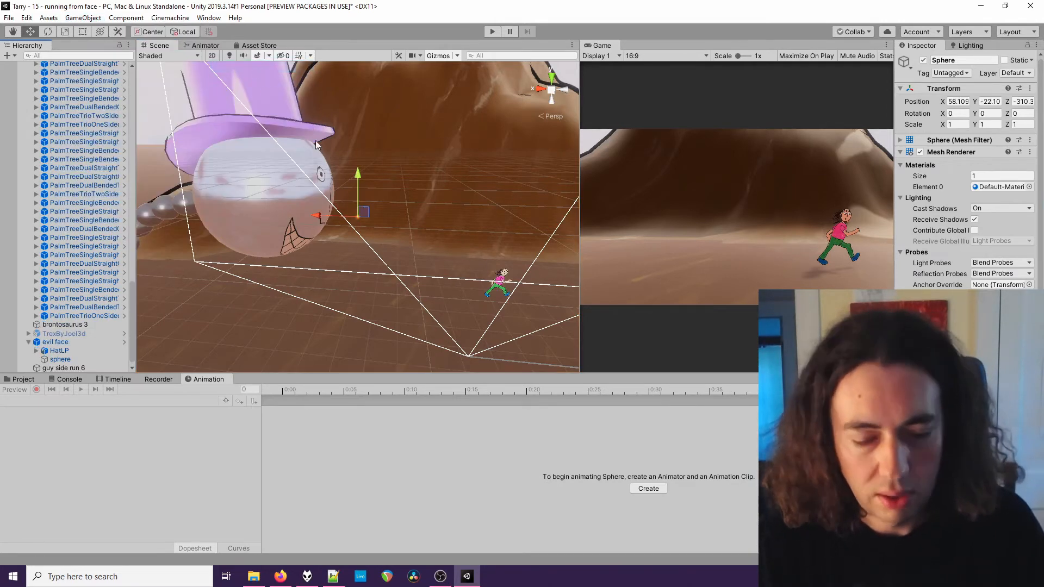
key(r)
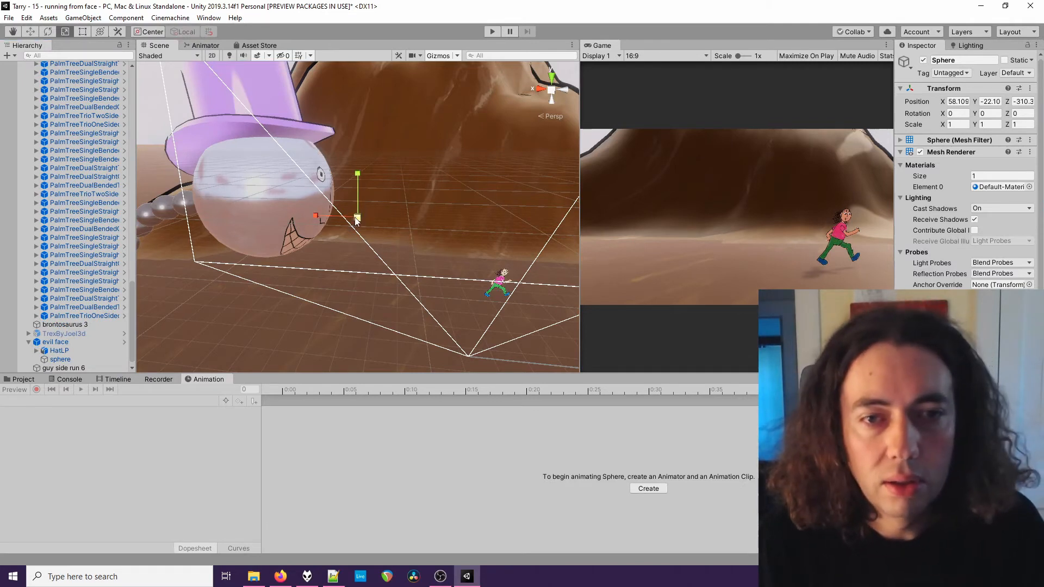
drag(357, 218, 433, 201)
key(w)
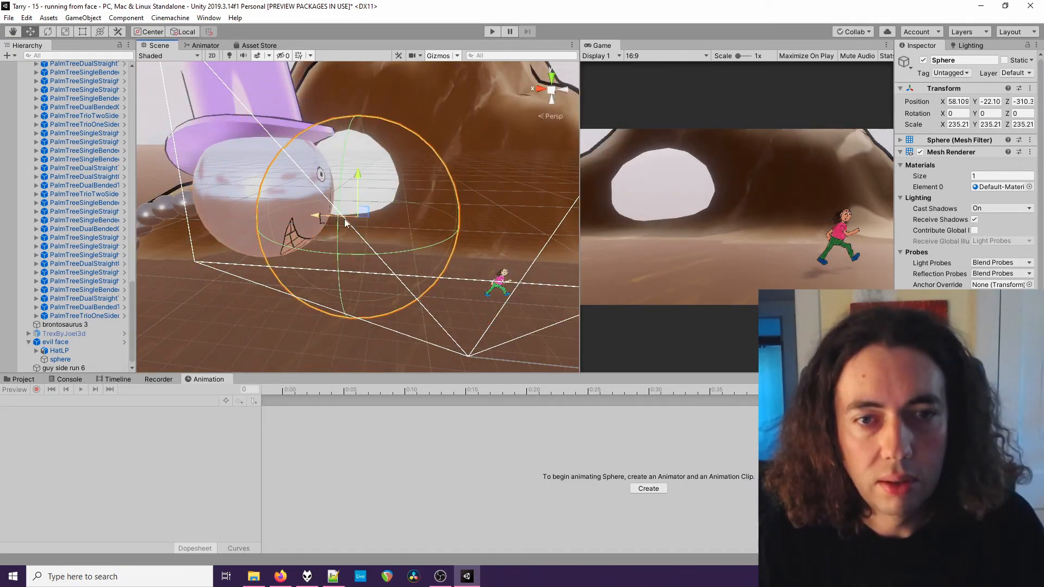
Move the sphere to about X -46.2, Y 117.9, Z -96.8 in front of the volcano and scale it to about 98.32
right_drag(420, 227, 268, 269)
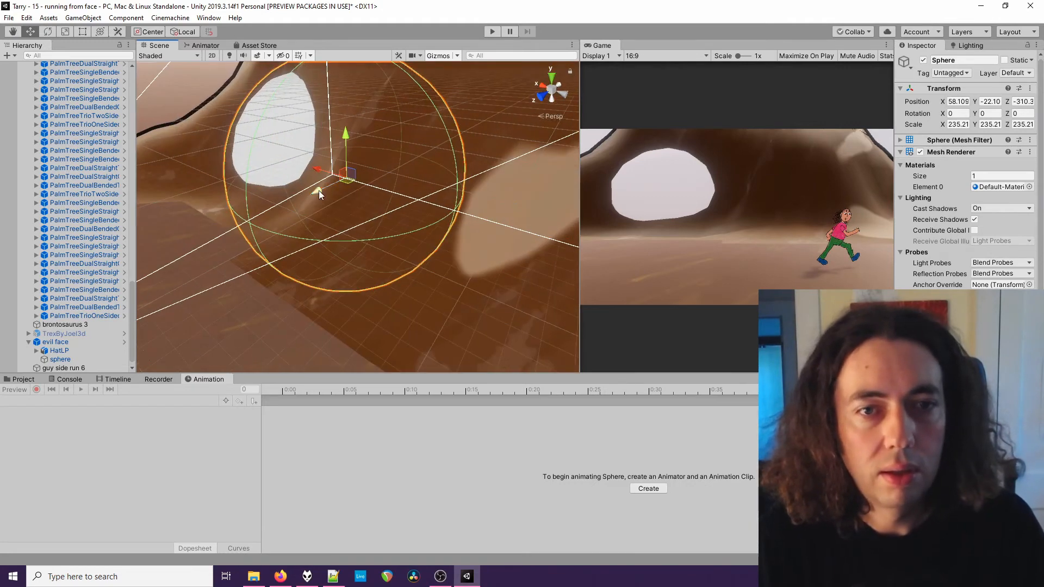
drag(319, 191, 189, 236)
scroll(267, 207, down, 7)
right_drag(276, 210, 334, 251)
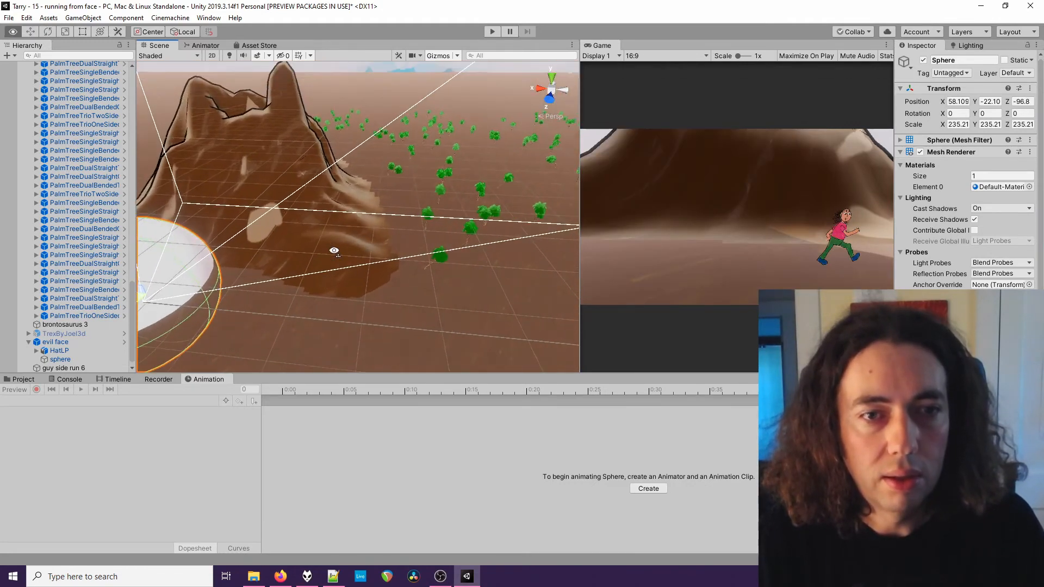
middle_drag(228, 309, 305, 279)
drag(274, 212, 309, 165)
key(e)
key(r)
key(w)
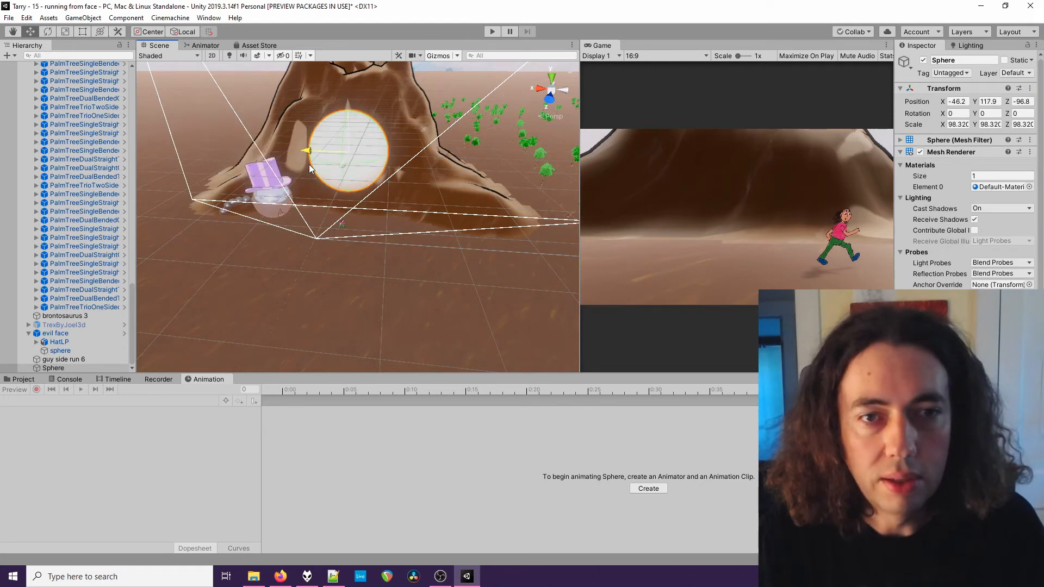
Examine the evil face sphere from several angles up close, including its reflective surface, drawn features, hat and tail
scroll(272, 220, up, 5)
scroll(272, 220, down, 3)
alt+drag(215, 240, 315, 218)
scroll(353, 213, up, 4)
middle_drag(378, 190, 366, 222)
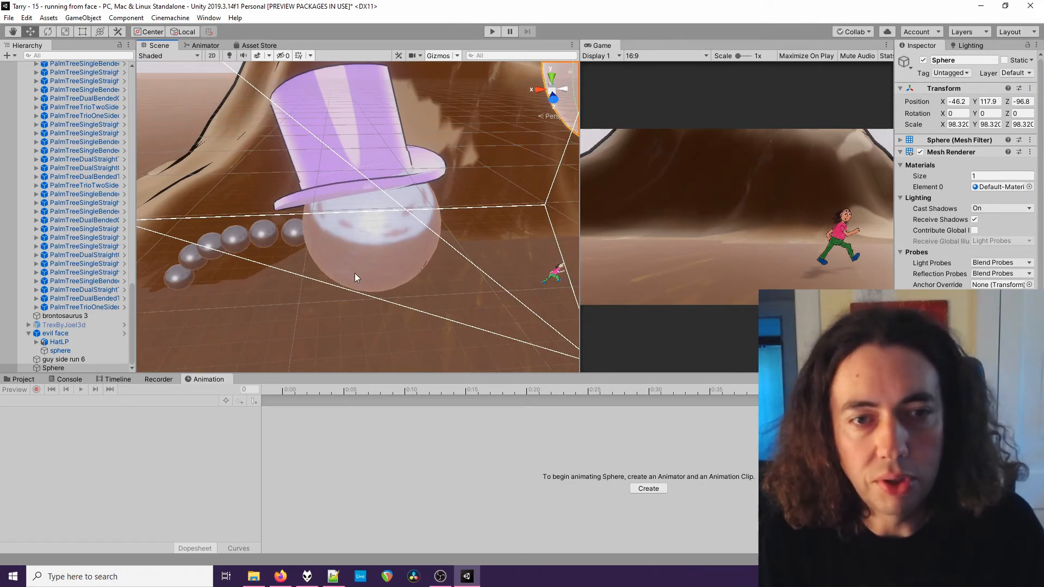
scroll(372, 264, up, 5)
scroll(373, 263, down, 4)
alt+drag(414, 299, 371, 299)
middle_drag(422, 351, 386, 283)
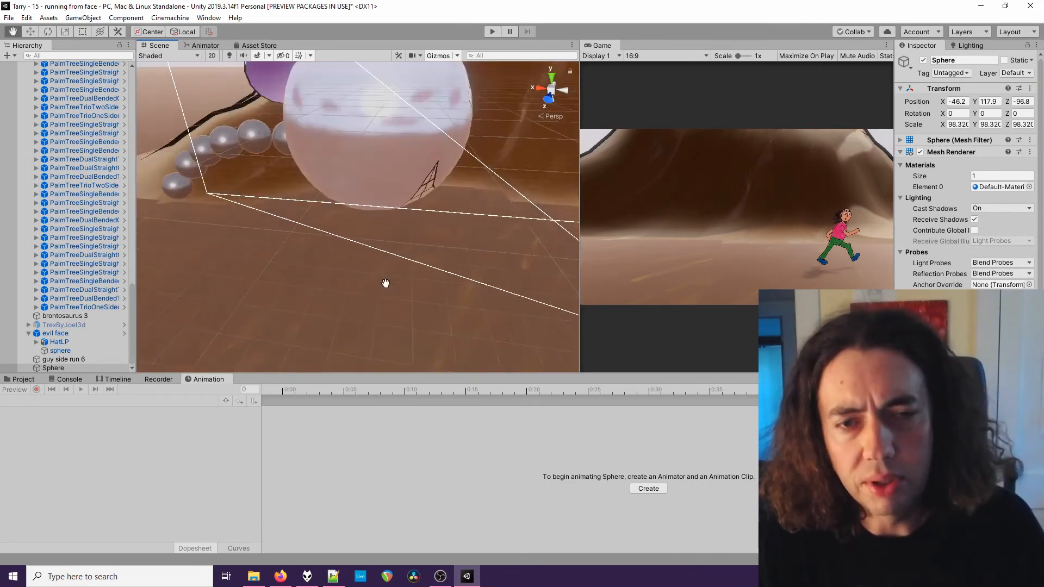
alt+drag(386, 283, 337, 285)
middle_drag(337, 285, 338, 292)
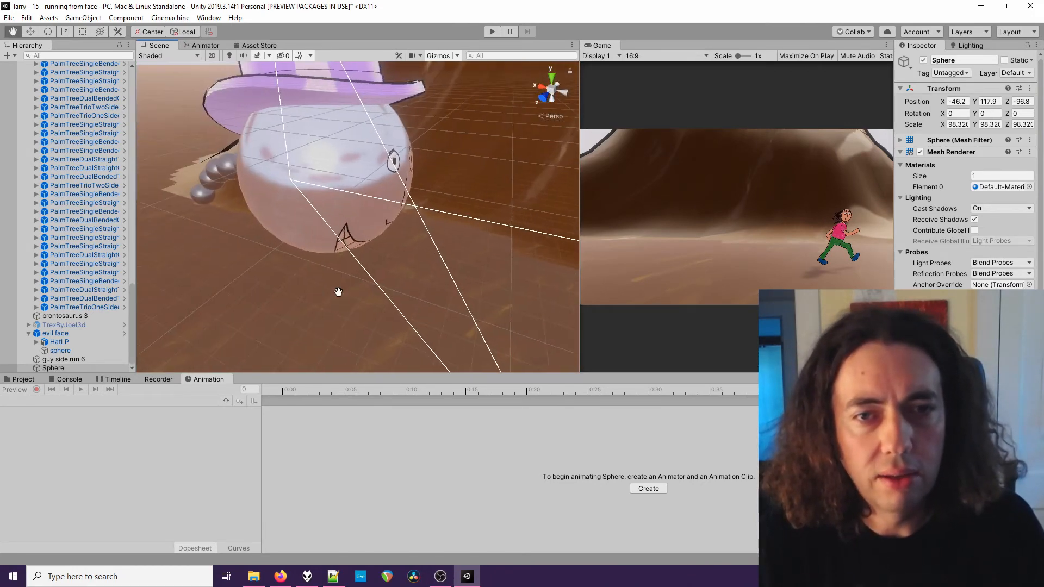
scroll(338, 292, up, 2)
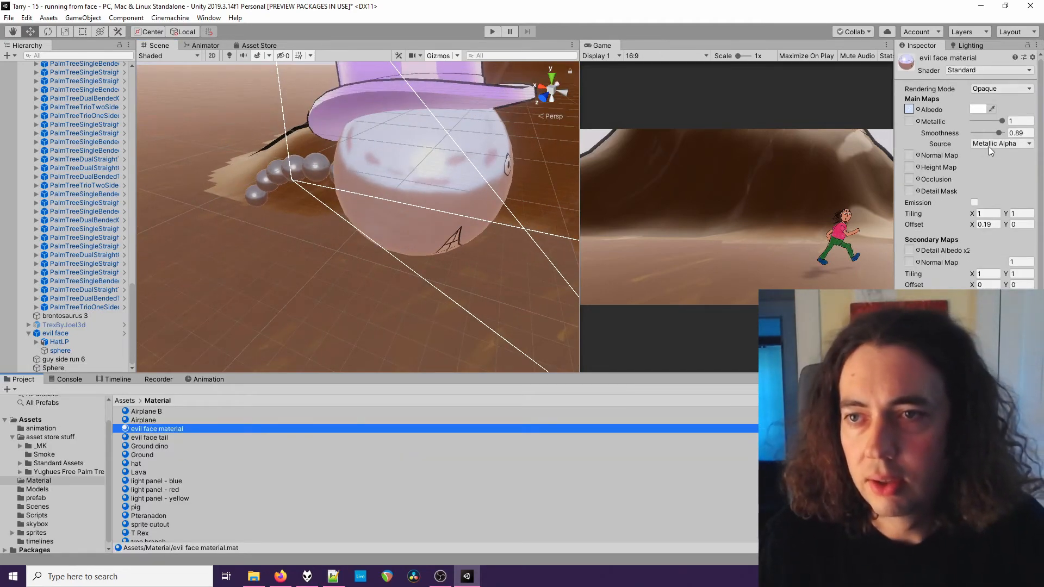
View the evil face material's albedo texture, evil face 1.png, close the image and look at the drawn face on the sphere
alt+drag(536, 230, 484, 226)
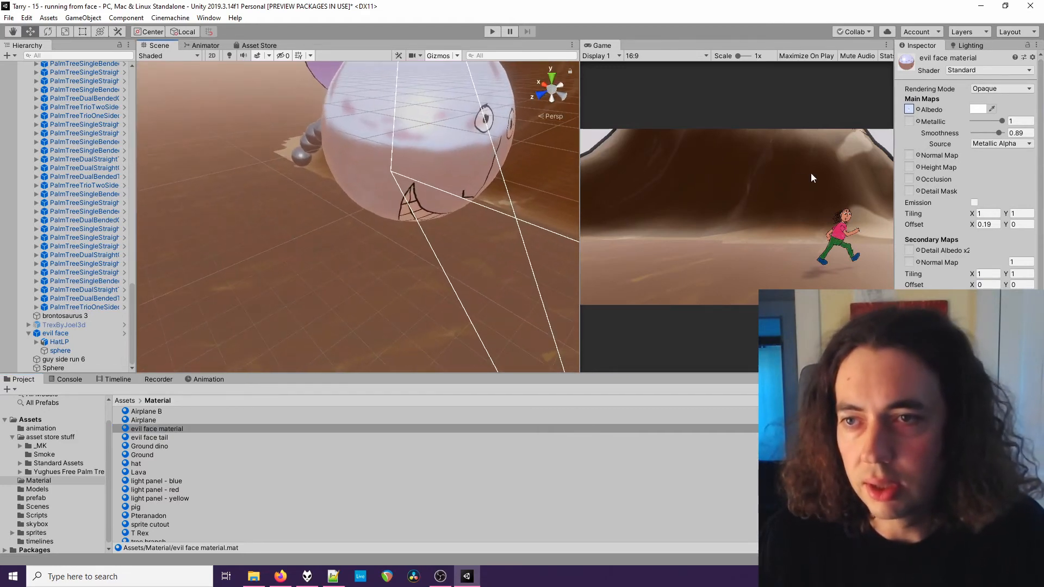
double_click(909, 109)
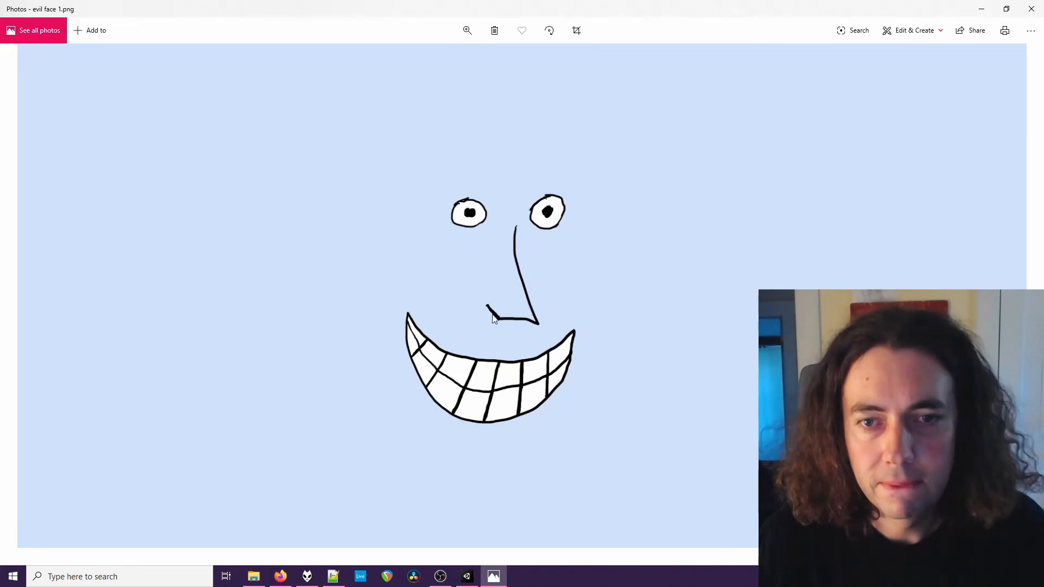
click(1032, 8)
mouse_move(389, 248)
alt+mouse_down()
mouse_move(433, 242)
mouse_move(399, 223)
mouse_move(443, 243)
mouse_move(471, 275)
mouse_move(410, 256)
mouse_move(368, 266)
mouse_move(381, 268)
mouse_move(373, 282)
alt+mouse_up()
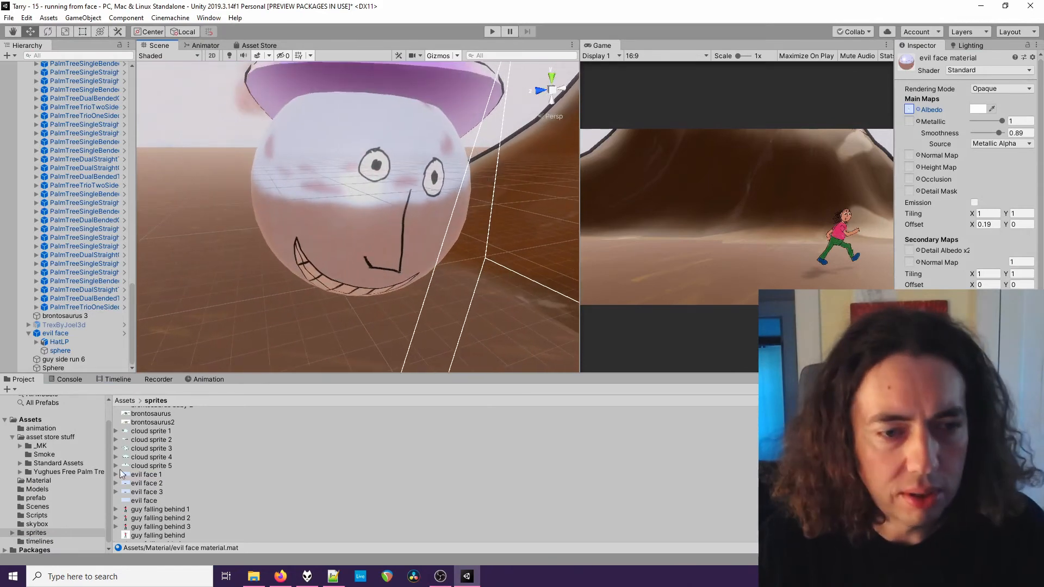
Find the TextureAnimator script in the Scripts folder and read through its code
click(39, 515)
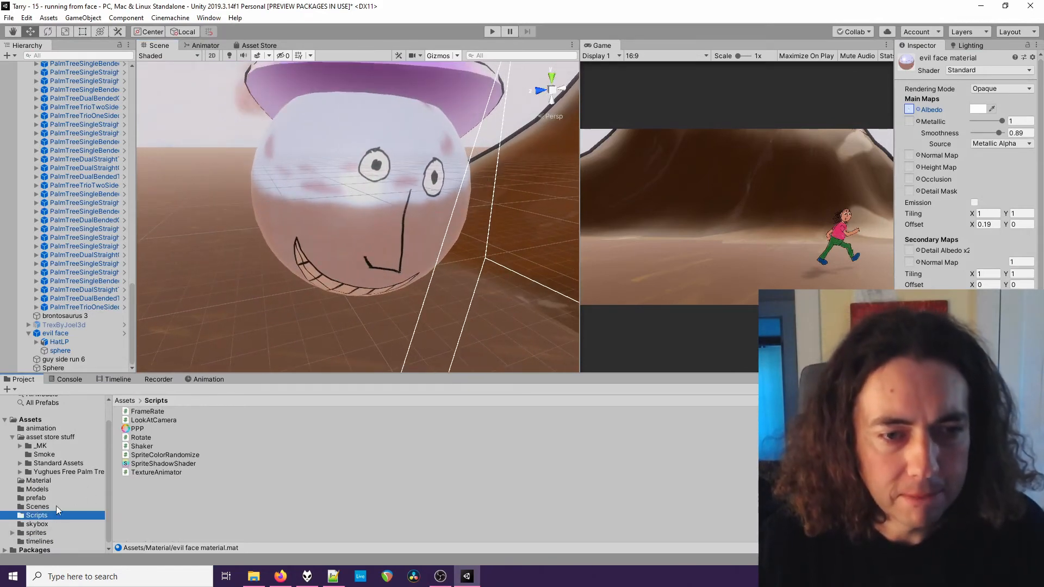
click(142, 472)
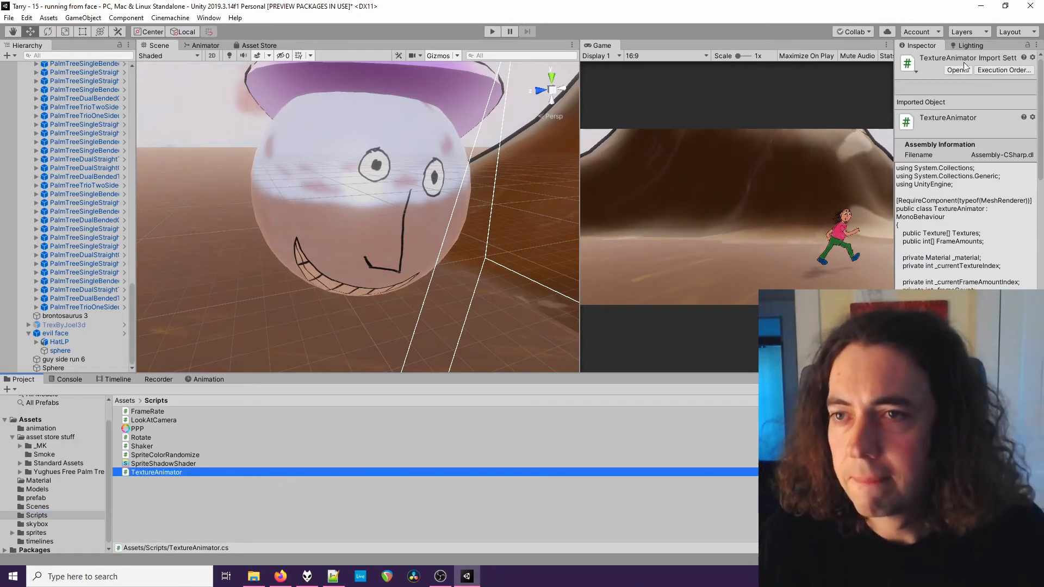
scroll(949, 232, down, 10)
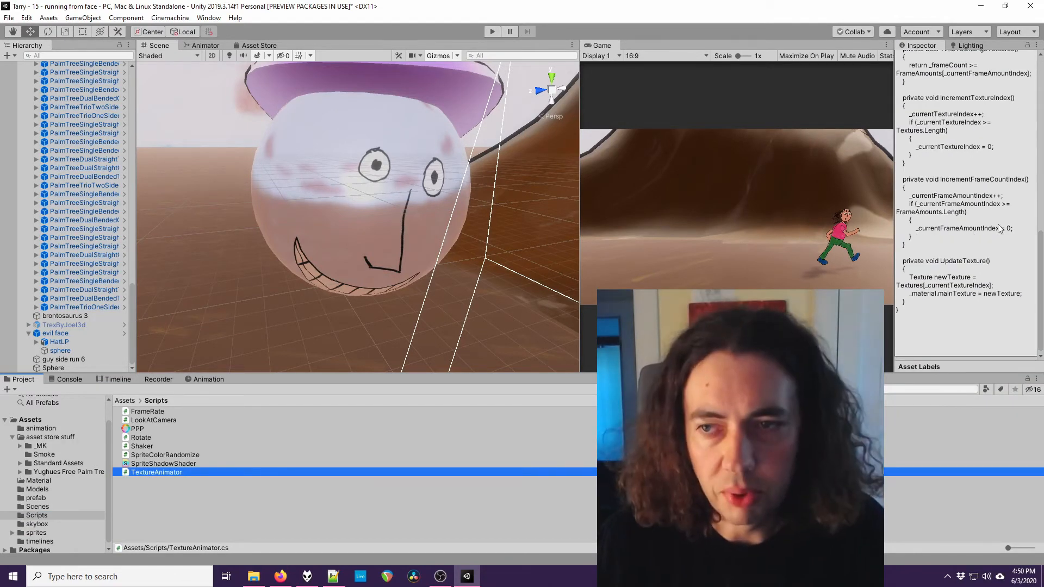
scroll(996, 226, up, 8)
scroll(997, 227, up, 3)
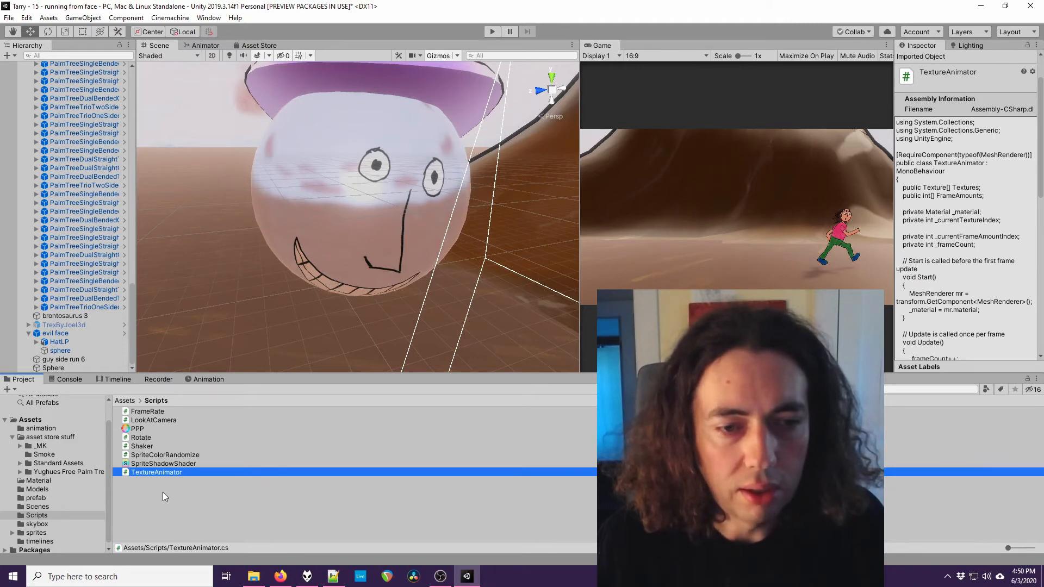
Read the remaining TextureAnimator code down to the UpdateTexture method
scroll(964, 249, down, 10)
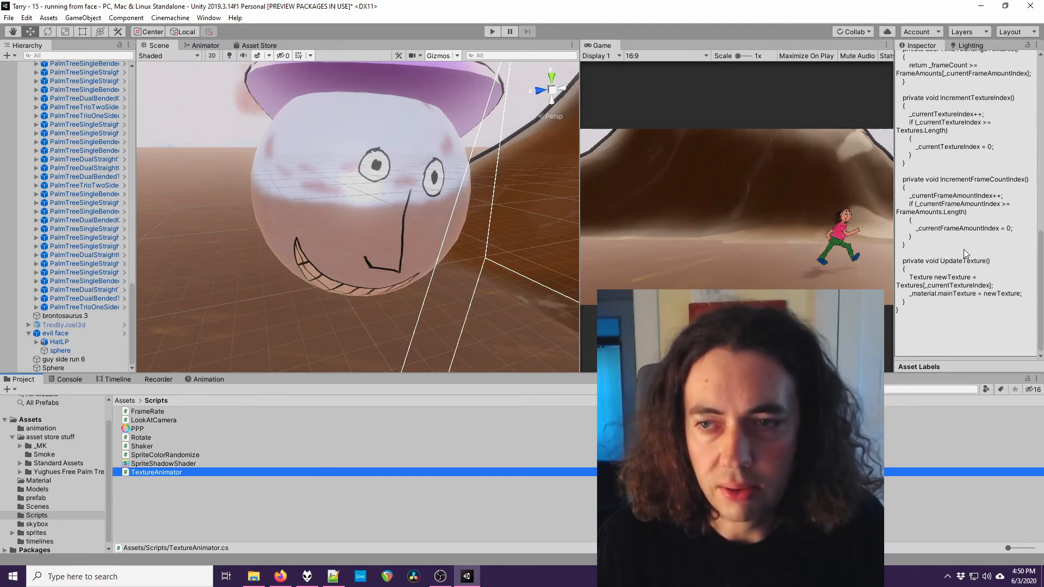
scroll(964, 250, up, 10)
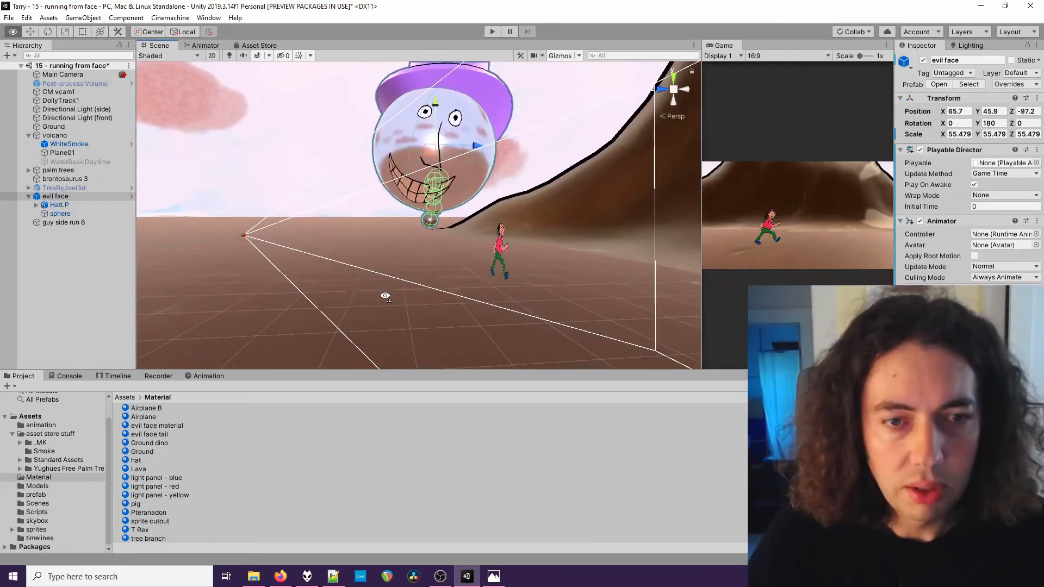
Examine the evil face, its top hat and its tail of small spheres from several angles in front of the volcano
alt+drag(385, 297, 378, 241)
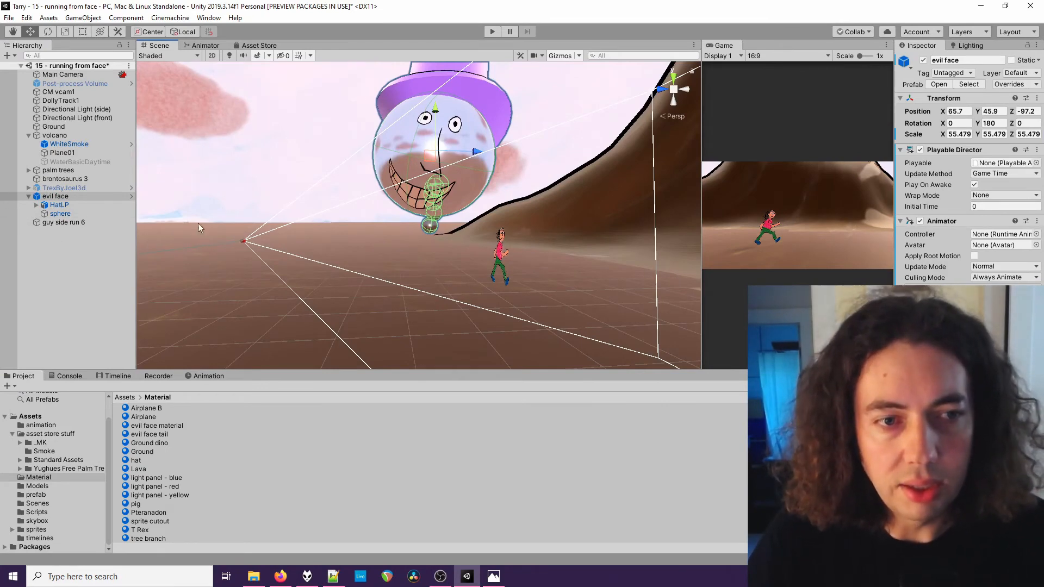
middle_drag(350, 131, 354, 205)
alt+drag(261, 234, 370, 296)
scroll(375, 280, down, 3)
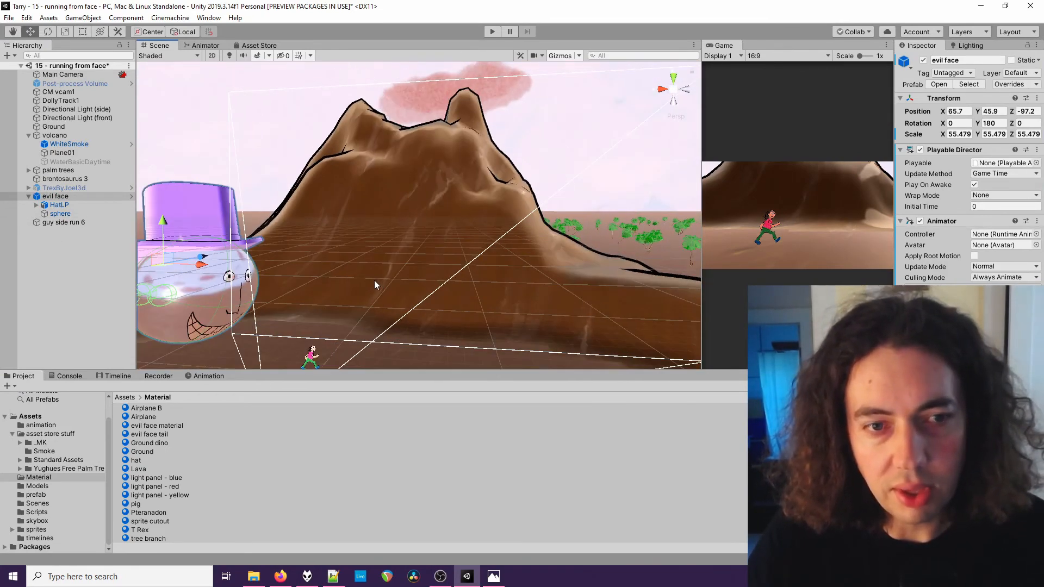
scroll(374, 280, down, 3)
middle_drag(203, 297, 330, 295)
scroll(482, 299, up, 4)
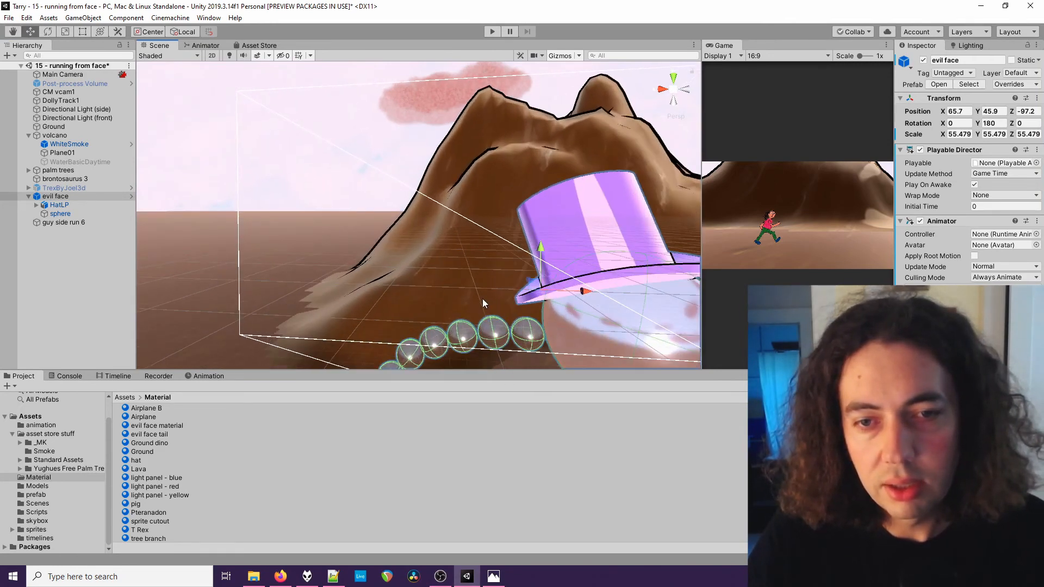
alt+drag(512, 311, 462, 245)
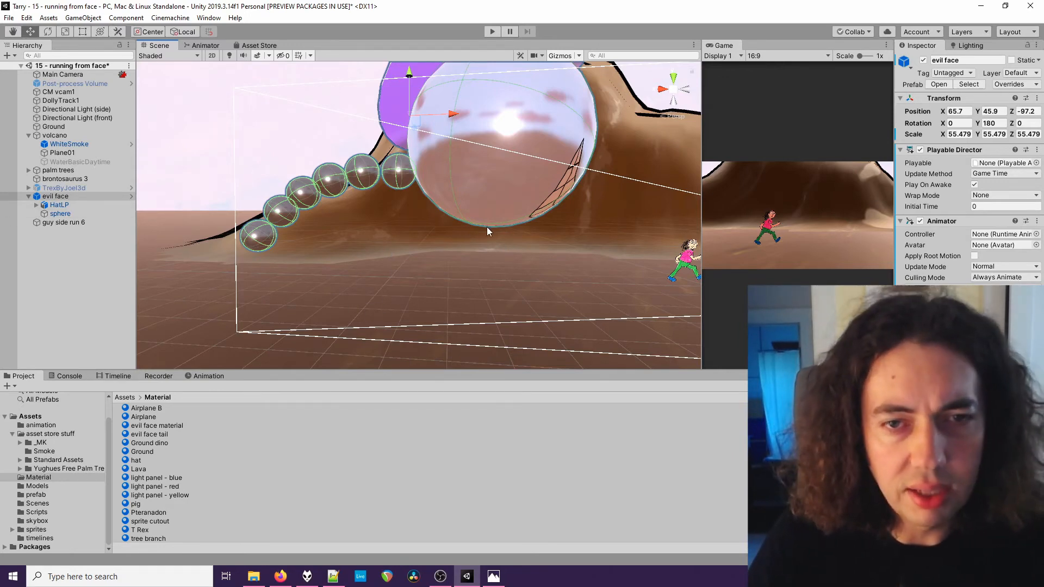
Survey the whole dinosaur environment from afar and above, including the volcano, palm trees, brontosaurus and ground
scroll(487, 227, down, 5)
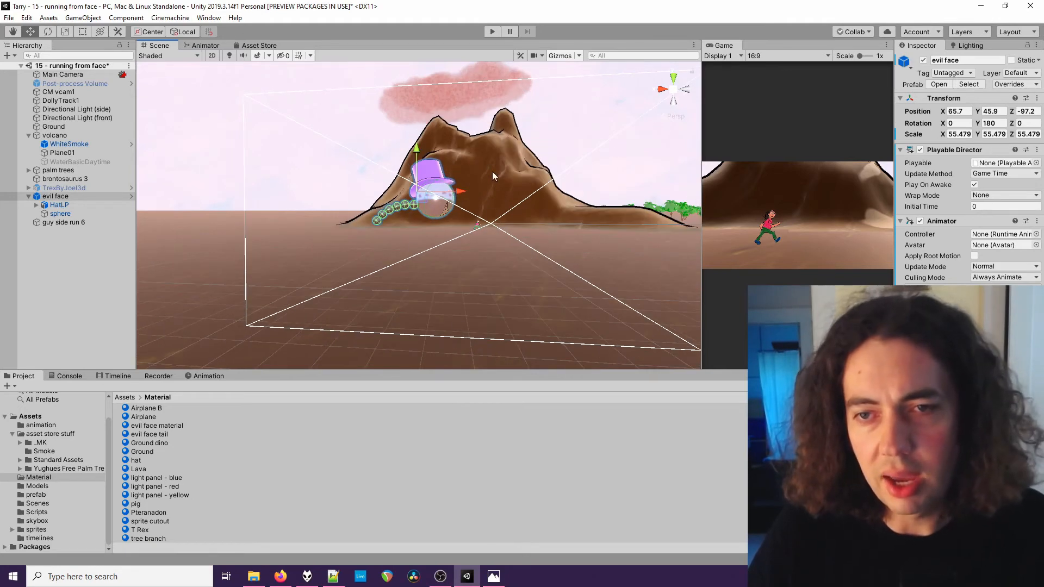
middle_drag(492, 172, 481, 277)
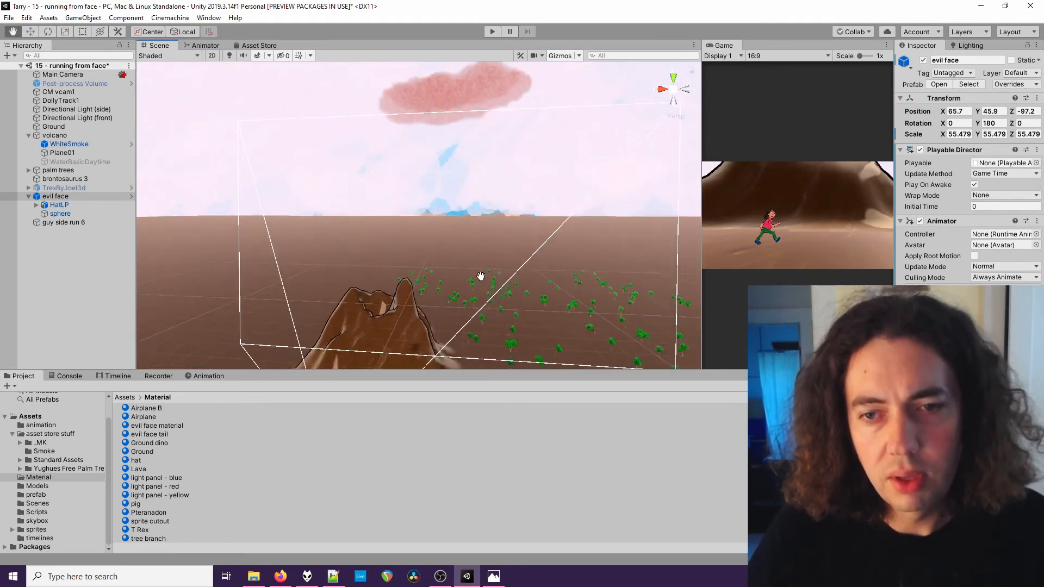
alt+drag(318, 182, 625, 228)
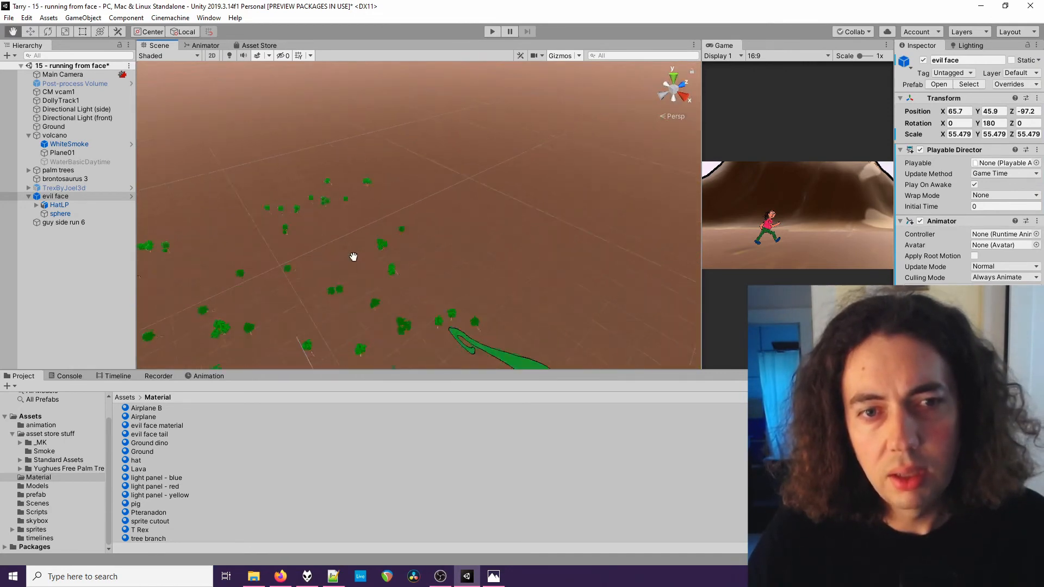
alt+drag(354, 257, 344, 226)
alt+drag(521, 258, 488, 282)
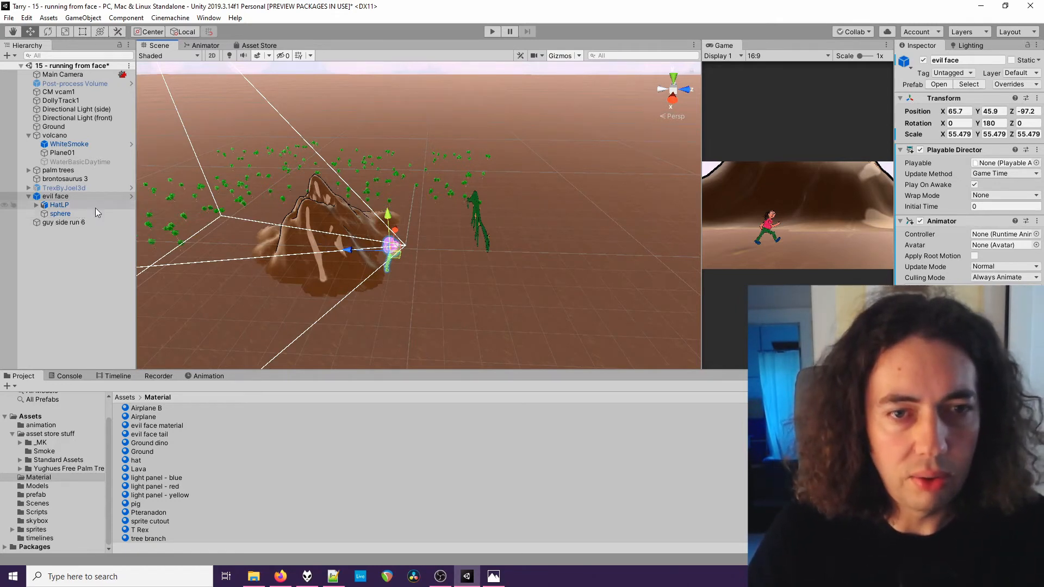
Bring up the Timeline for the Main Camera, then for the evil face object
click(82, 75)
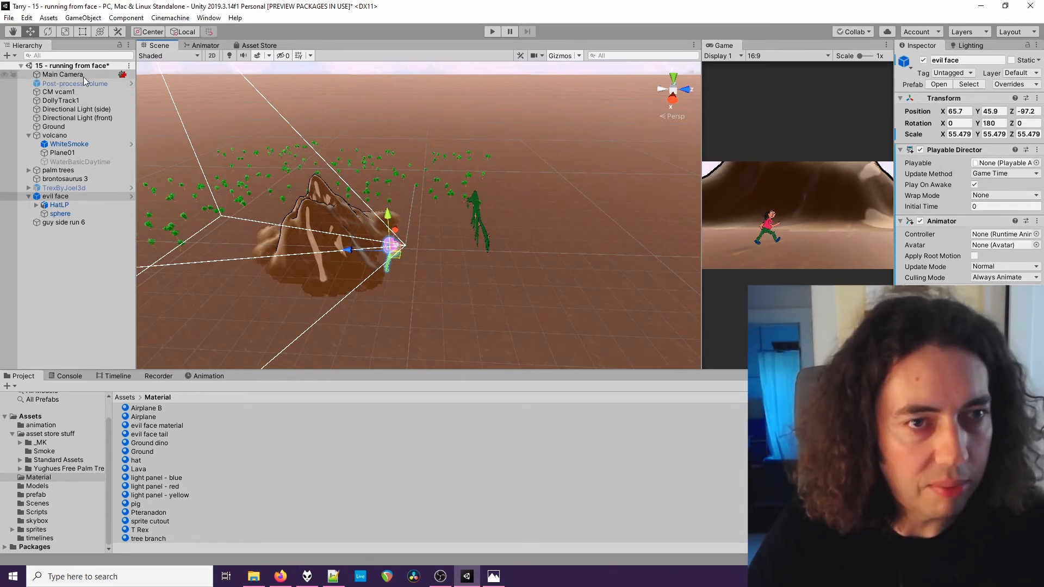
click(122, 376)
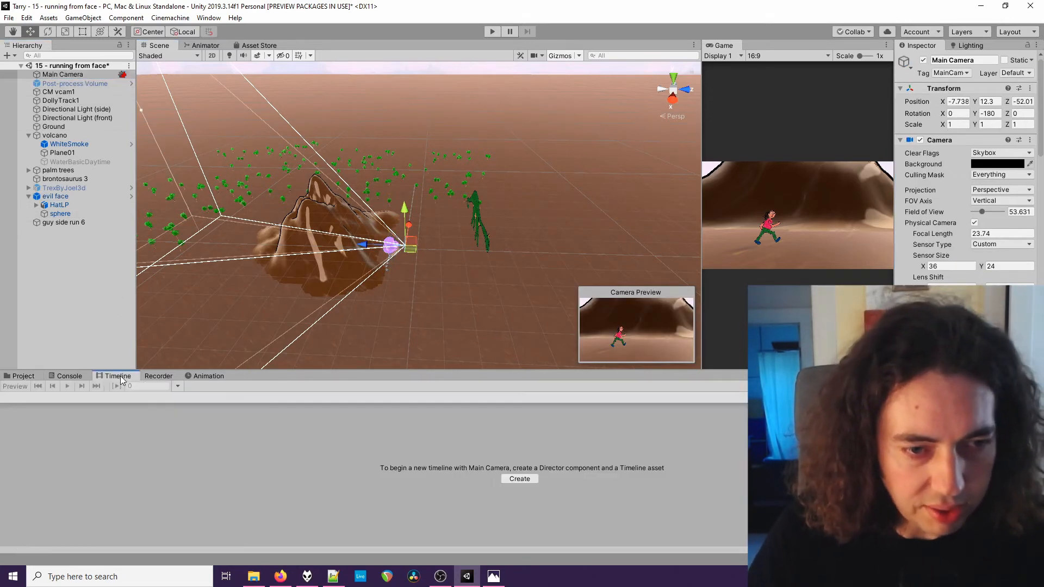
click(55, 196)
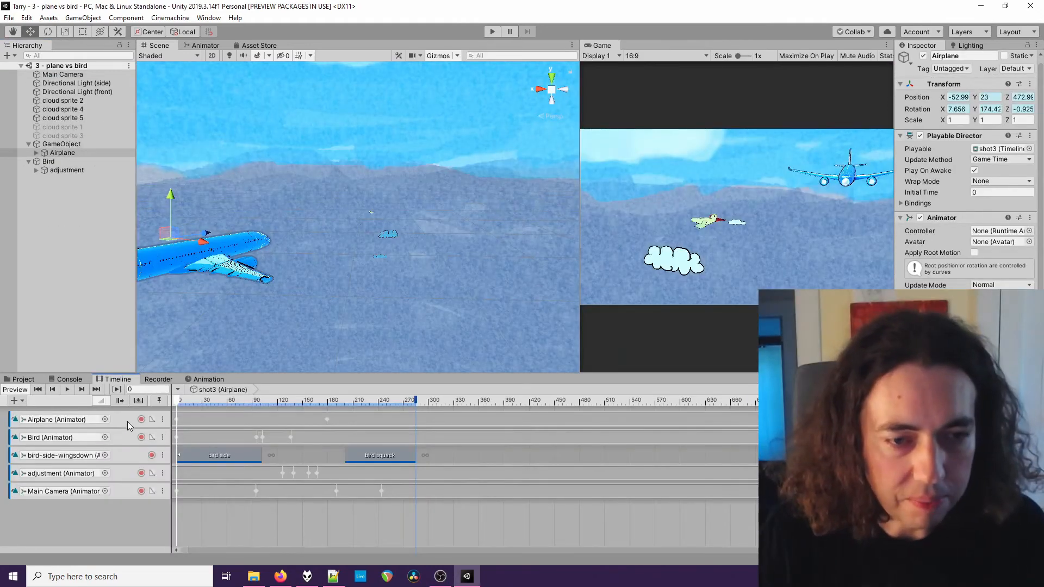
Look over the Airplane and Bird animation tracks in the shot3 timeline, enlarging it and scrubbing near frame 0
click(129, 421)
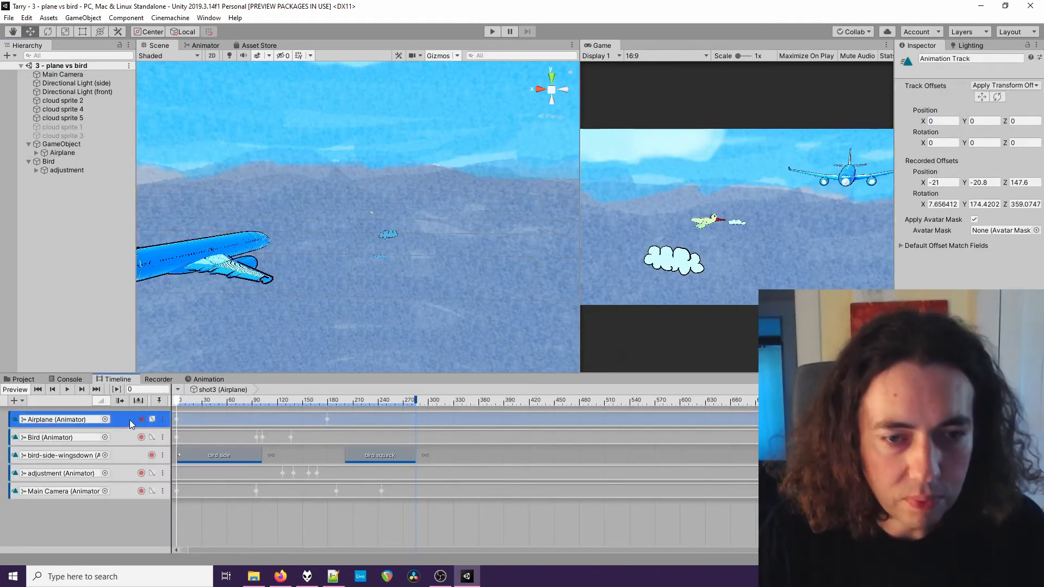
scroll(347, 510, up, 5)
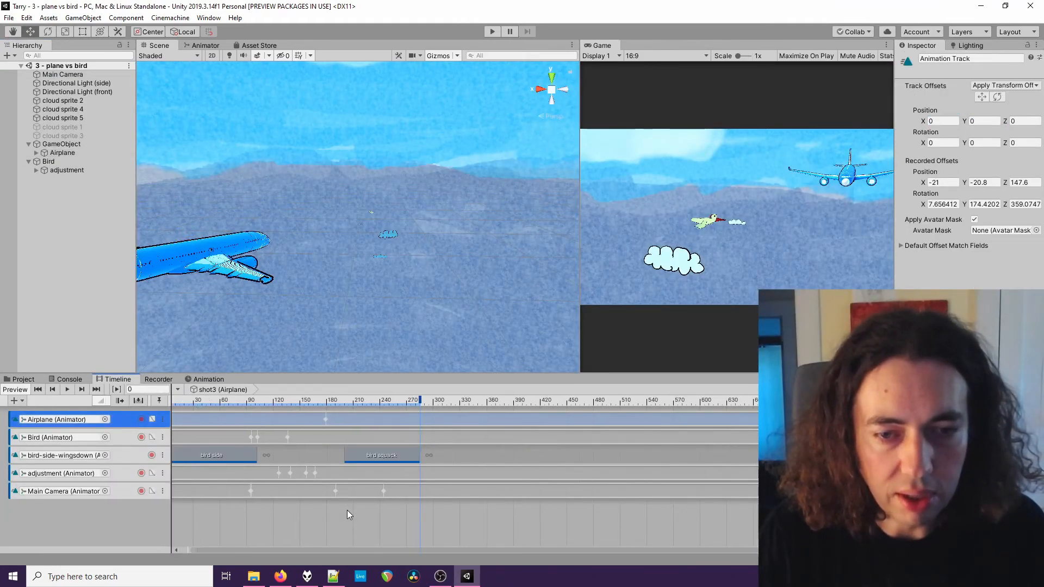
drag(342, 550, 122, 549)
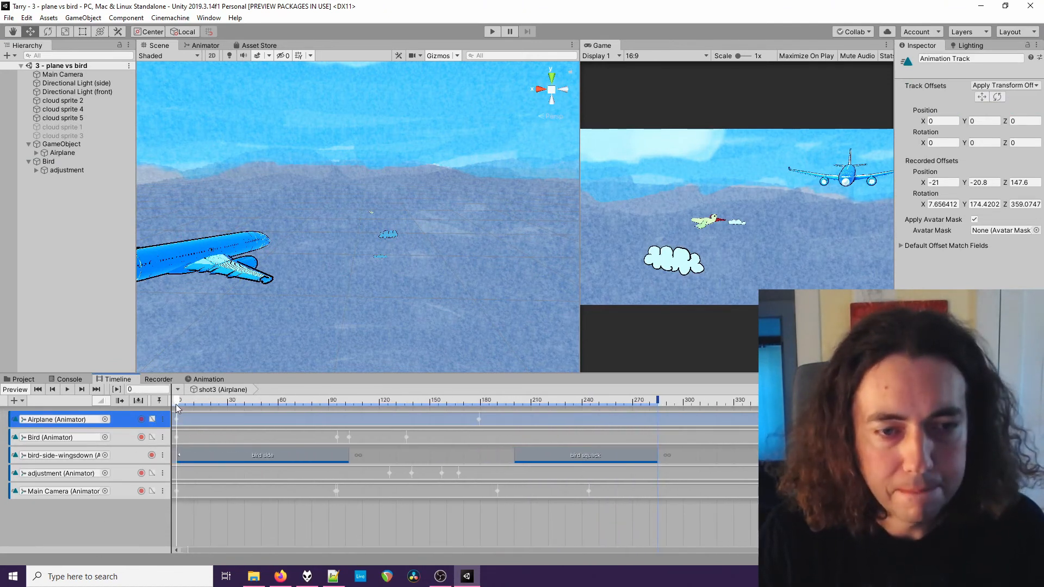
mouse_move(176, 404)
mouse_down()
mouse_move(508, 402)
mouse_move(174, 389)
mouse_up()
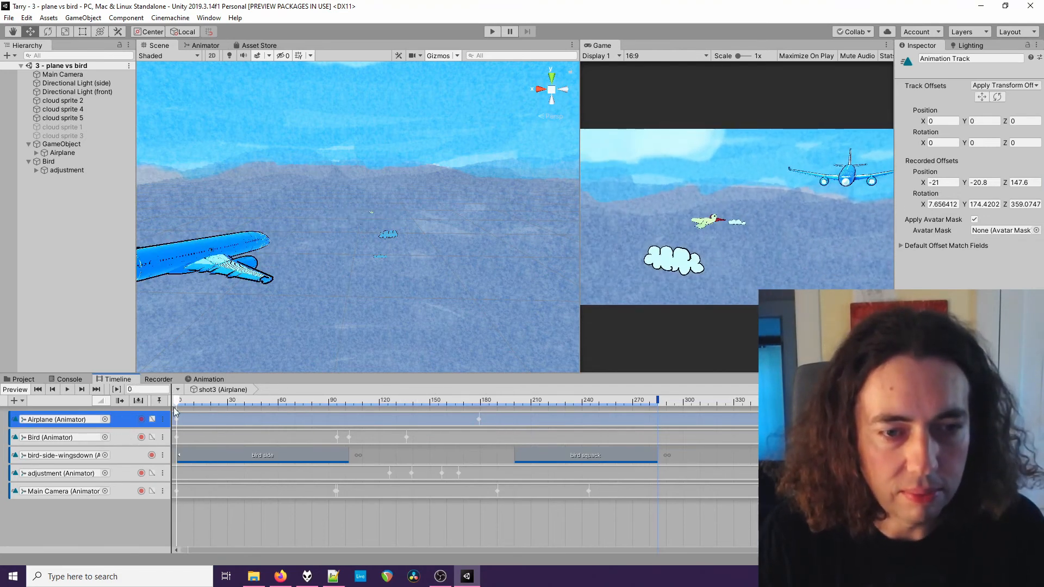
drag(182, 403, 121, 395)
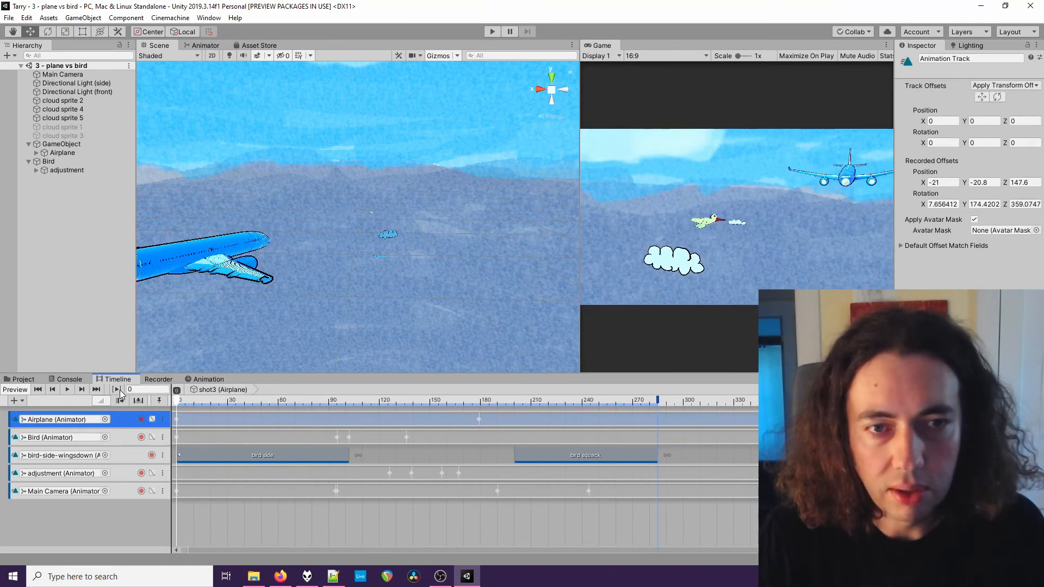
click(120, 439)
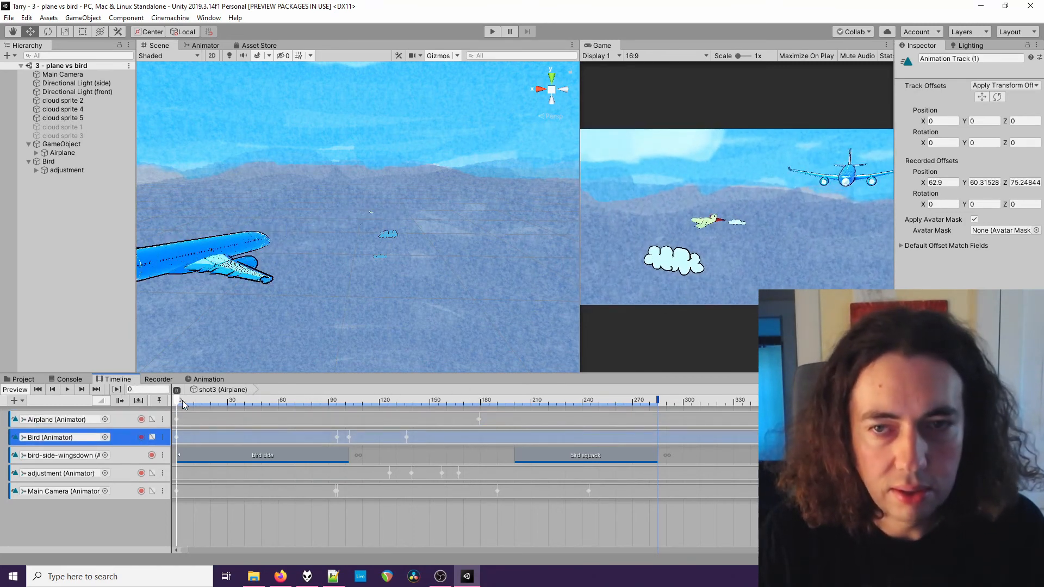
drag(183, 404, 104, 401)
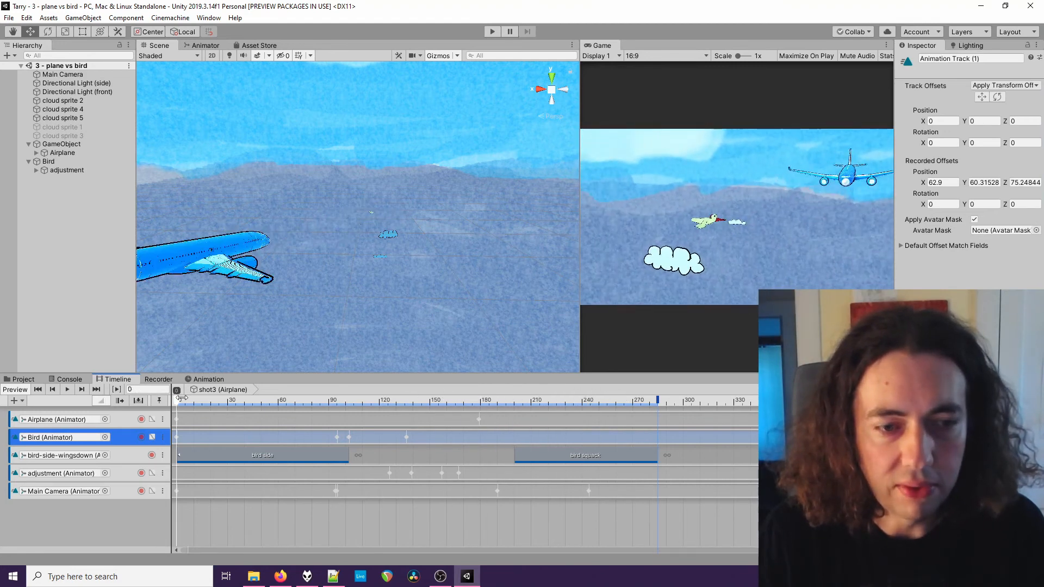
mouse_move(181, 399)
mouse_down()
mouse_move(535, 400)
mouse_move(175, 401)
mouse_up()
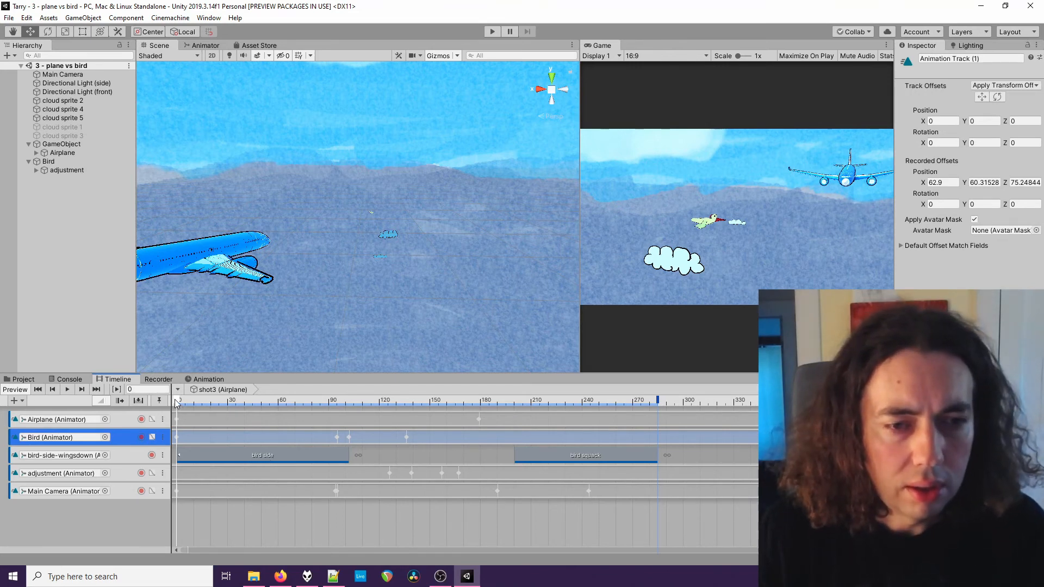
Record a keyframe at frame 85 on the Airplane track with the plane raised to about Y 82.9, and stop recording
drag(176, 402, 323, 401)
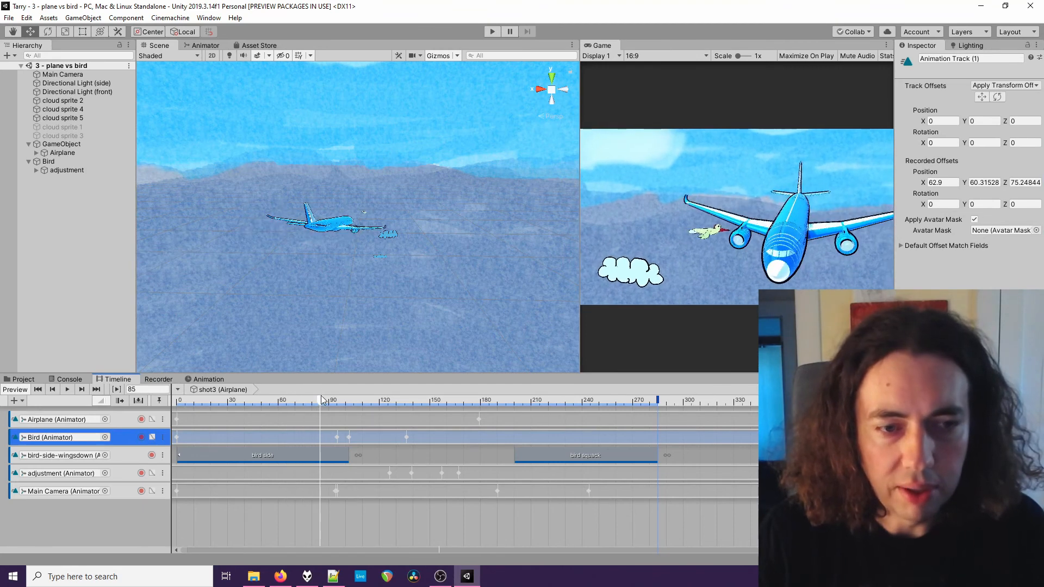
click(142, 420)
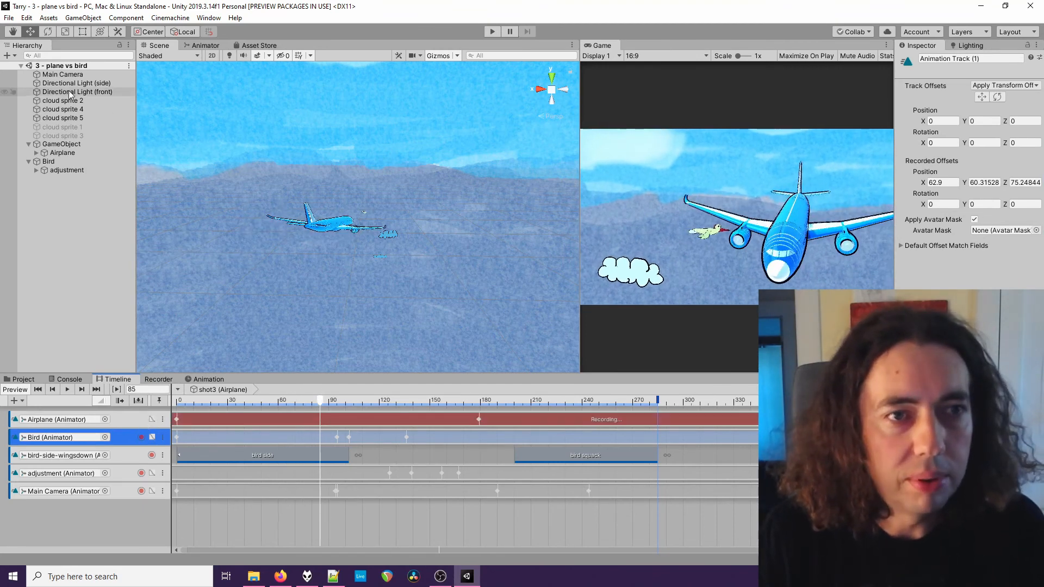
click(65, 154)
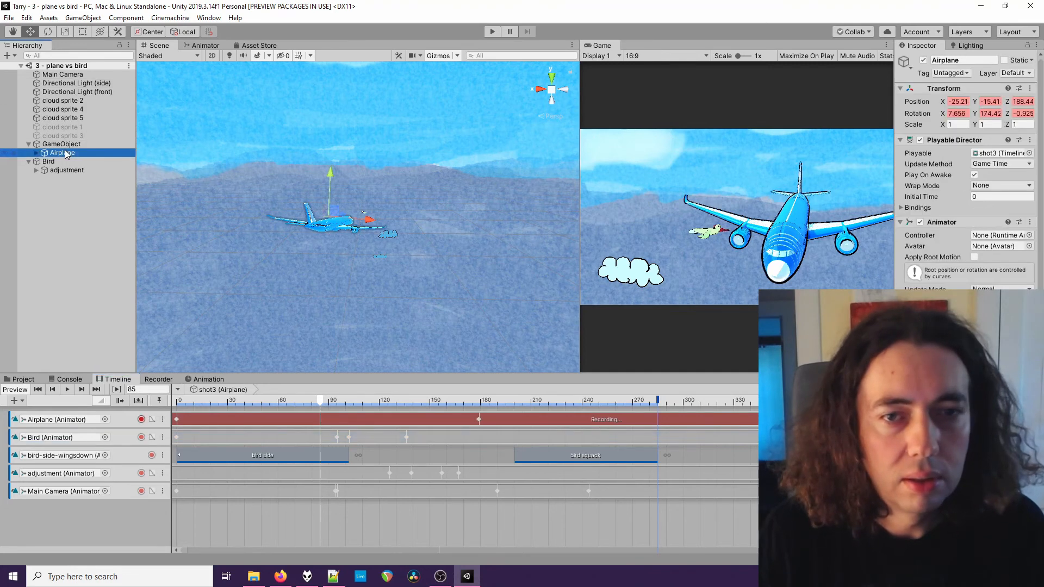
drag(332, 172, 344, 112)
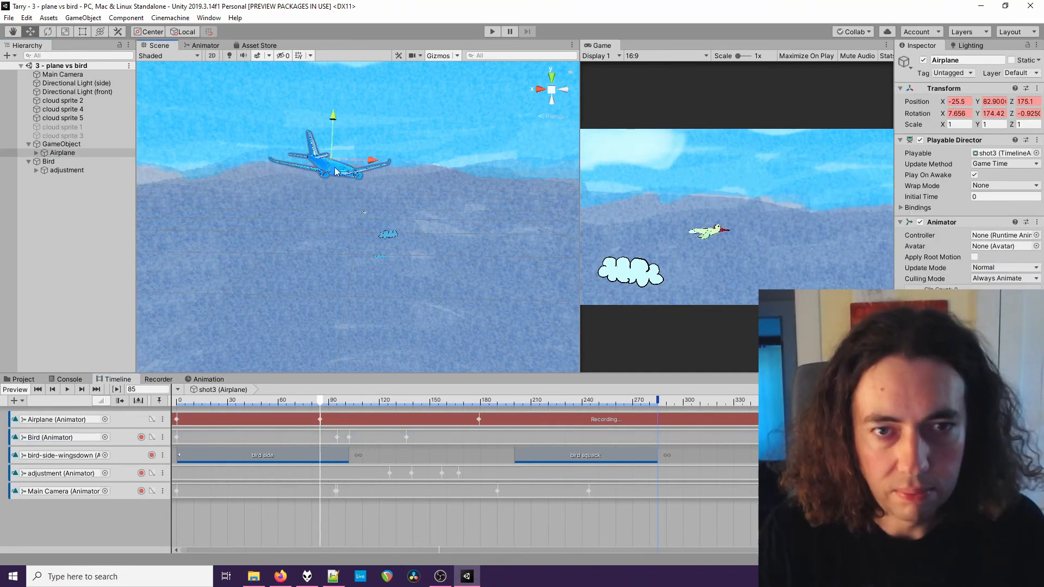
click(142, 420)
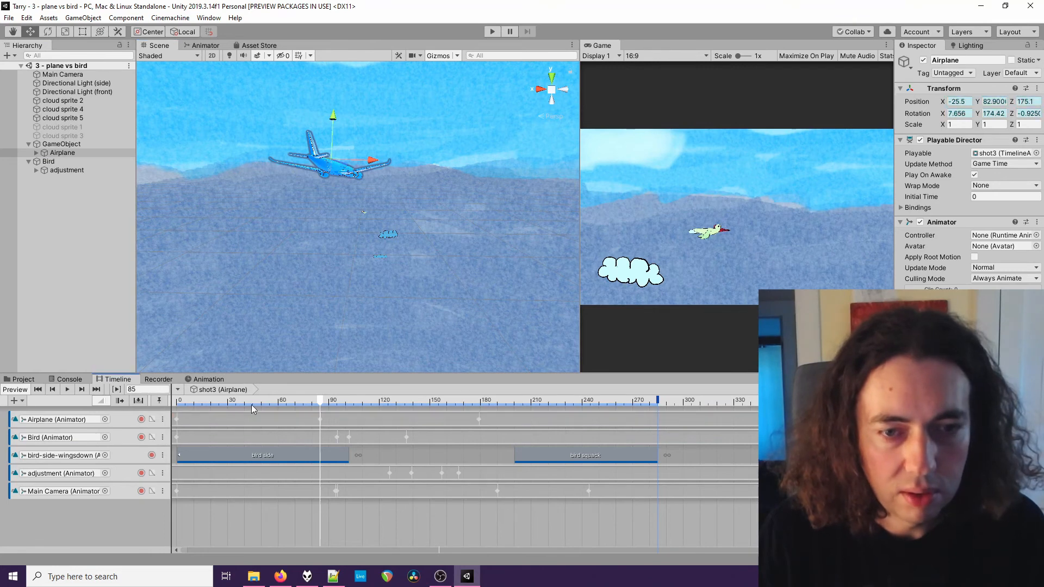
Scrub the timeline around frame 85 and inspect the Airplane track's keyframe there
mouse_move(318, 402)
mouse_down()
mouse_move(245, 403)
mouse_move(654, 403)
mouse_move(147, 400)
mouse_move(619, 403)
mouse_move(320, 404)
mouse_up()
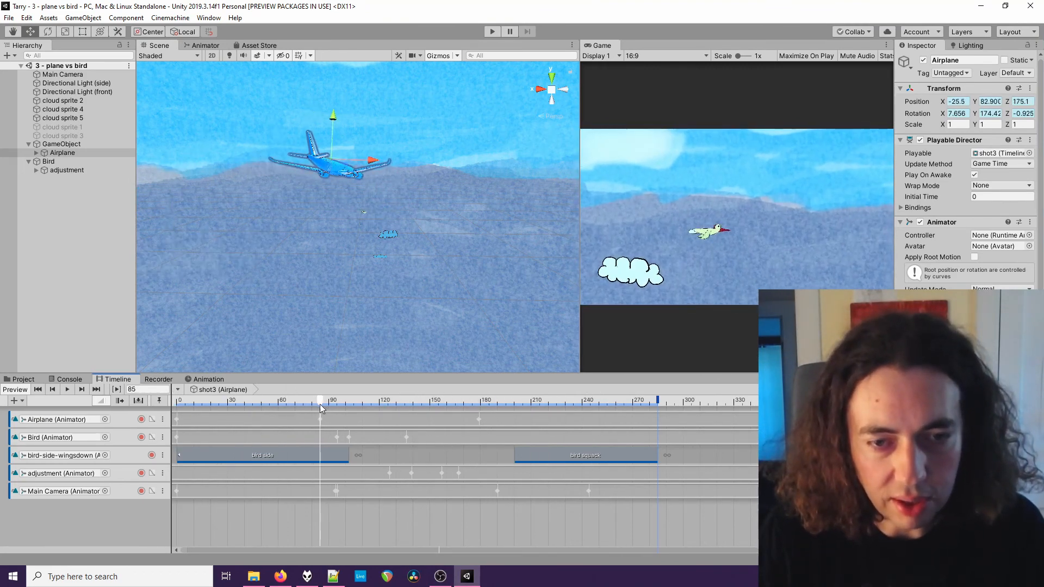
click(319, 420)
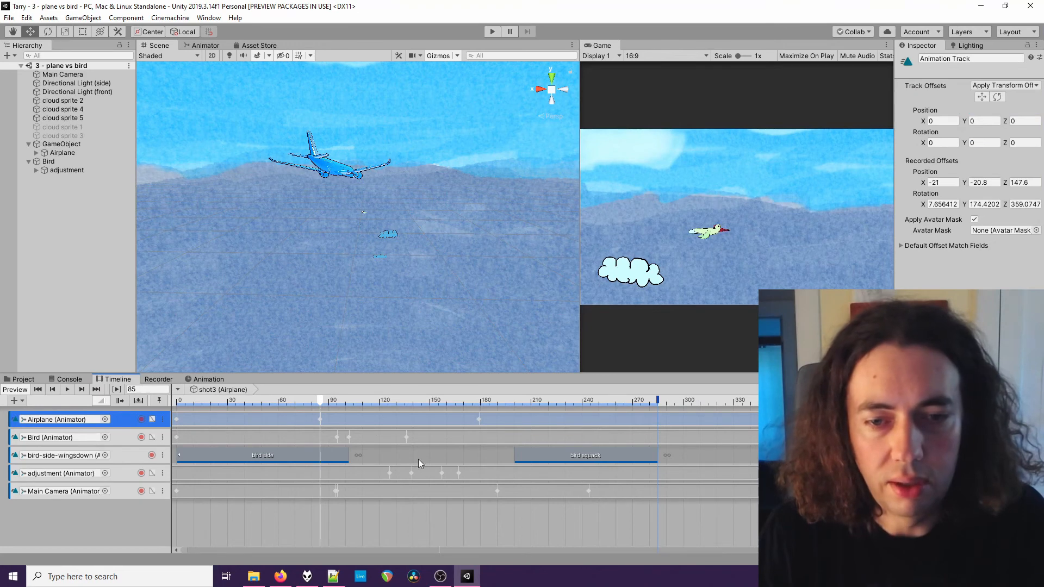
right_click(322, 417)
click(315, 419)
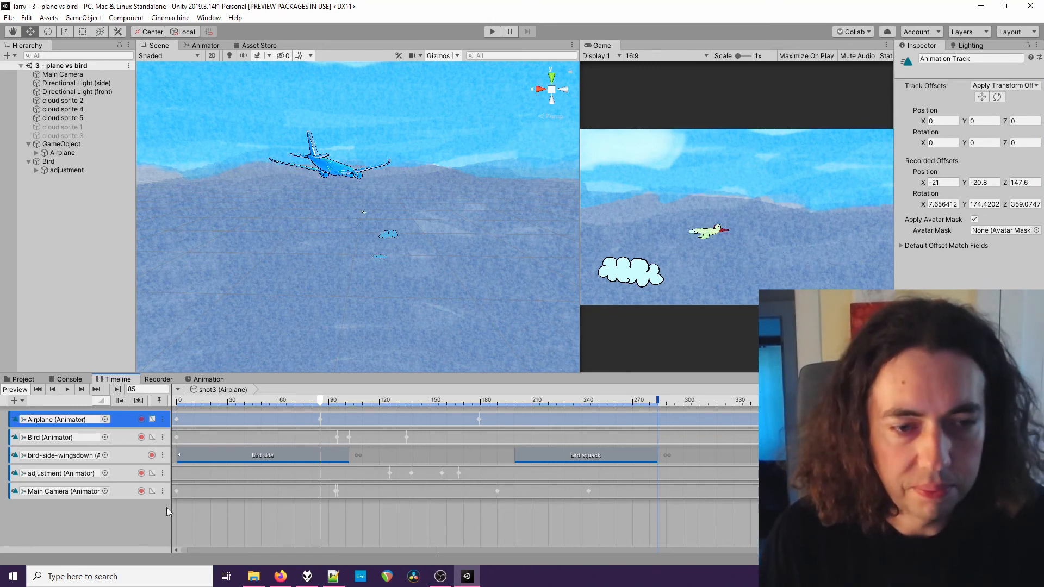
Run the plane vs bird scene, widen the Game view across most of the Scene view, and stop playback
click(492, 31)
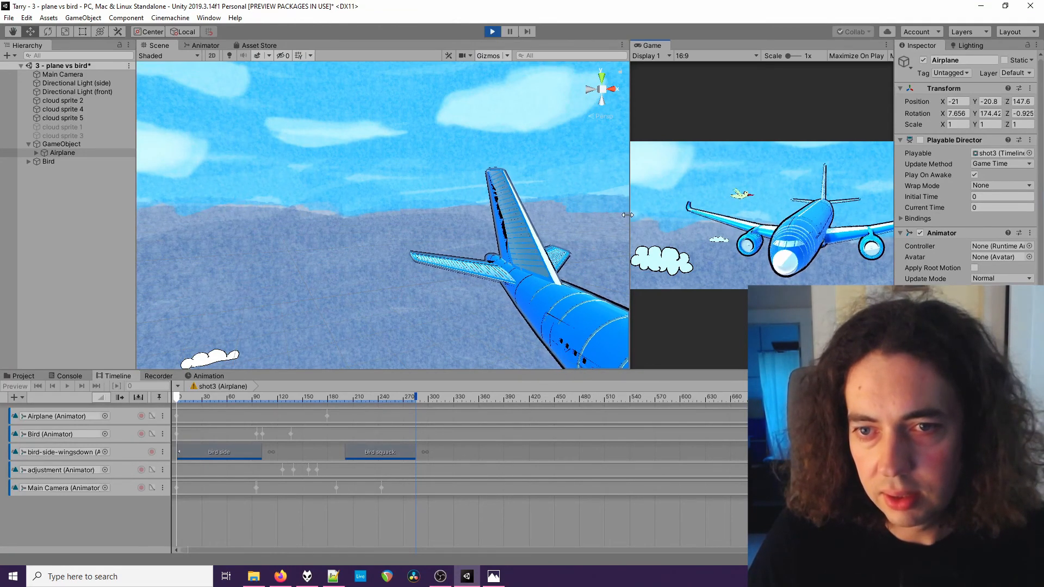
drag(630, 215, 289, 214)
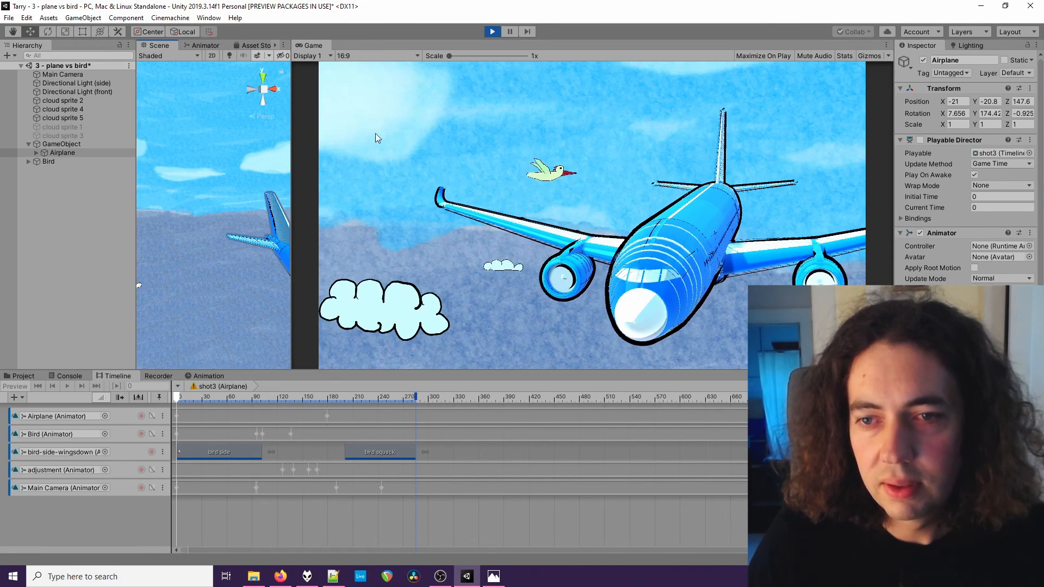
click(492, 32)
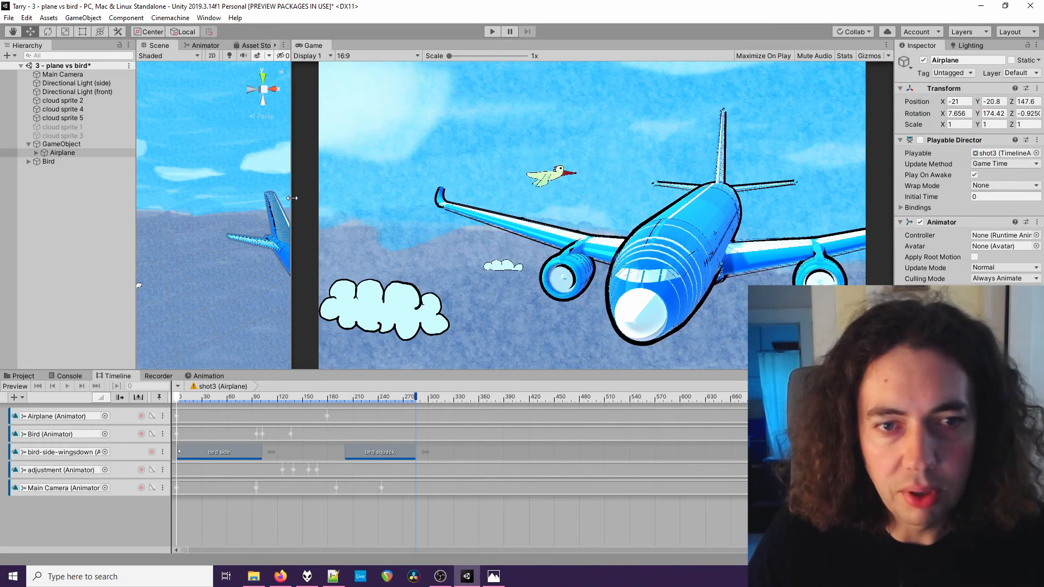
Enable the Airplane's Playable Director, play the timeline through in the Game view, and stop playback
click(920, 140)
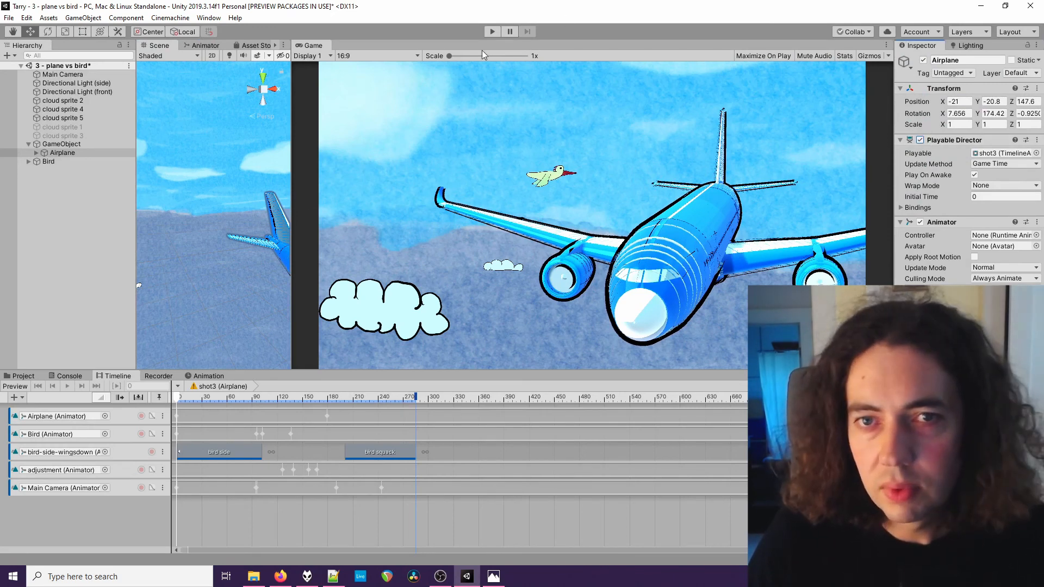
click(488, 32)
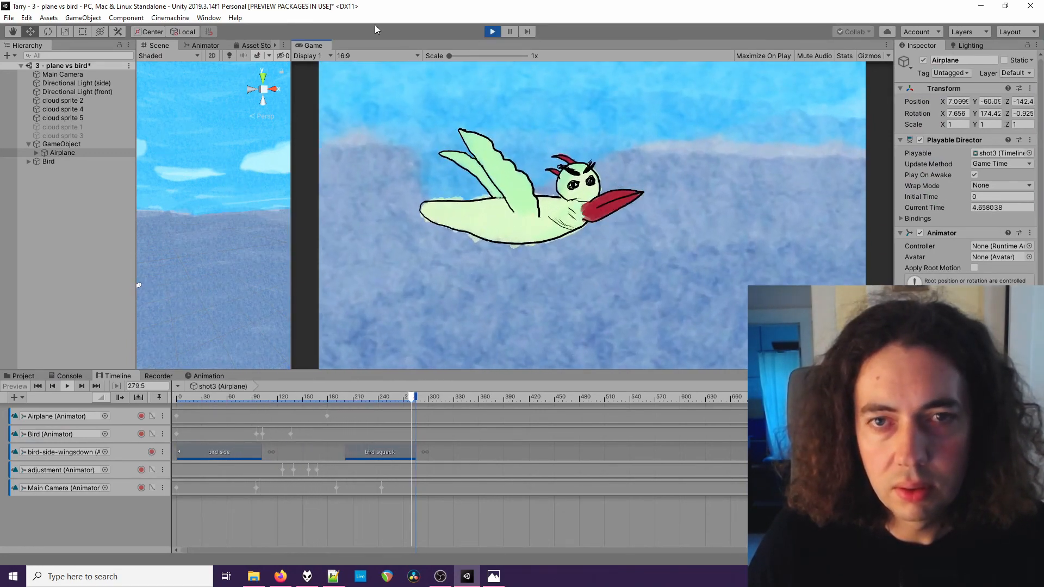
click(492, 31)
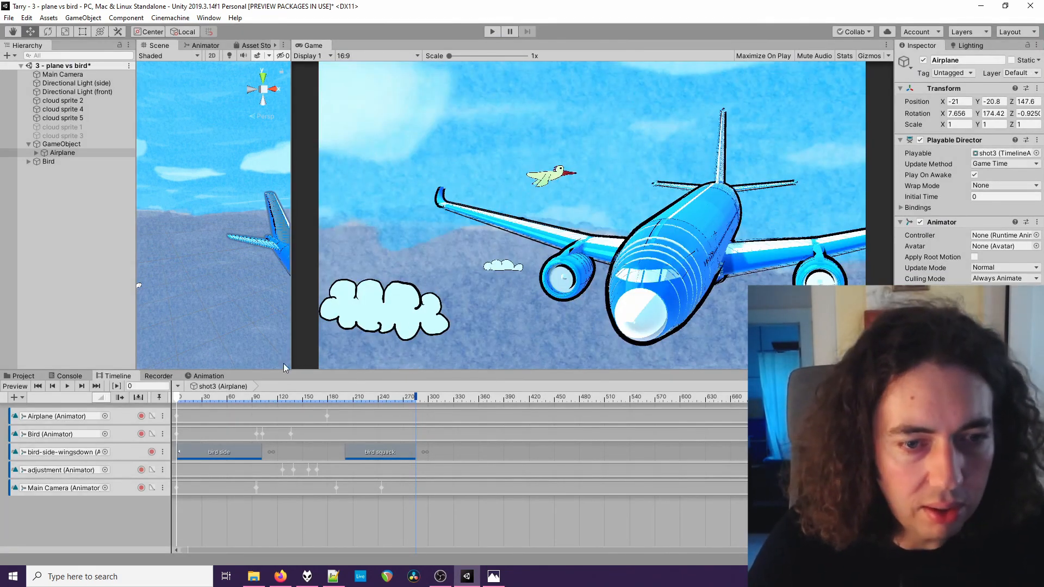
Open the movie Recorder settings, switch the output format to MP4, and set it back to Web M
click(148, 375)
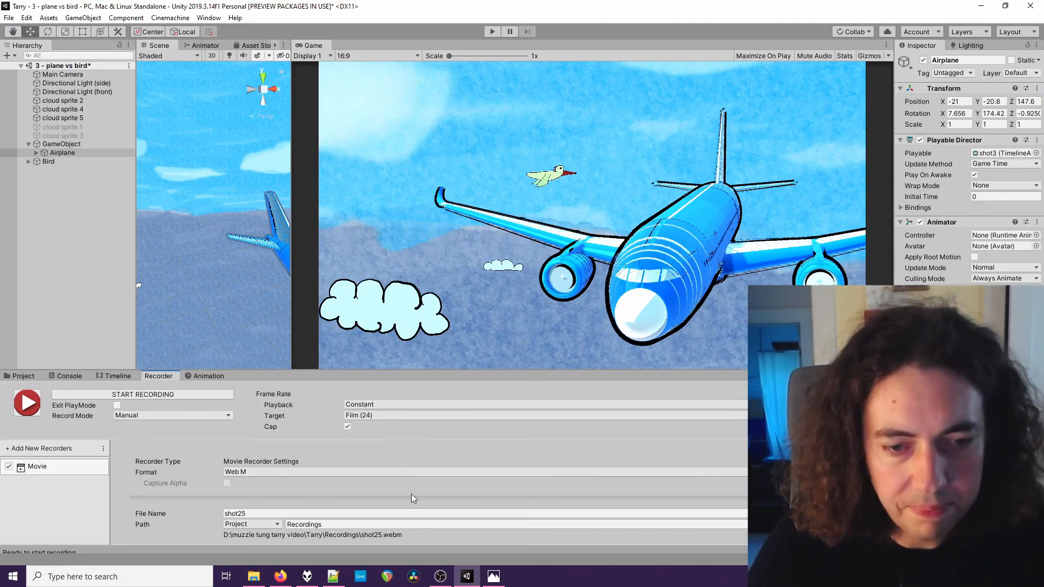
click(285, 472)
click(285, 485)
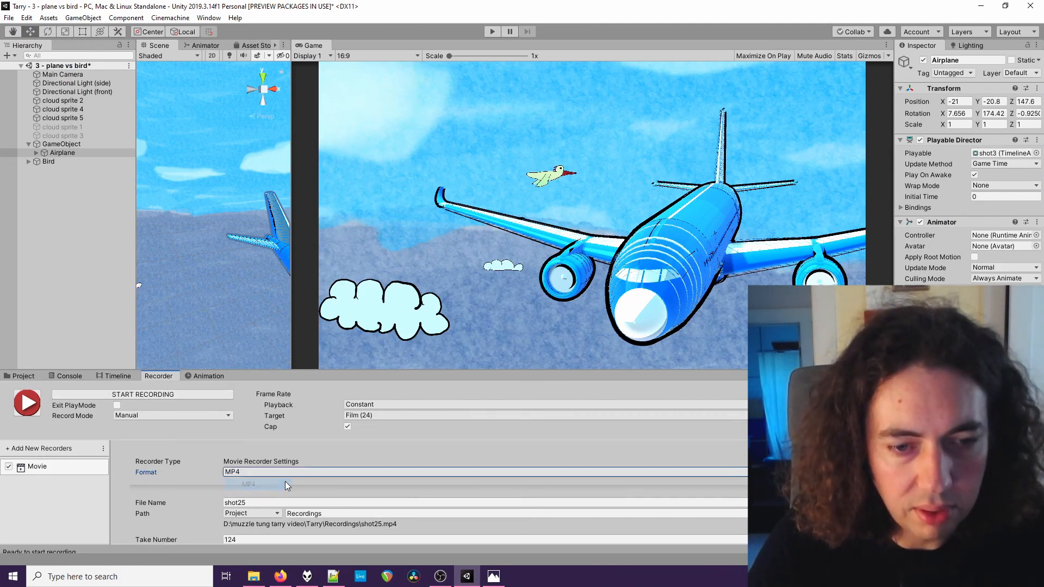
click(285, 472)
click(267, 496)
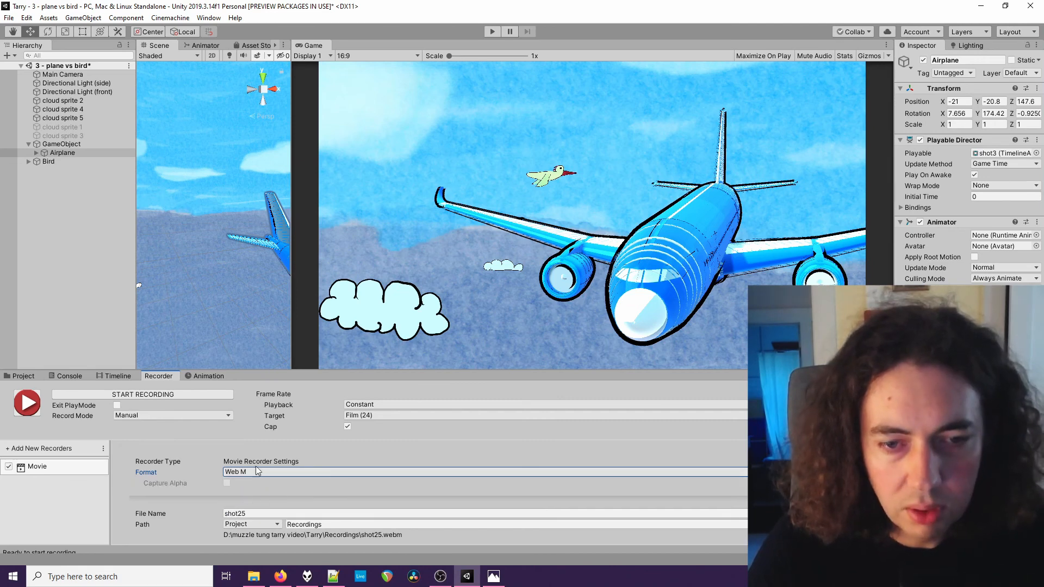
Review the Recorder's capture, resolution and quality settings, and widen the Scene view to more than half of the shared viewport area
scroll(356, 442, down, 3)
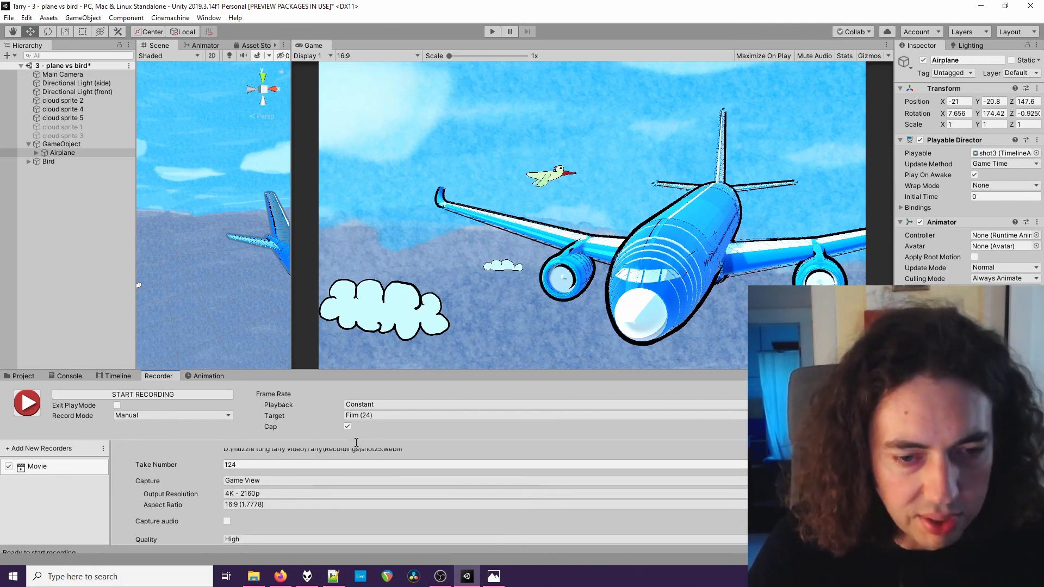
scroll(179, 507, up, 3)
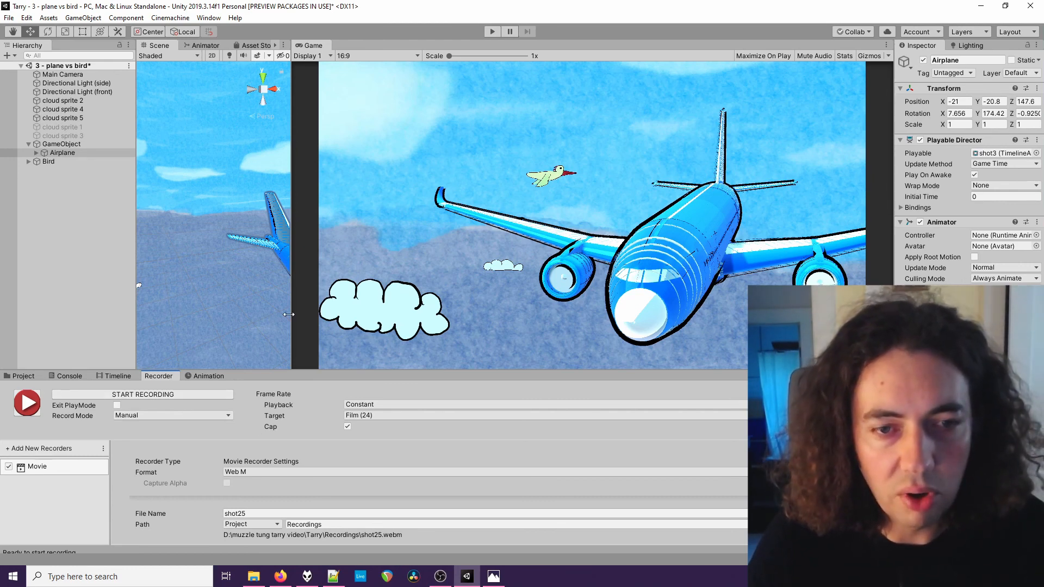
drag(288, 314, 580, 311)
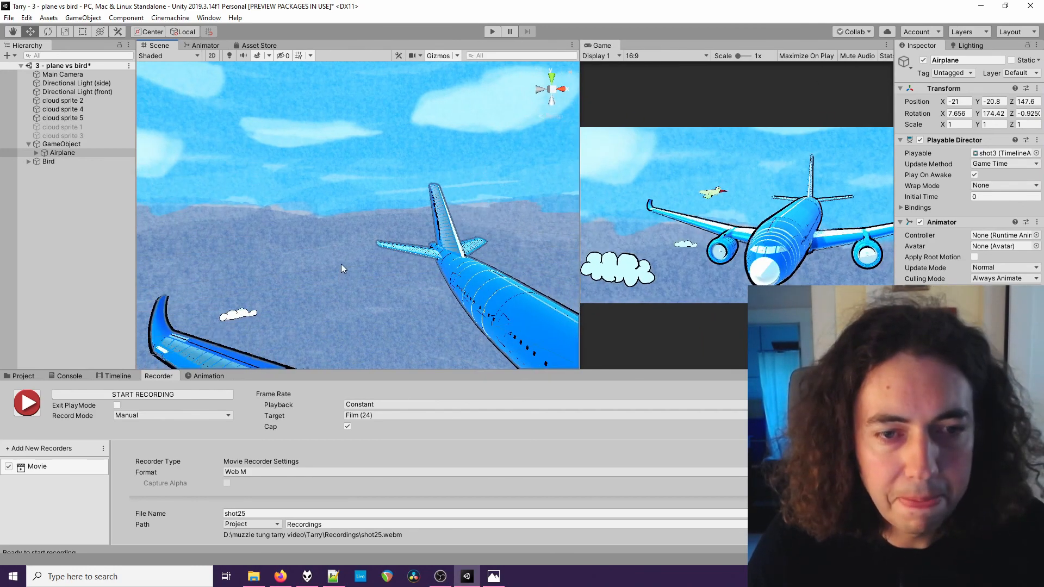